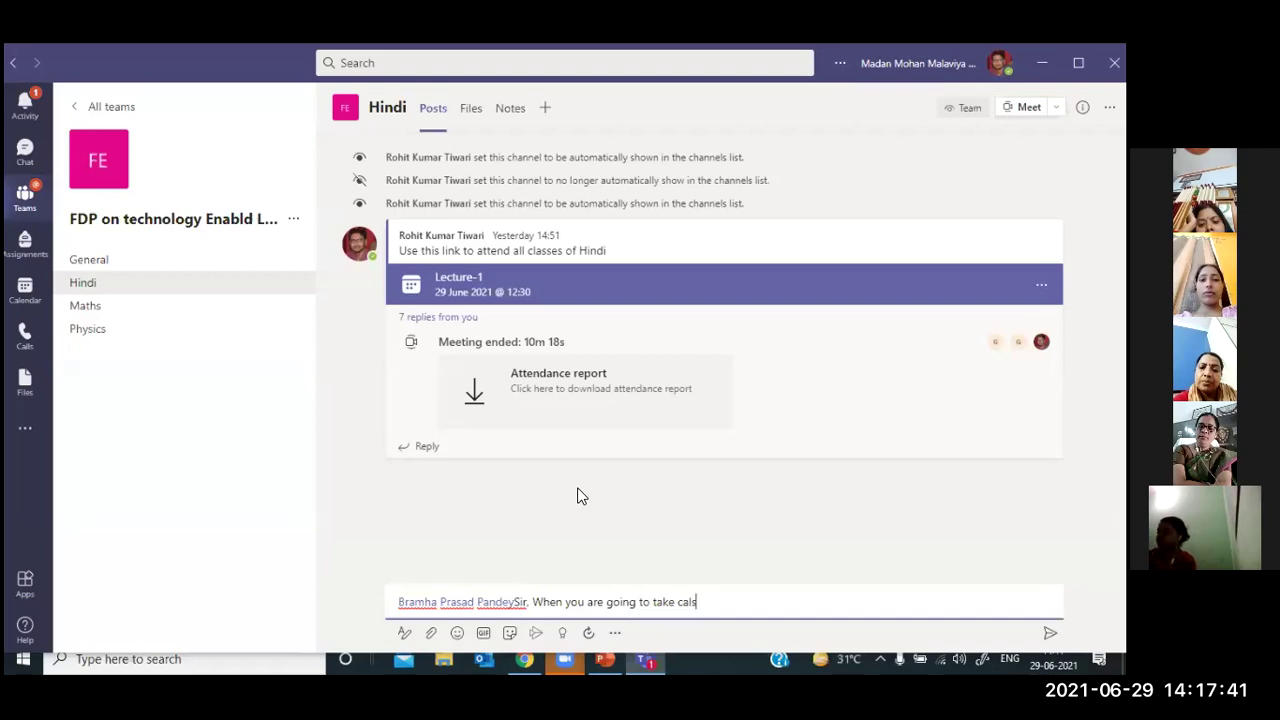
Finish the question "When you are going to take class?" addressed to the mentioned colleague and post it in the Hindi channel
type("lass?")
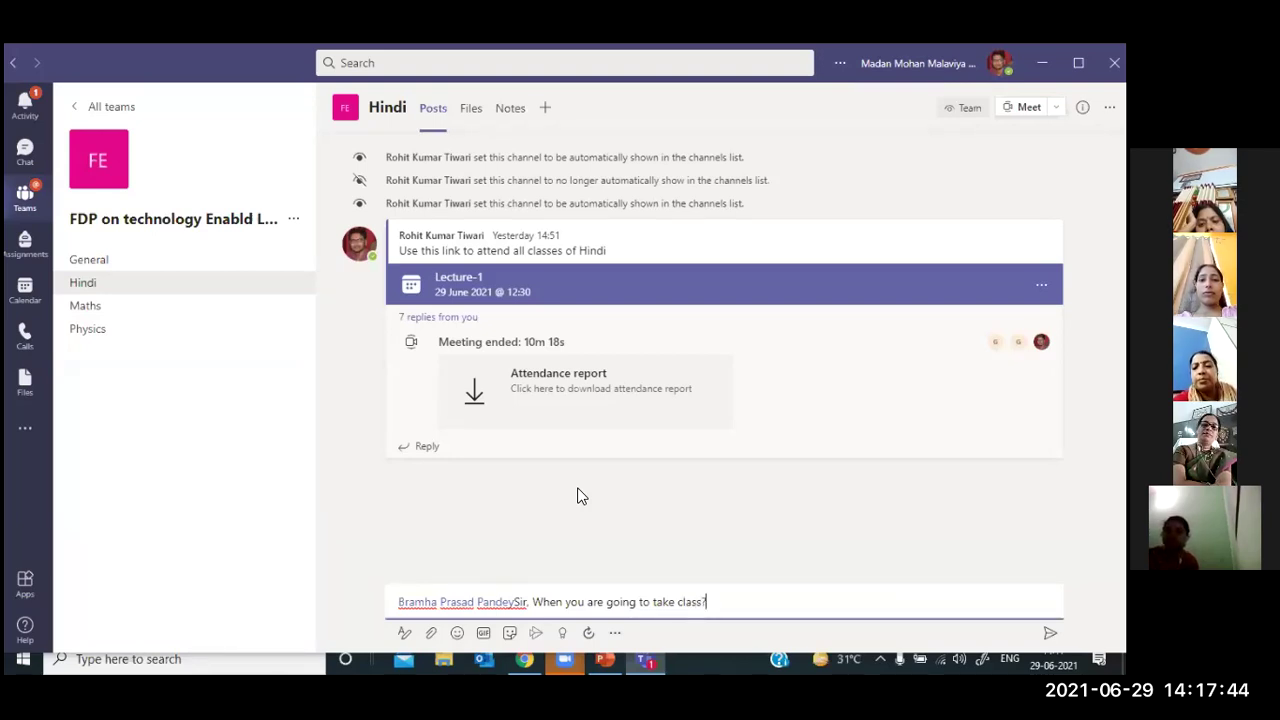
key("Return")
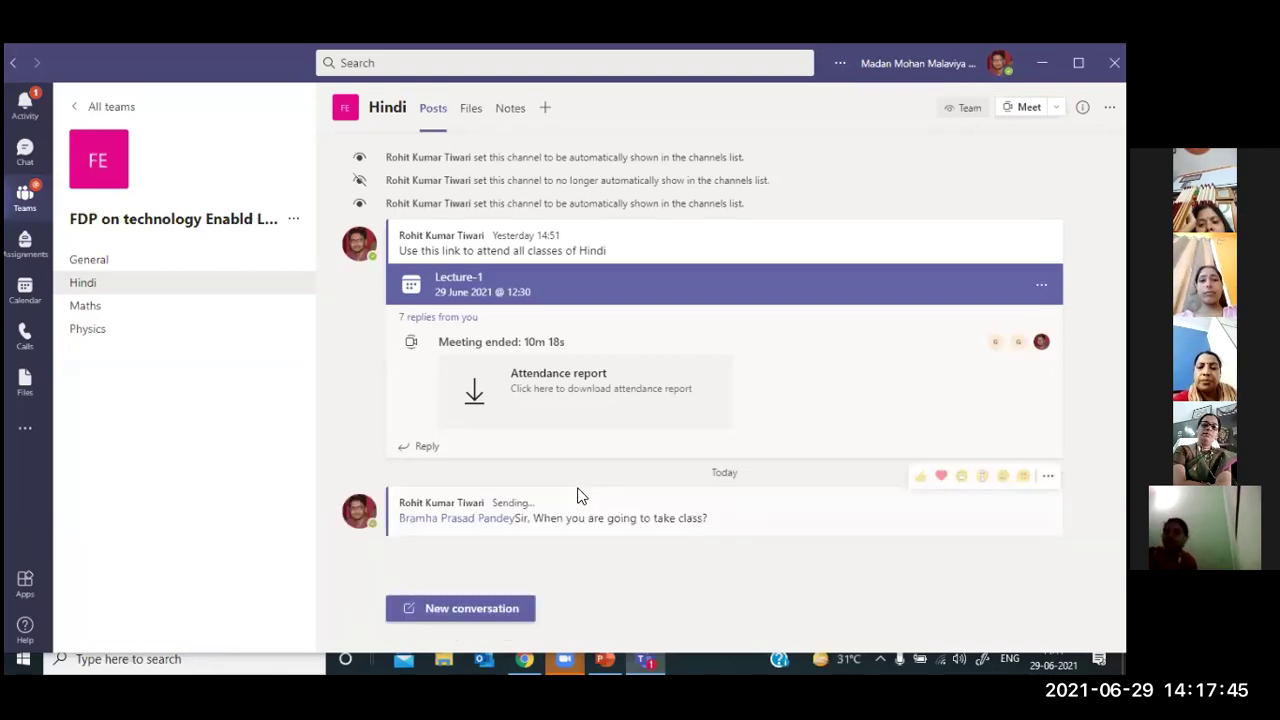
left_click(590, 540)
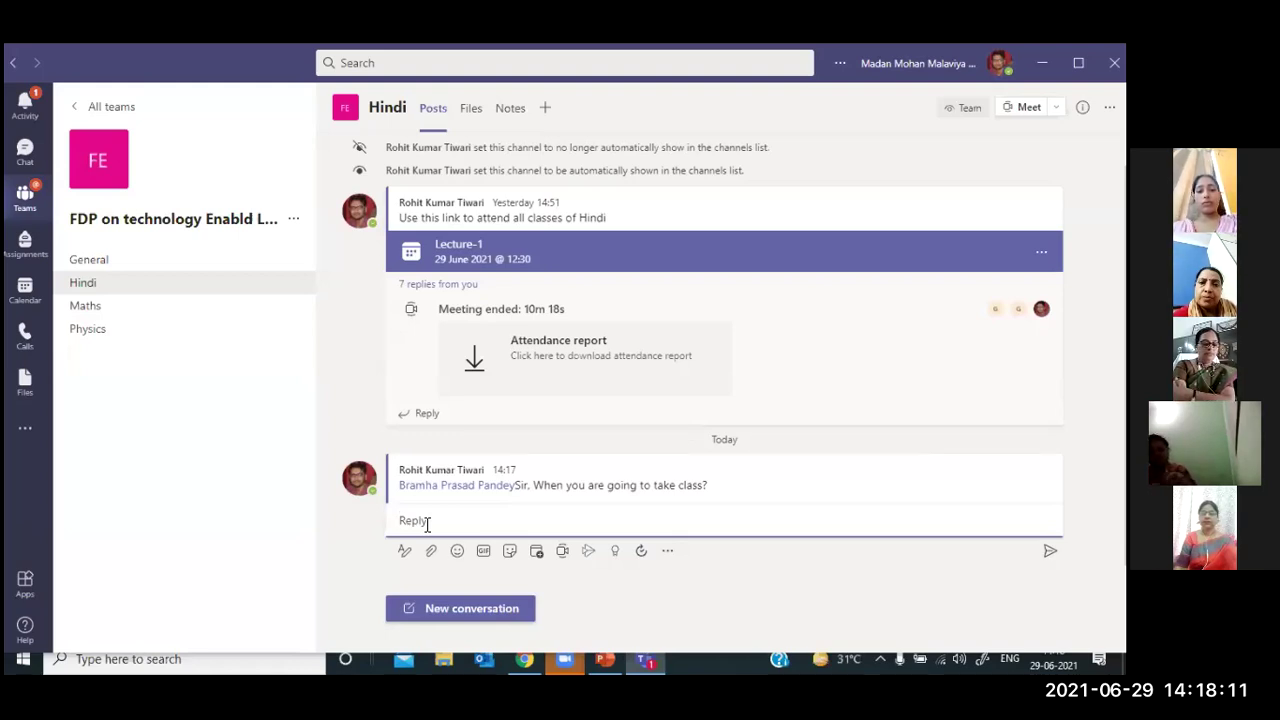
left_click(220, 286)
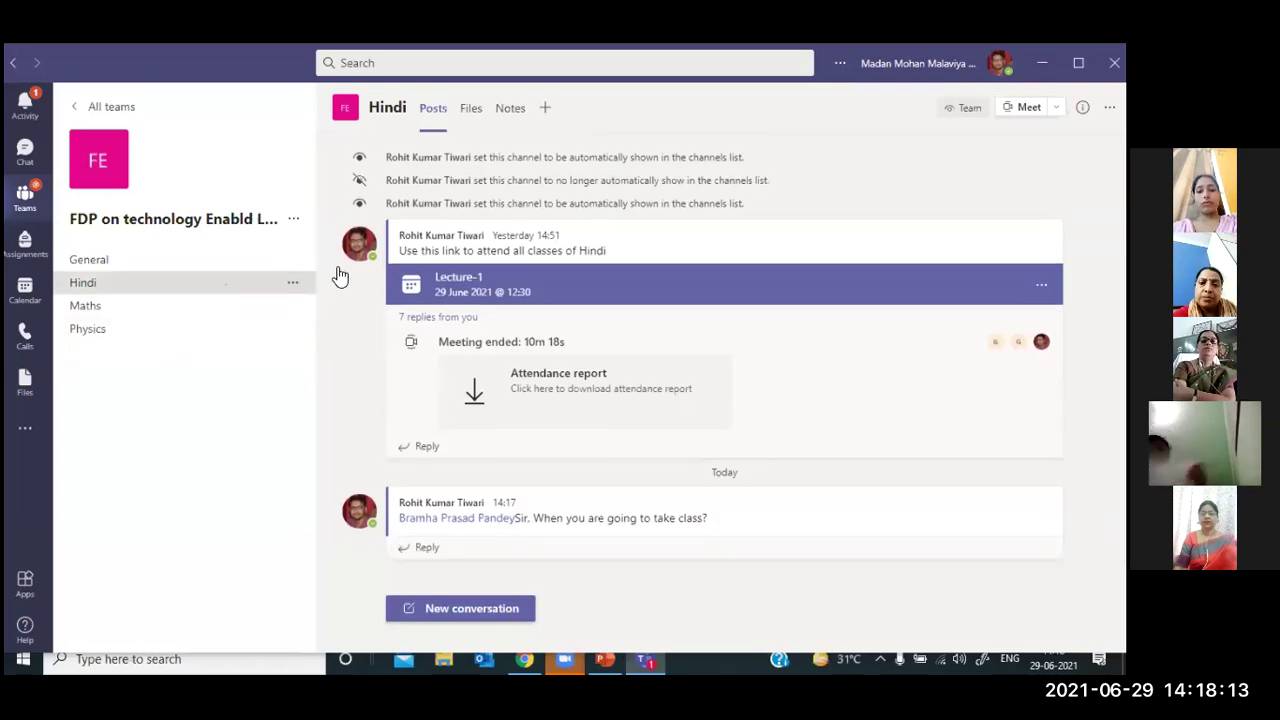
Open the Lecture-1 meeting from the Hindi channel and join it with computer audio and the camera off
left_click(588, 292)
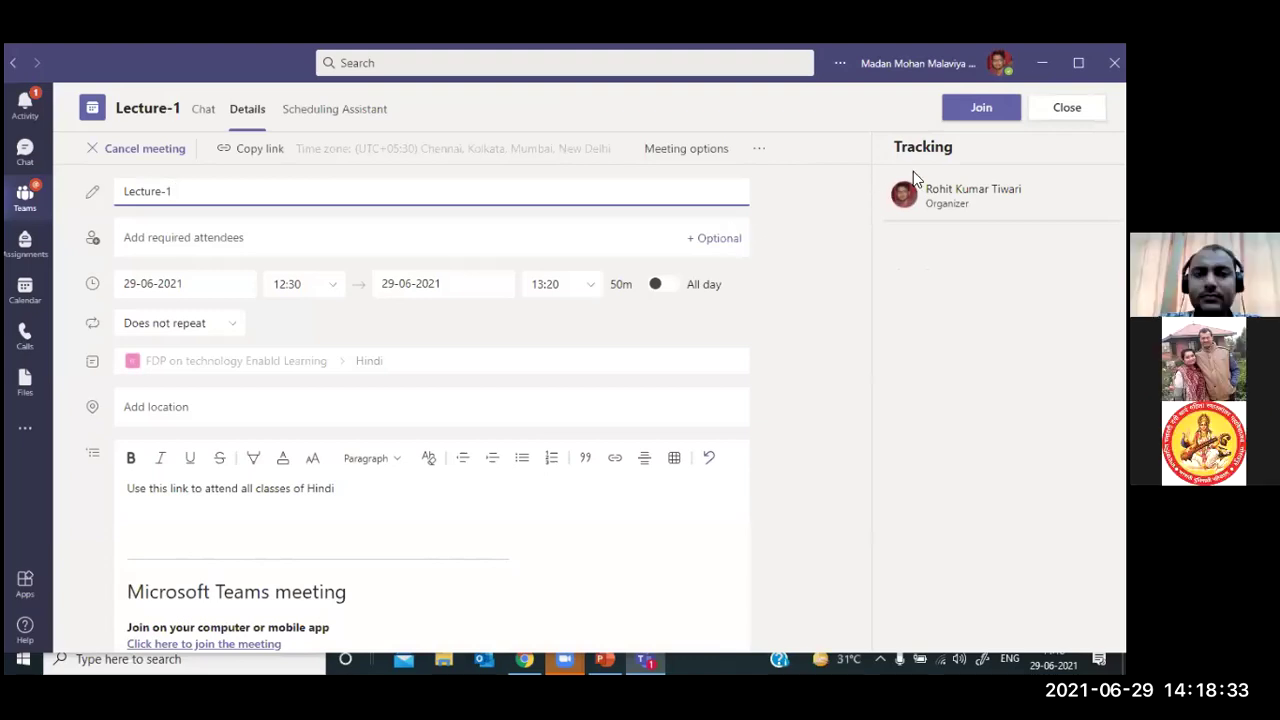
left_click(981, 107)
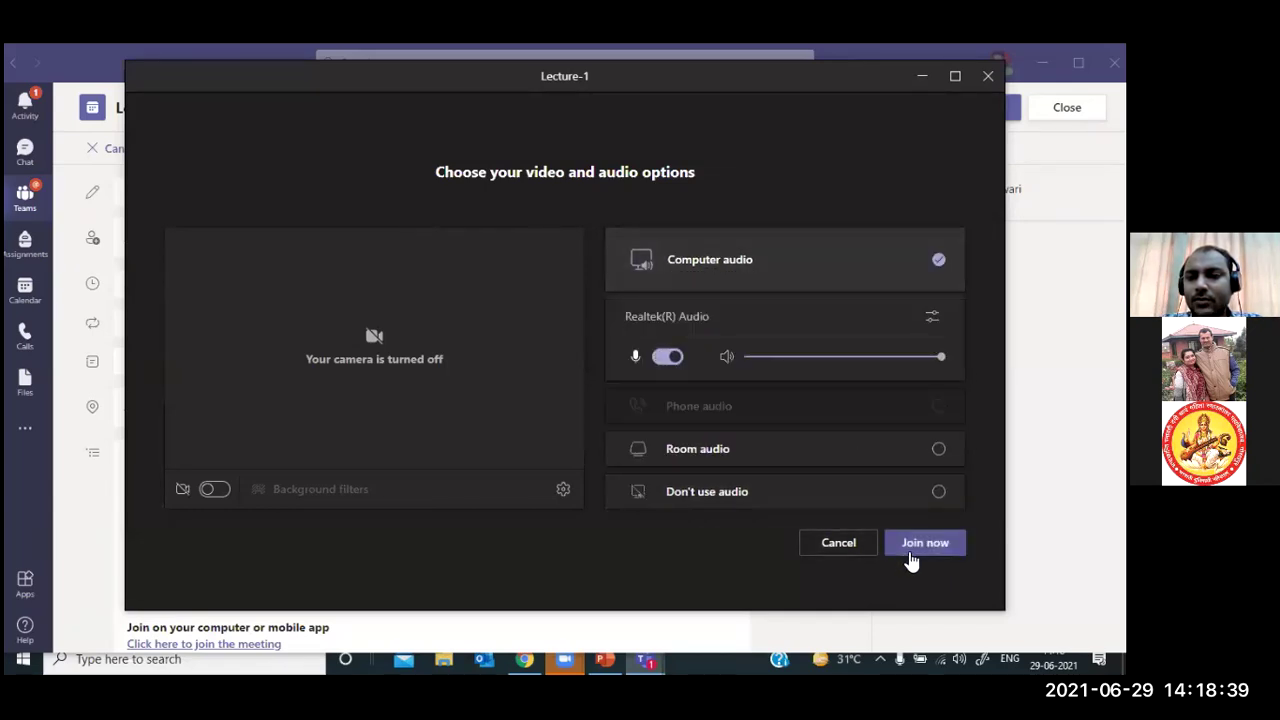
left_click(910, 553)
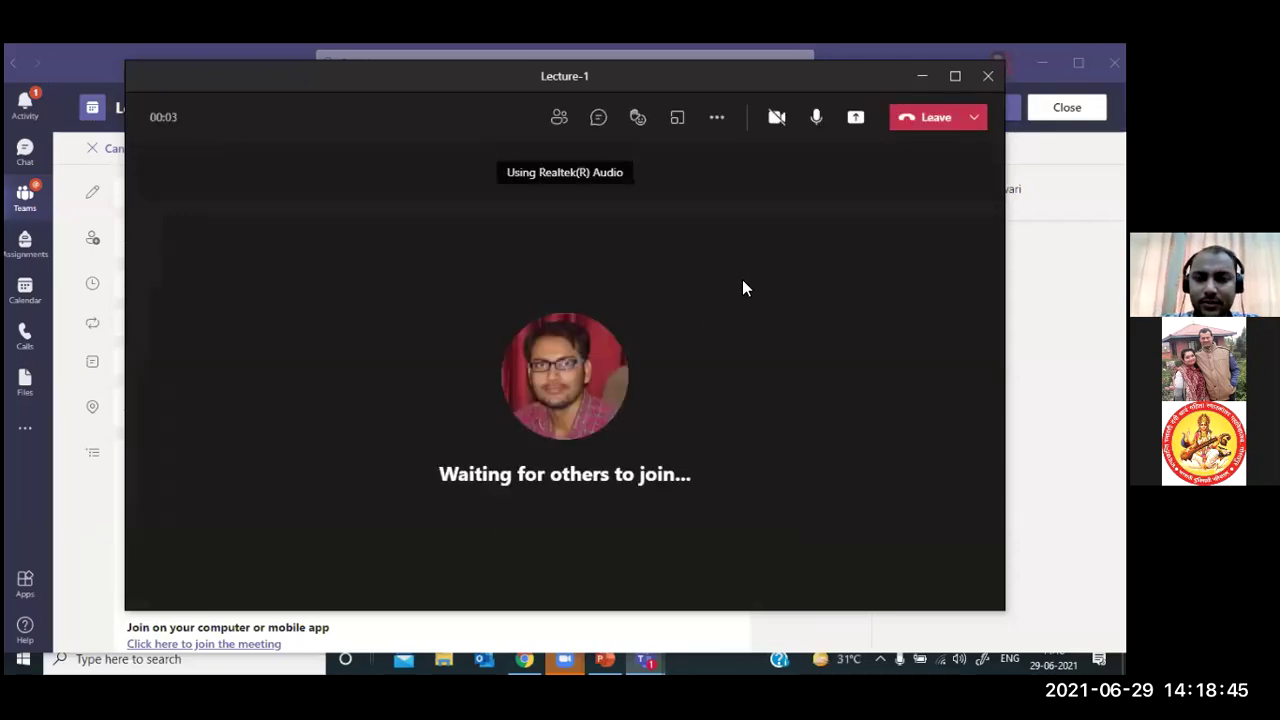
Share Microsoft Whiteboard in the meeting, choosing to present it so that only the presenter can edit
left_click(857, 120)
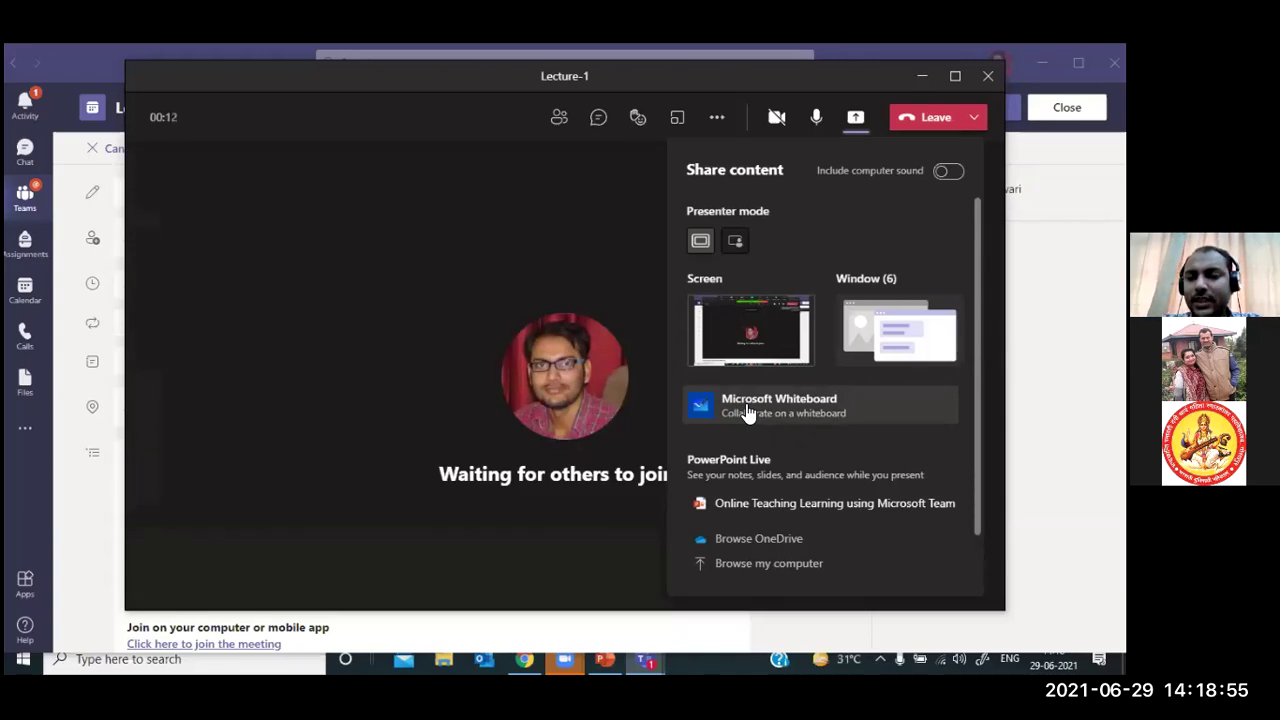
left_click(746, 408)
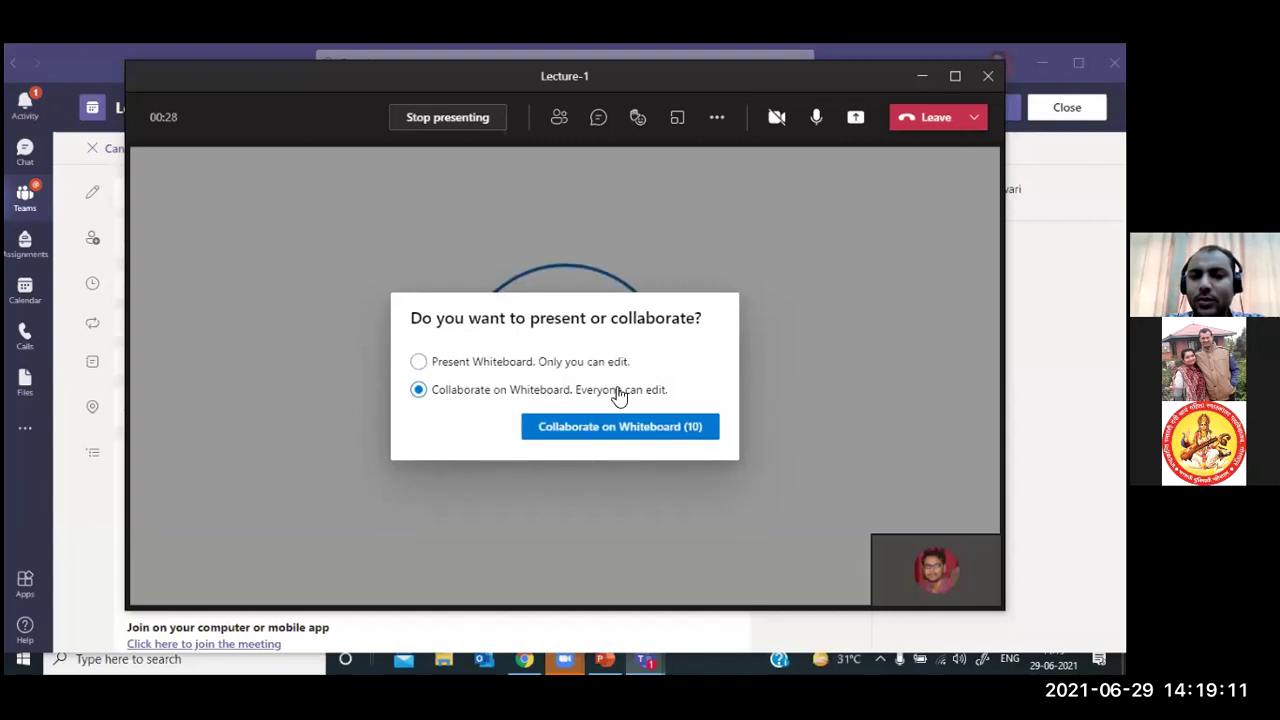
left_click(549, 368)
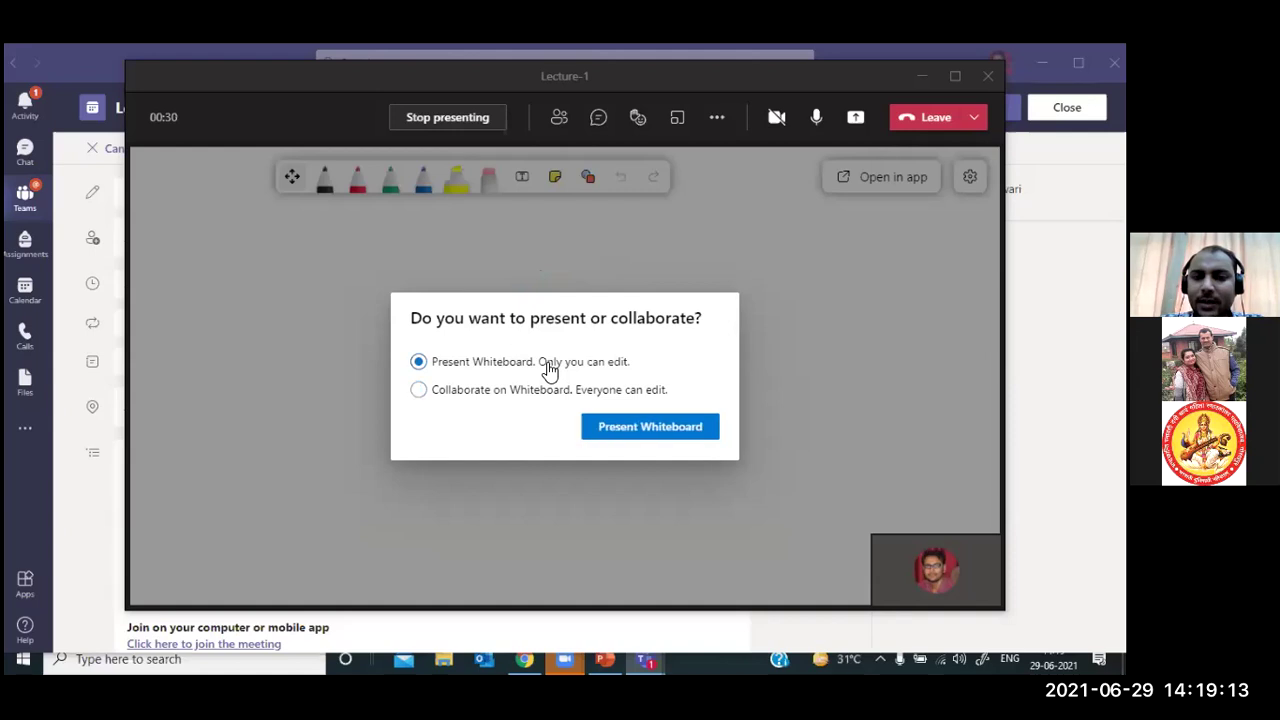
left_click(643, 432)
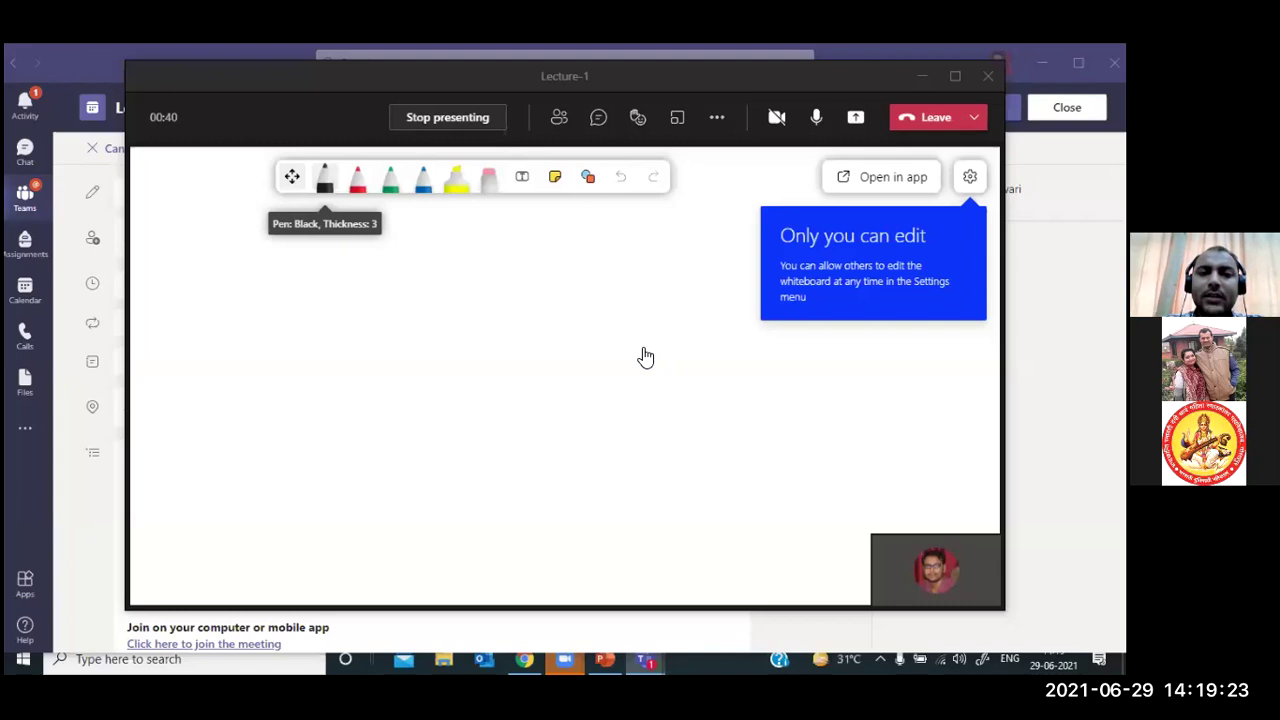
Handwrite "This is a FDP on Technology enabled Learning" on the whiteboard over two lines with the black pen
key("Right")
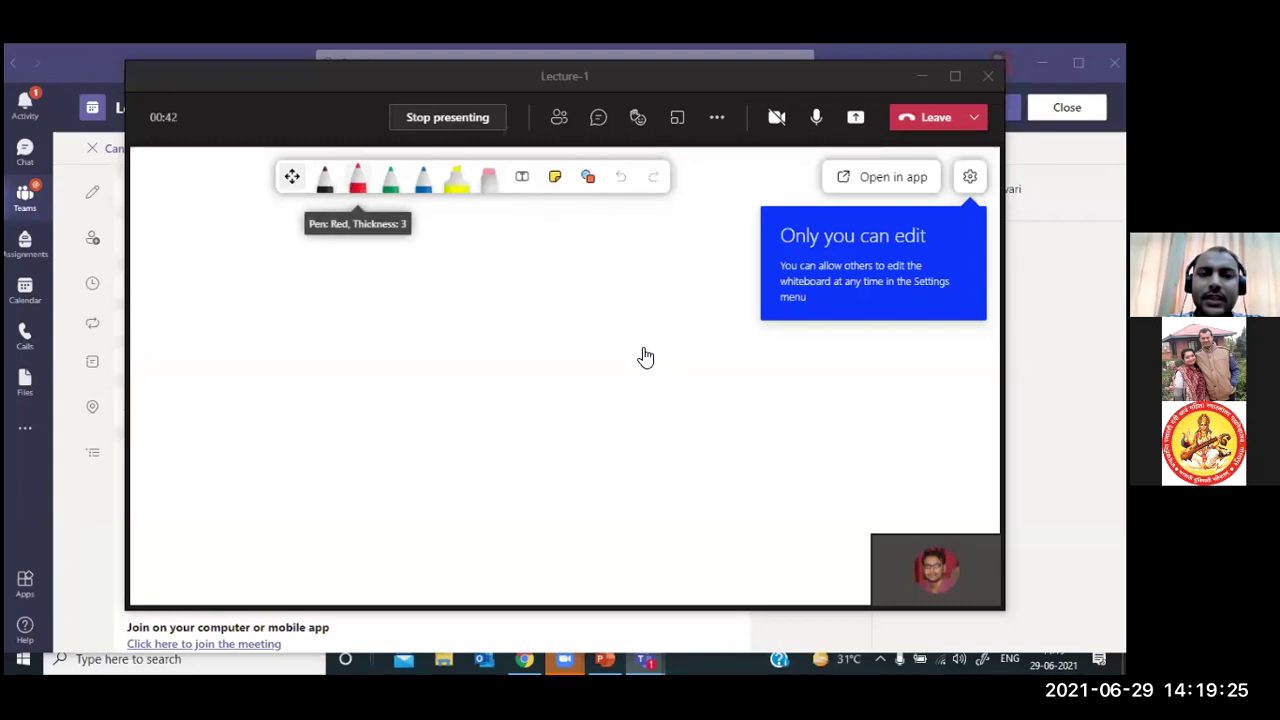
key("Right")
key("Right")
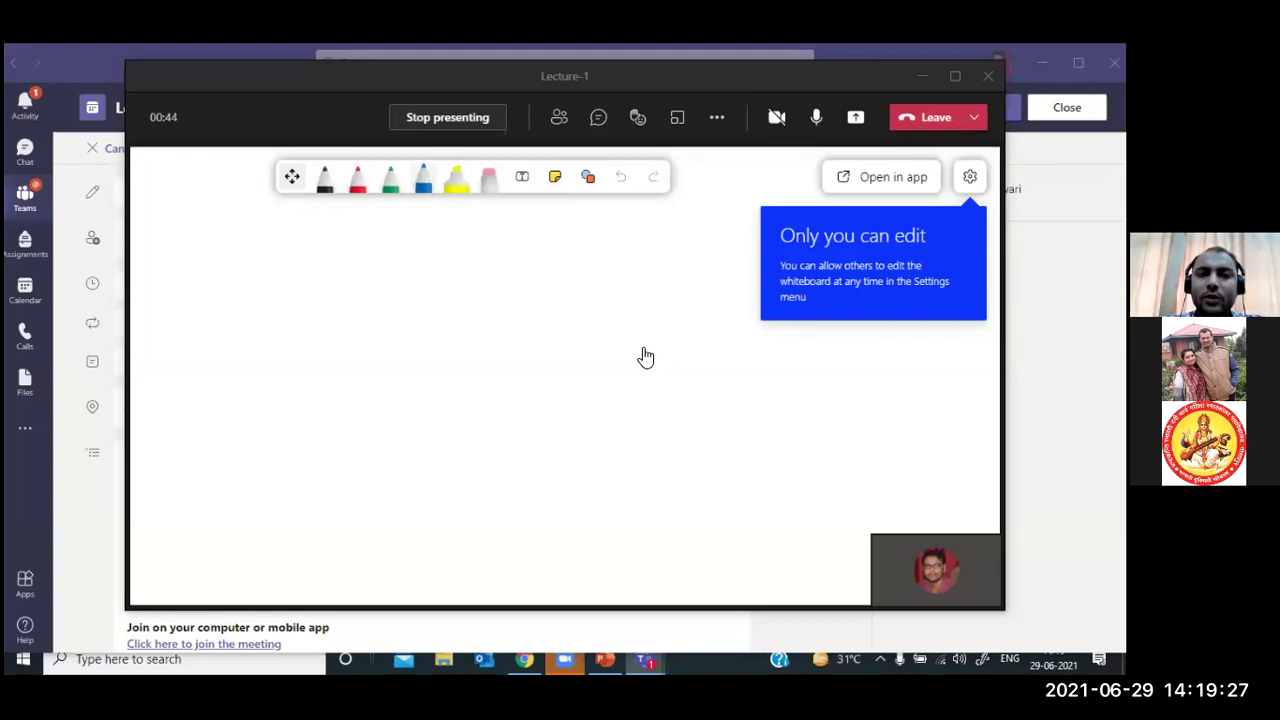
key("Home")
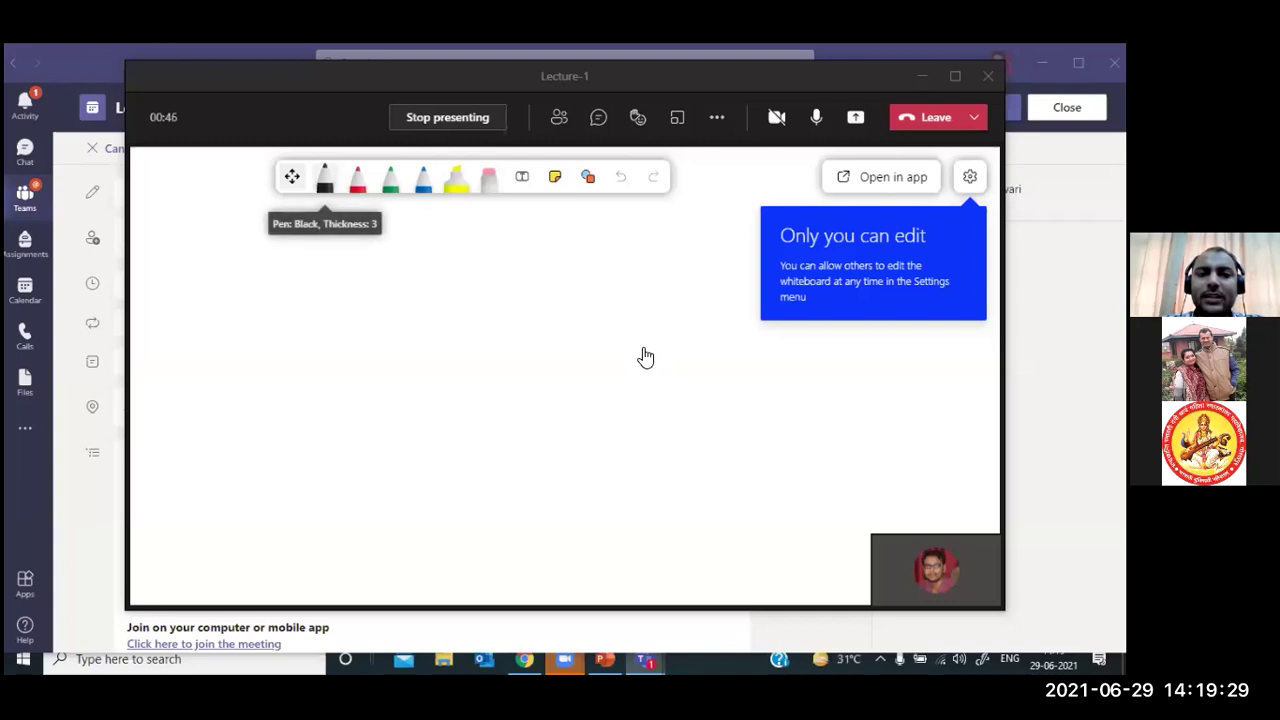
key("Return")
mouse_move(226, 242)
left_mouse_down()
mouse_move(226, 271)
mouse_move(311, 265)
left_mouse_up()
left_click_drag(355, 257, 347, 266)
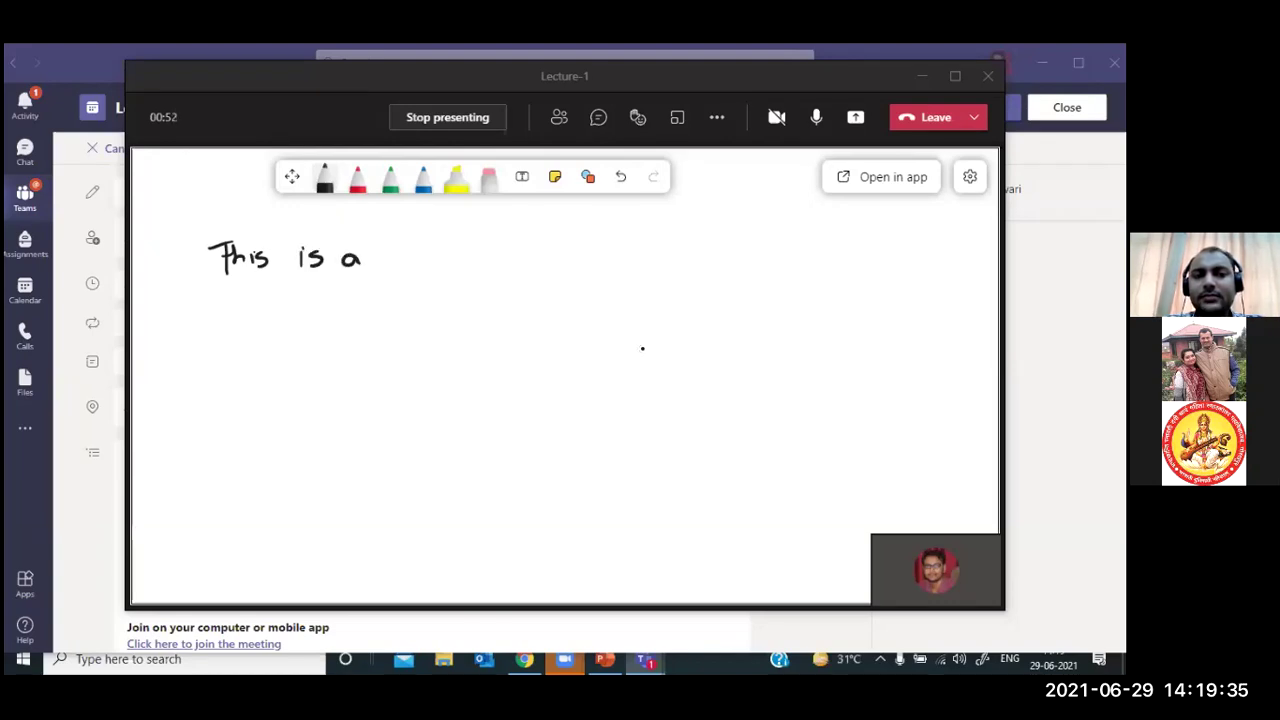
left_click_drag(431, 248, 446, 266)
mouse_move(459, 266)
left_mouse_down()
mouse_move(475, 248)
mouse_move(569, 250)
left_mouse_up()
mouse_move(574, 268)
left_mouse_down()
mouse_move(655, 262)
mouse_move(678, 244)
mouse_move(730, 262)
mouse_move(726, 280)
mouse_move(810, 266)
left_mouse_up()
mouse_move(816, 242)
left_mouse_down()
mouse_move(834, 262)
mouse_move(876, 262)
left_mouse_up()
mouse_move(896, 240)
left_mouse_down()
mouse_move(896, 266)
mouse_move(884, 264)
left_mouse_up()
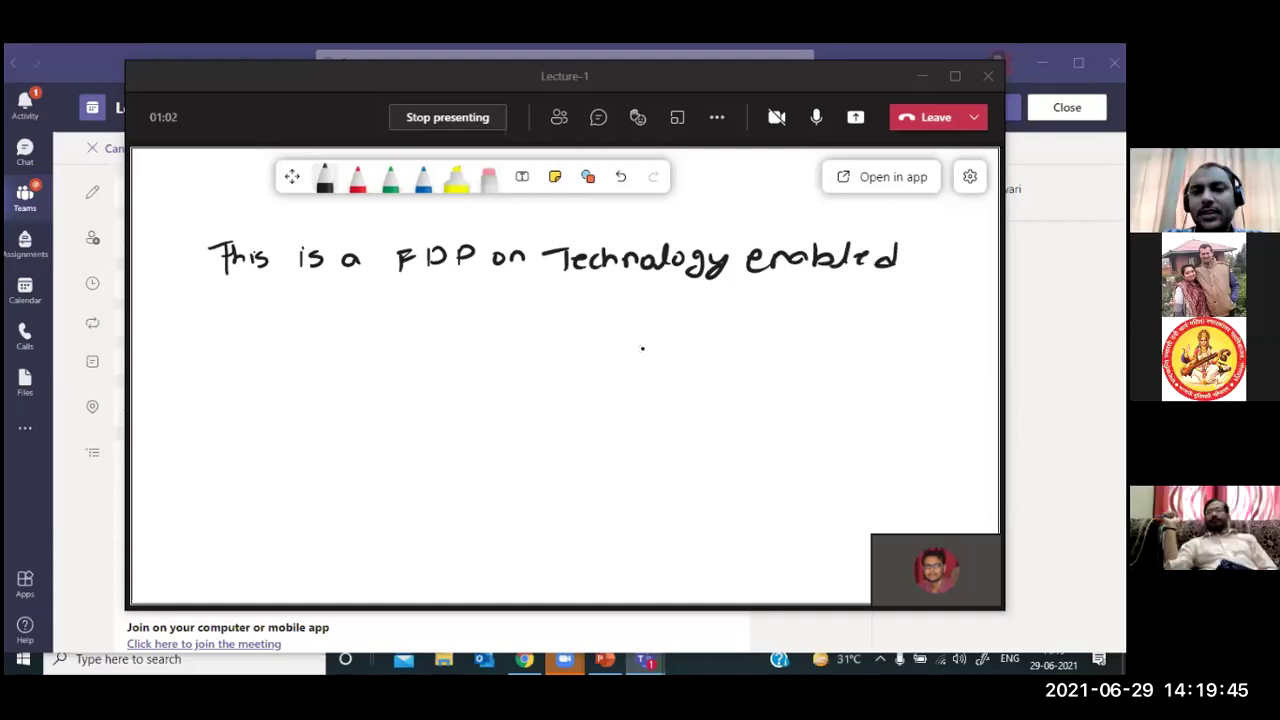
mouse_move(266, 308)
left_mouse_down()
mouse_move(286, 338)
mouse_move(300, 330)
left_mouse_up()
mouse_move(320, 316)
left_mouse_down()
mouse_move(306, 326)
mouse_move(322, 328)
left_mouse_up()
mouse_move(326, 330)
left_mouse_down()
mouse_move(338, 314)
mouse_move(382, 328)
left_mouse_up()
mouse_move(404, 312)
left_mouse_down()
mouse_move(392, 322)
mouse_move(398, 352)
left_mouse_up()
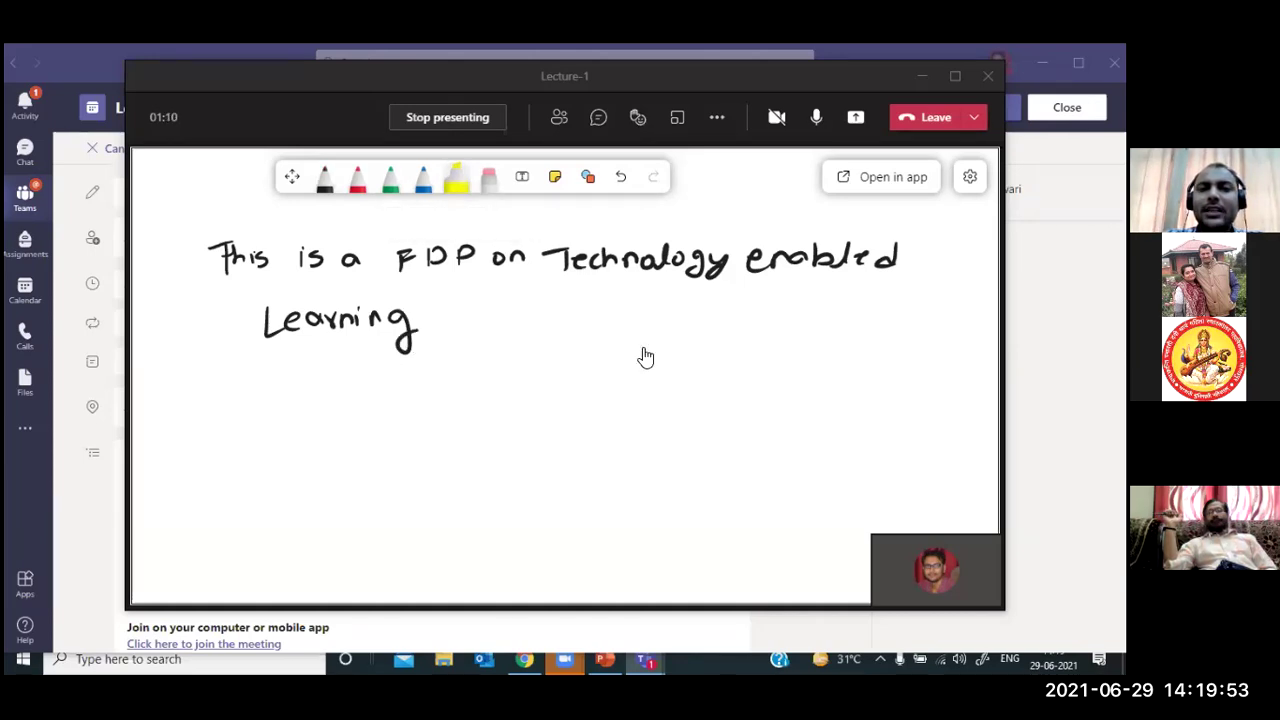
Highlight "FDP" and the space before it in yellow, and erase the handwritten word "Learning"
left_click_drag(386, 257, 472, 257)
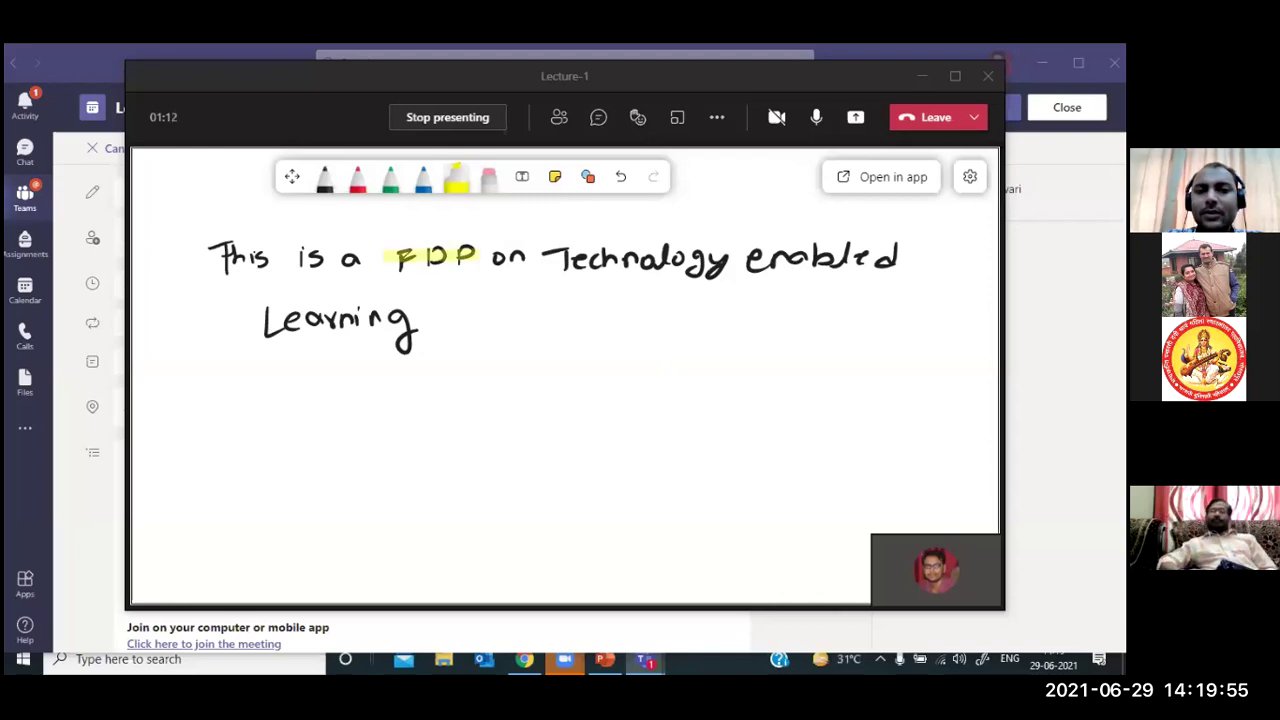
left_click_drag(382, 257, 350, 260)
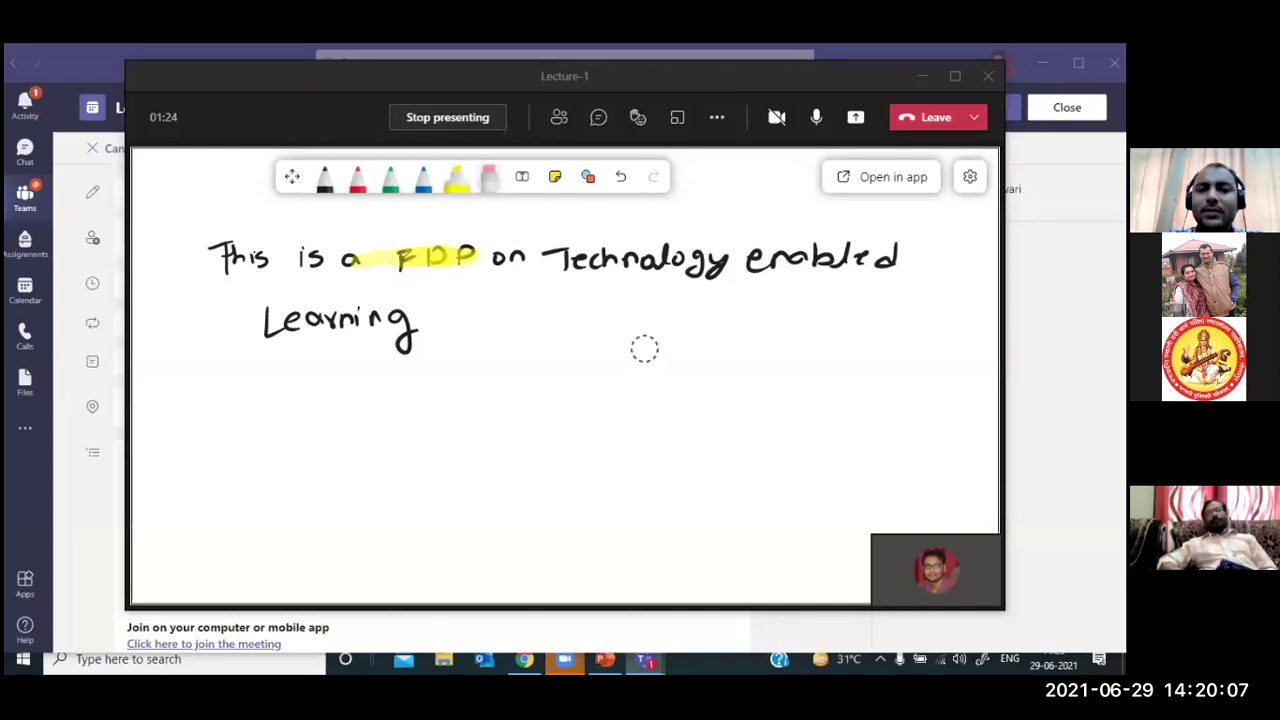
left_click_drag(266, 322, 418, 328)
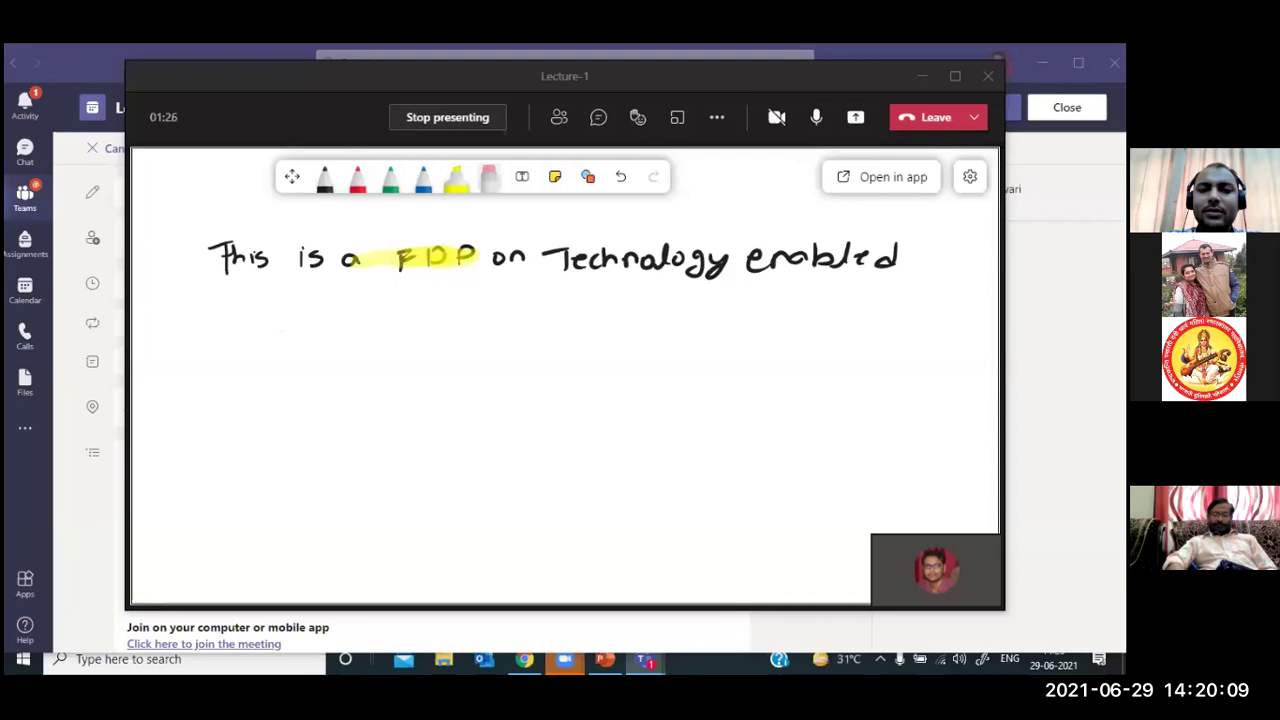
Add a text box below the handwritten line reading "this is a course on online teaching learning"
key("t")
left_click(645, 356)
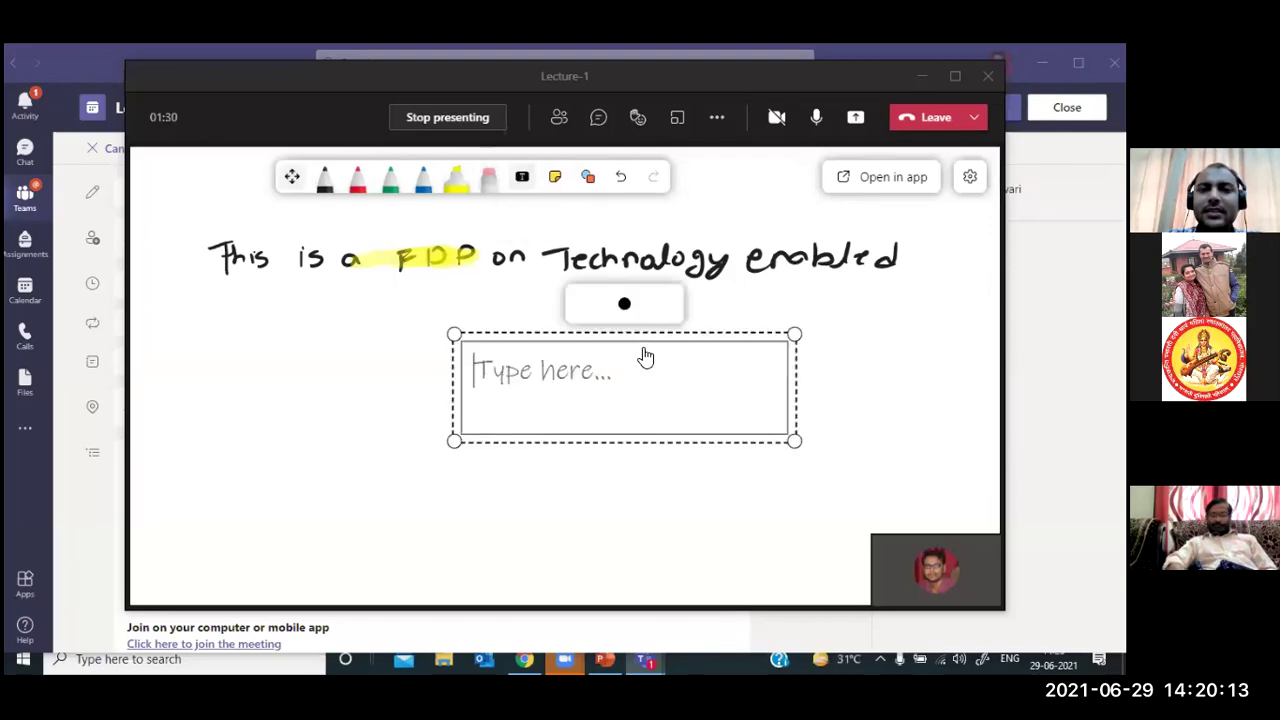
left_click(642, 347)
left_click(642, 347)
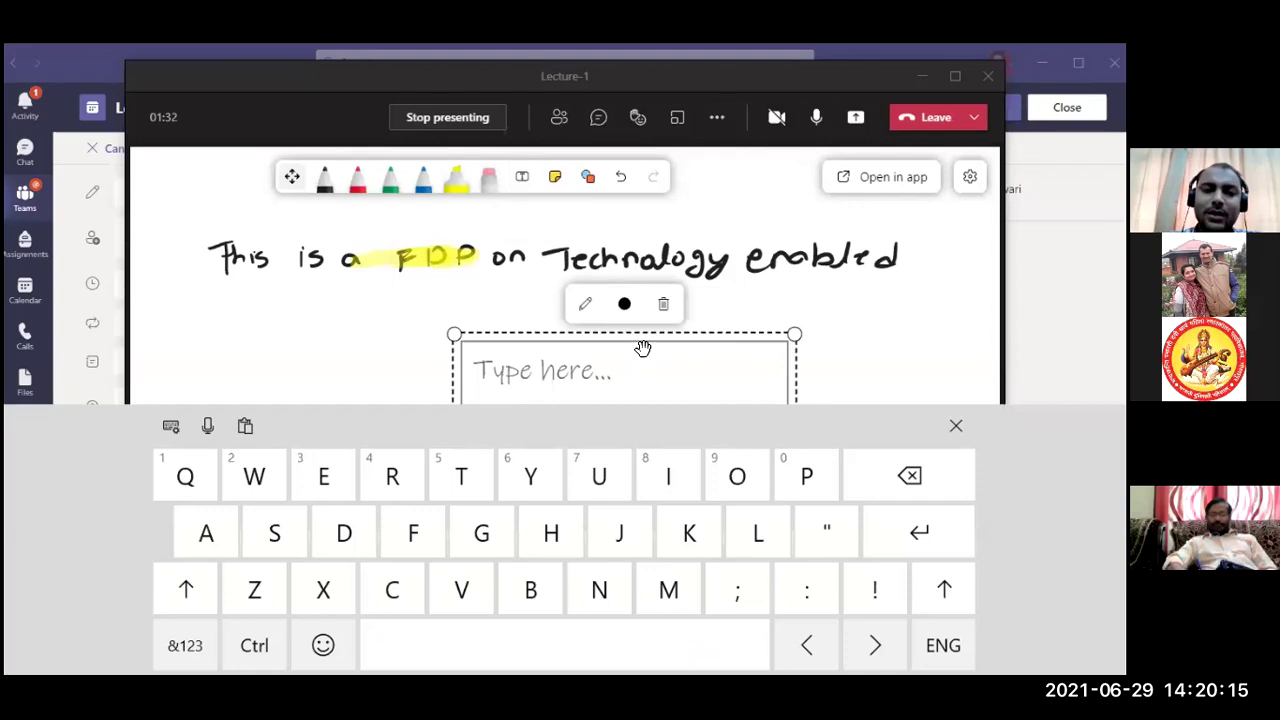
type("thus")
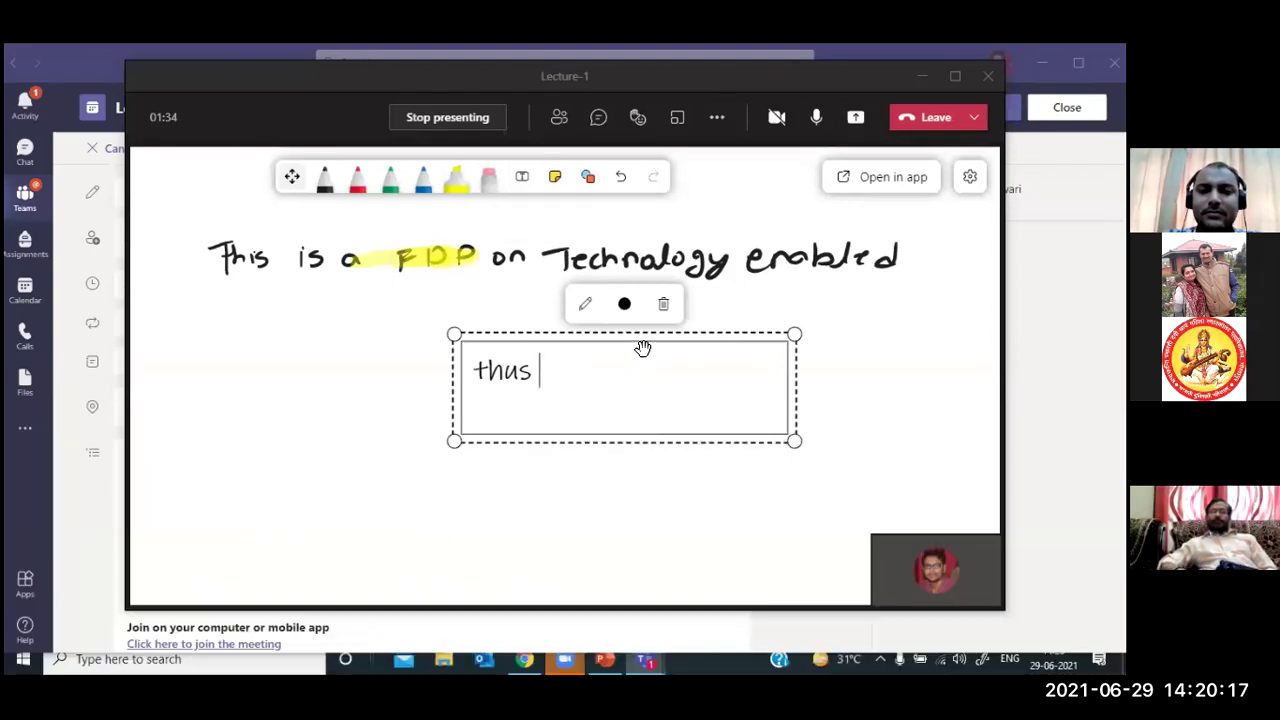
key("BackSpace")
key("BackSpace")
key("BackSpace")
key("BackSpace")
key("BackSpace")
type("tt")
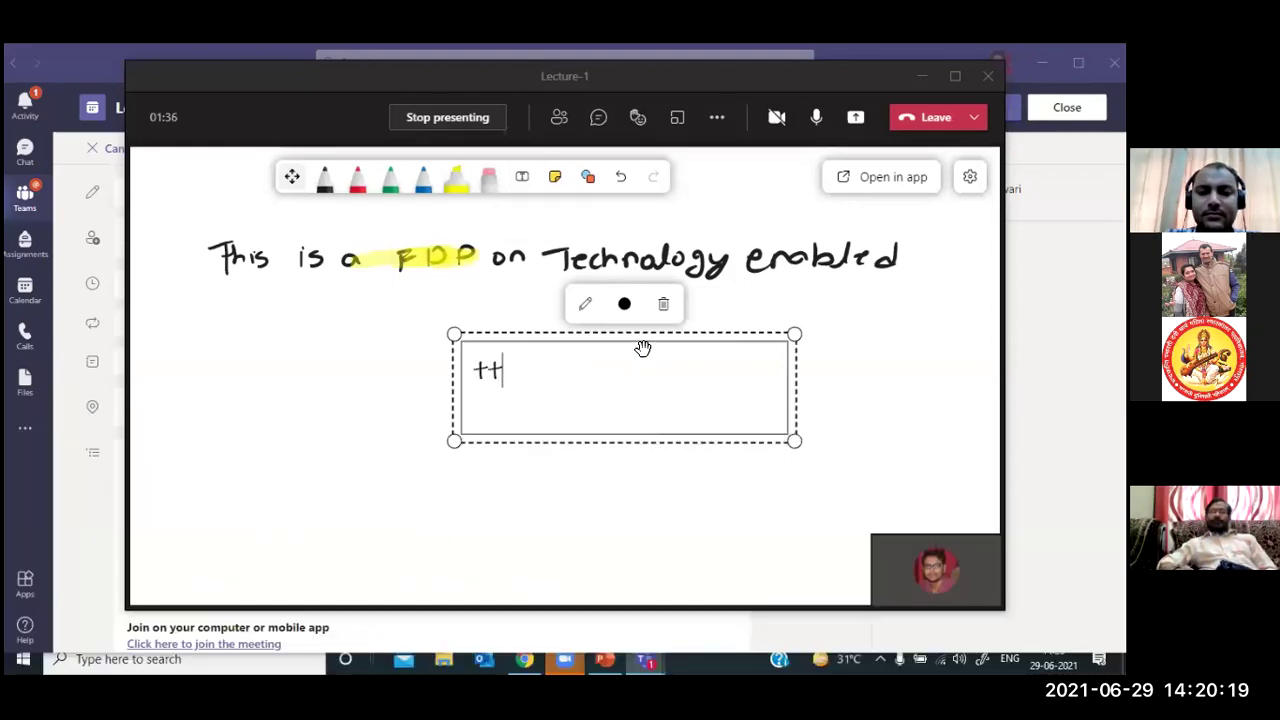
key("BackSpace")
type("his i")
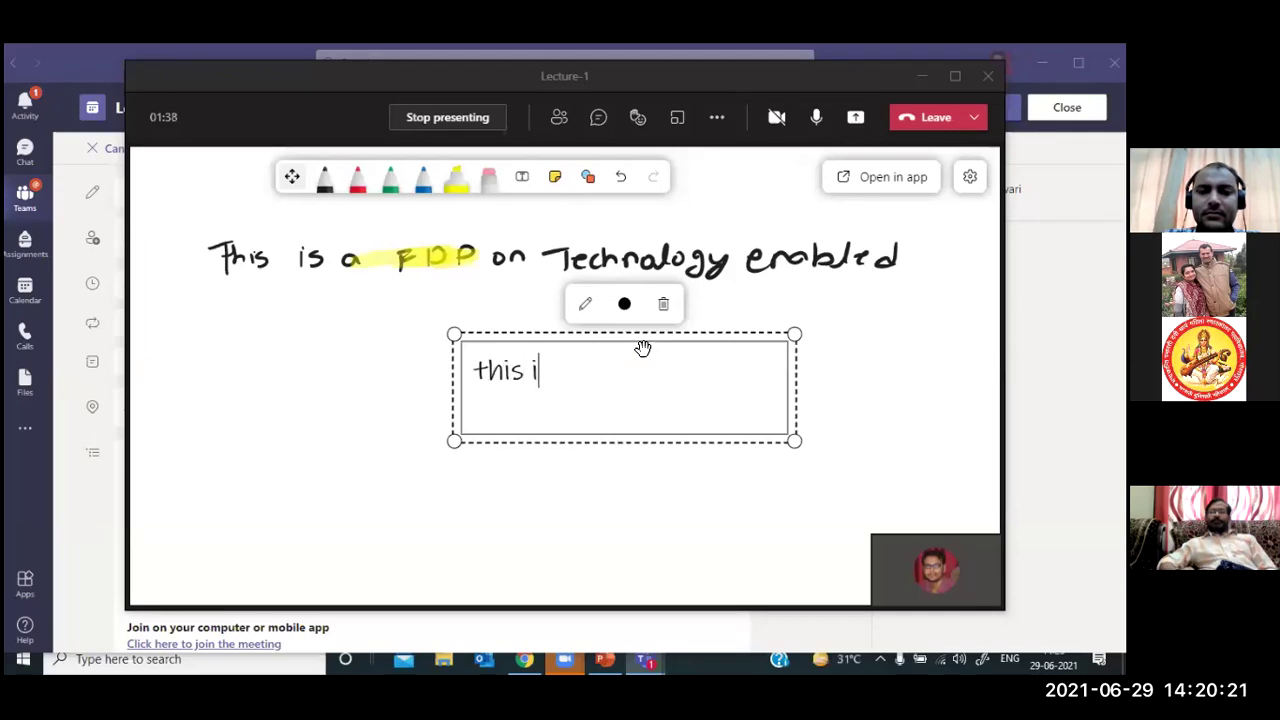
type("s a cou")
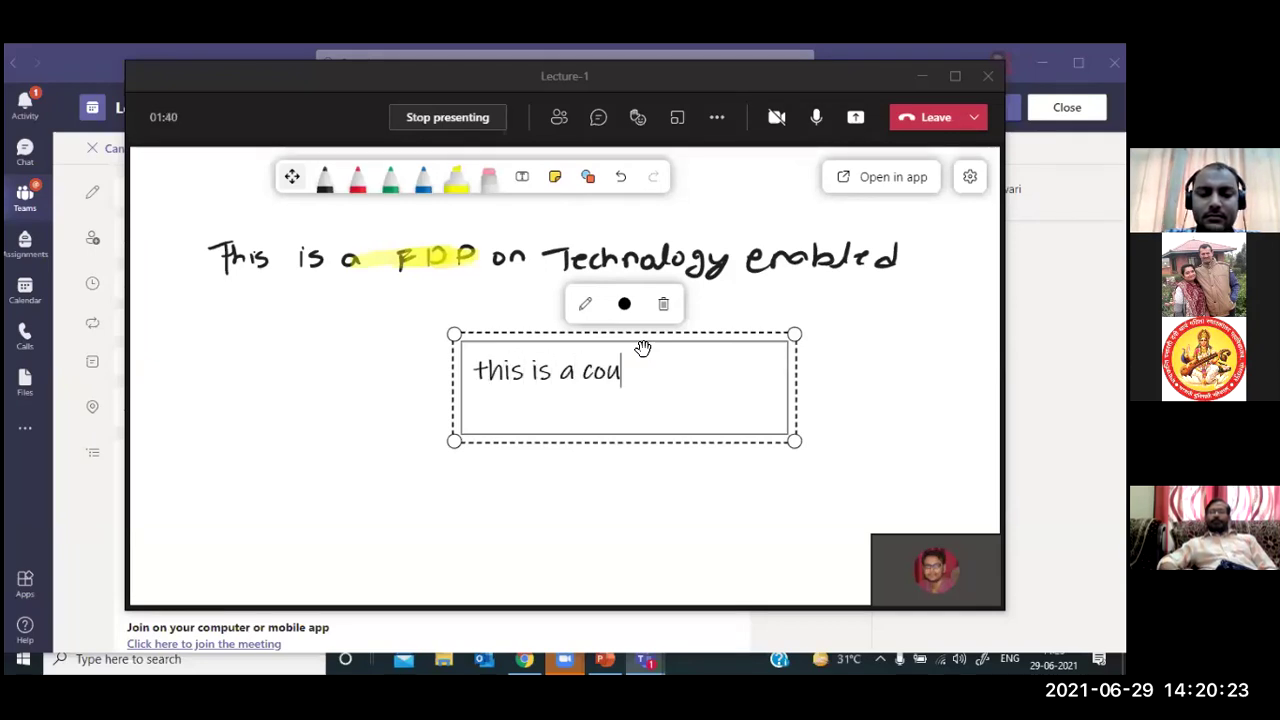
type("rse on ")
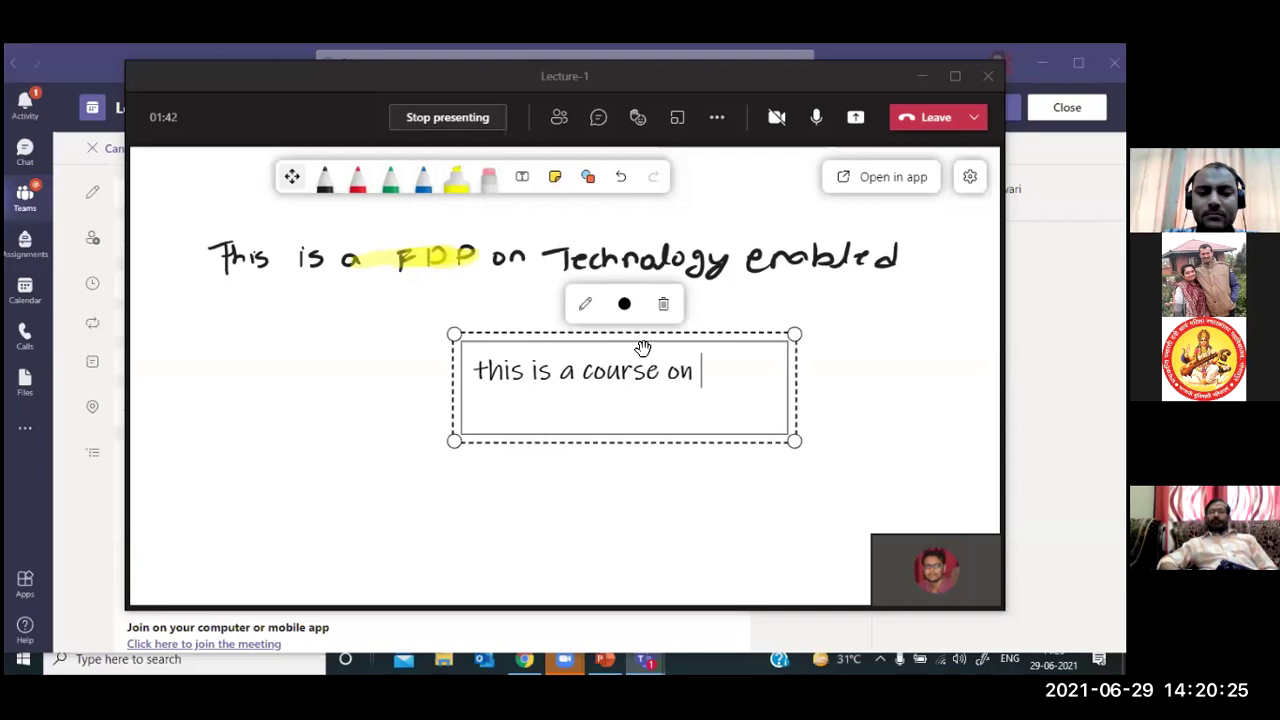
type("onl")
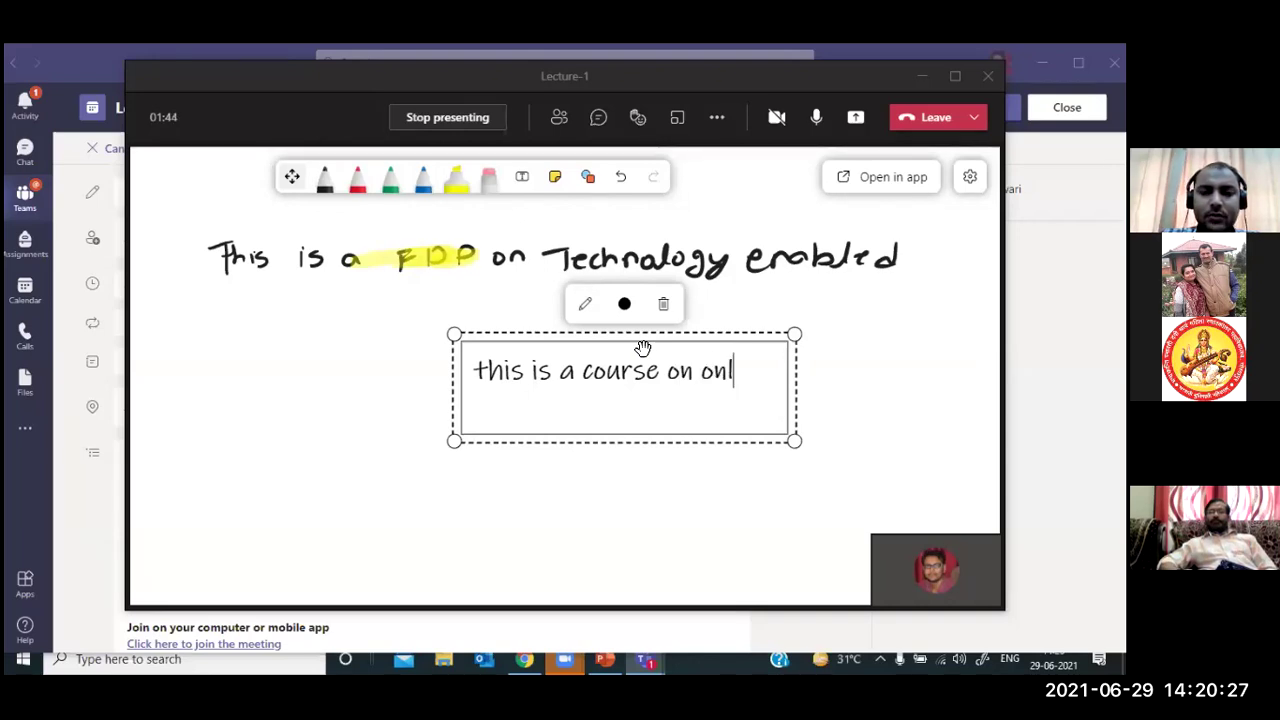
type("ine reac")
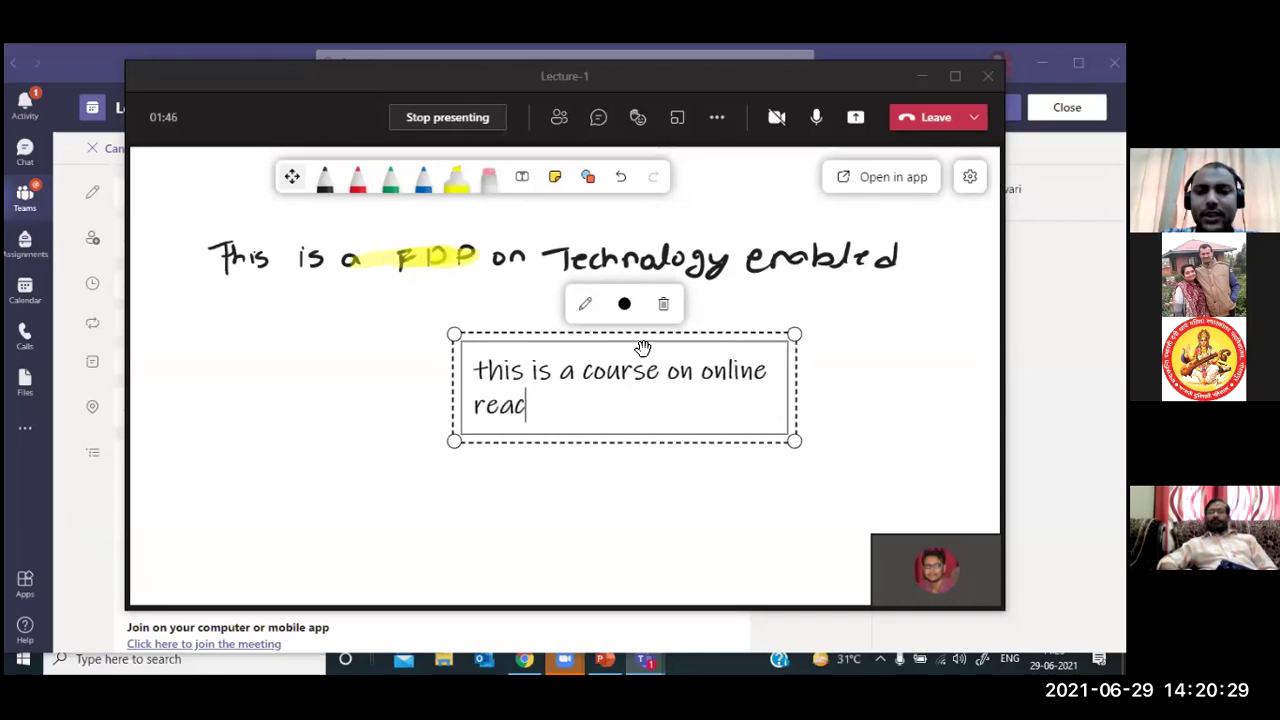
key("BackSpace")
key("BackSpace")
key("BackSpace")
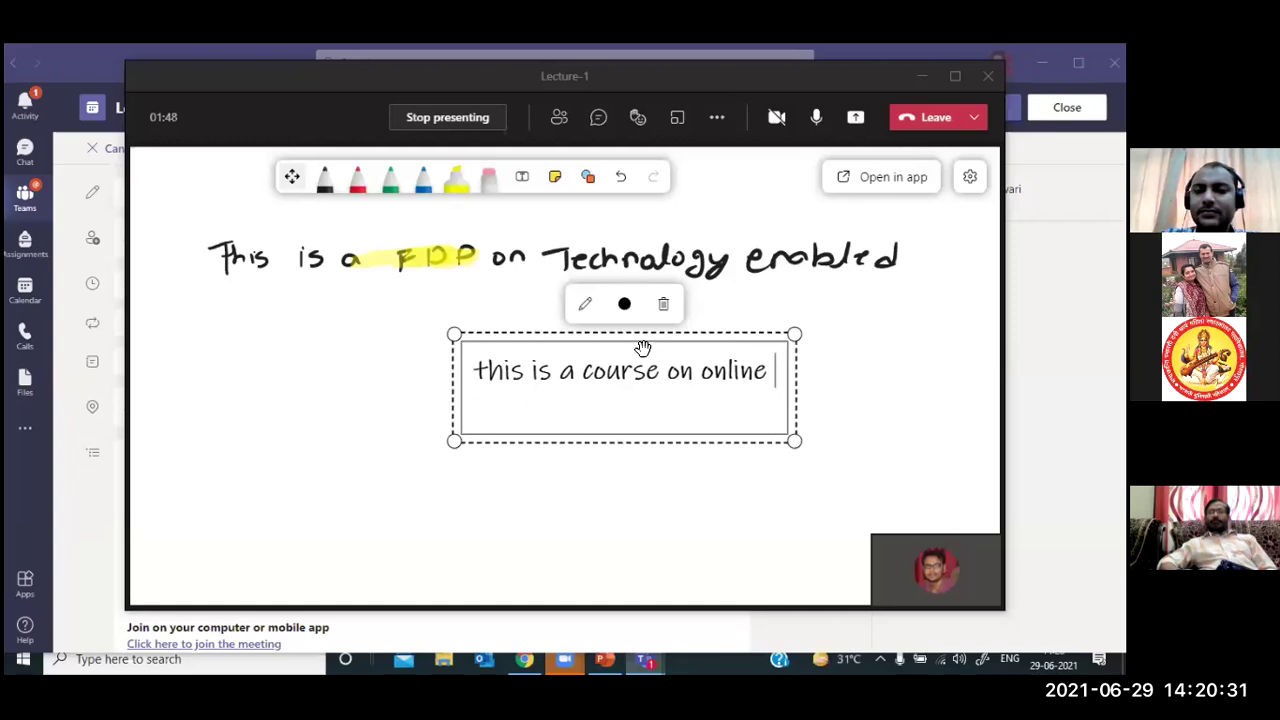
type("teaching ")
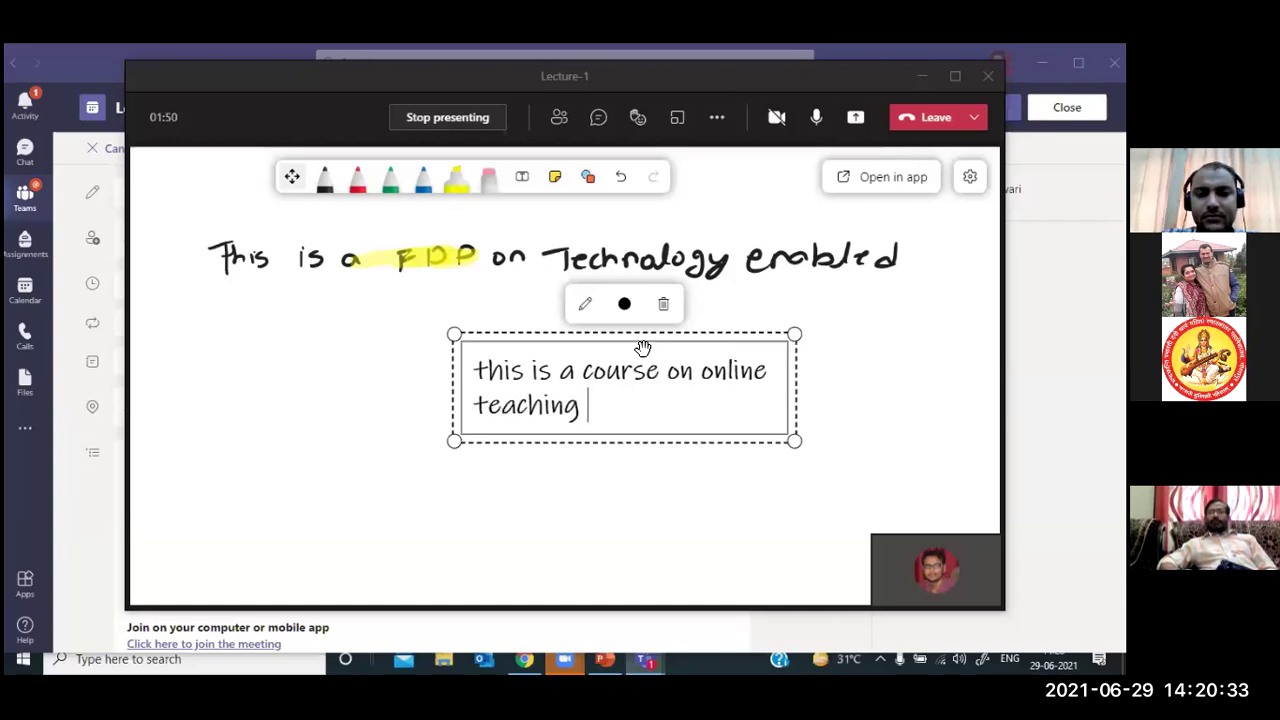
type("learning")
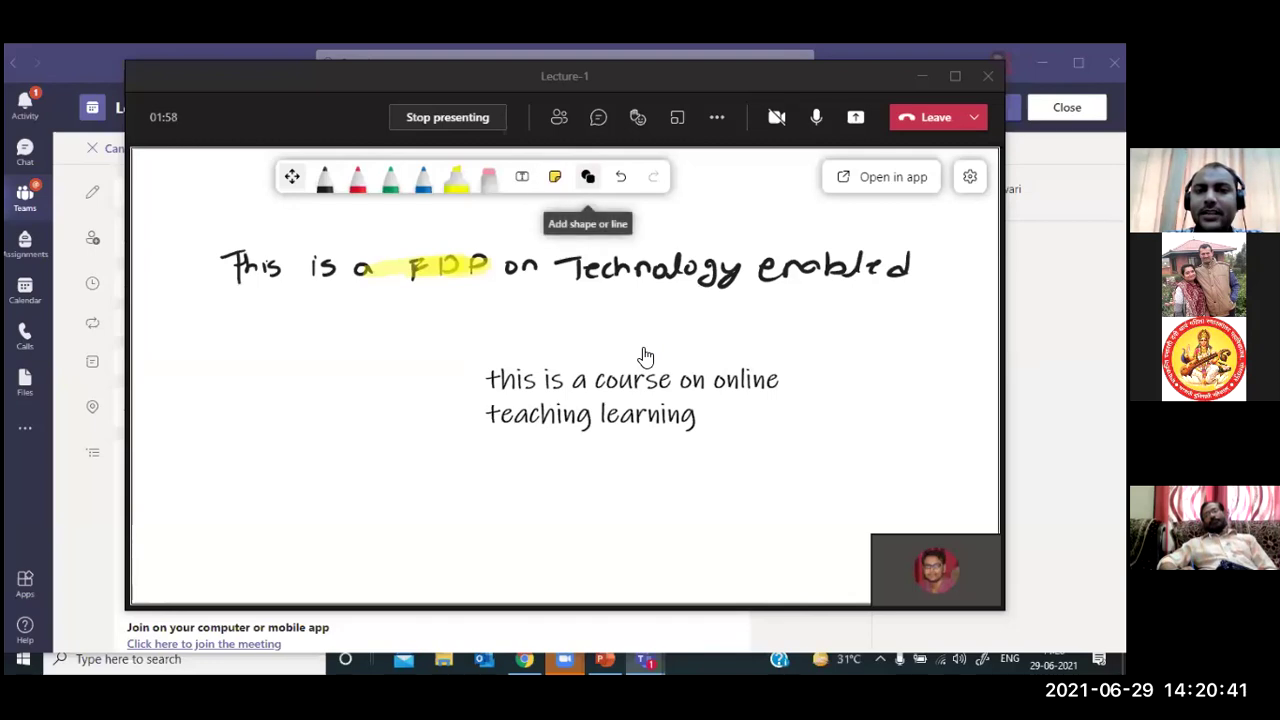
Insert a square shape and move it beside the typed text, below the start of the handwritten line
left_click(588, 176)
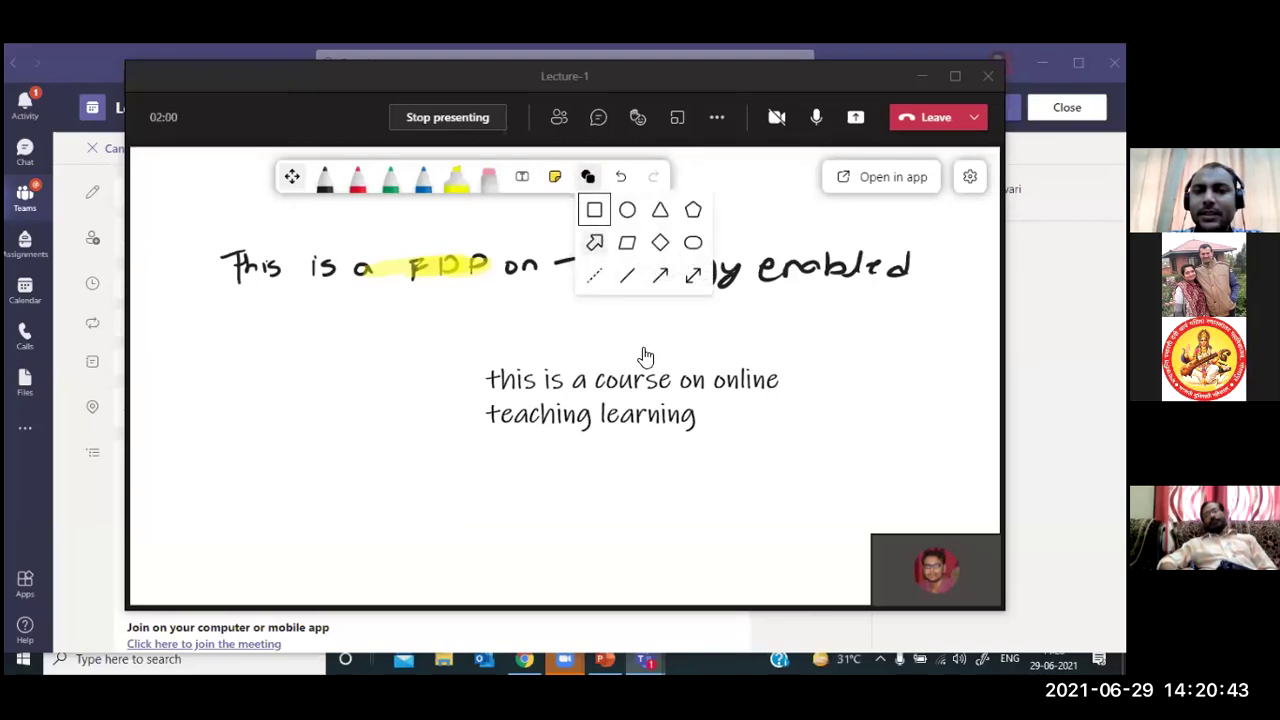
left_click(644, 350)
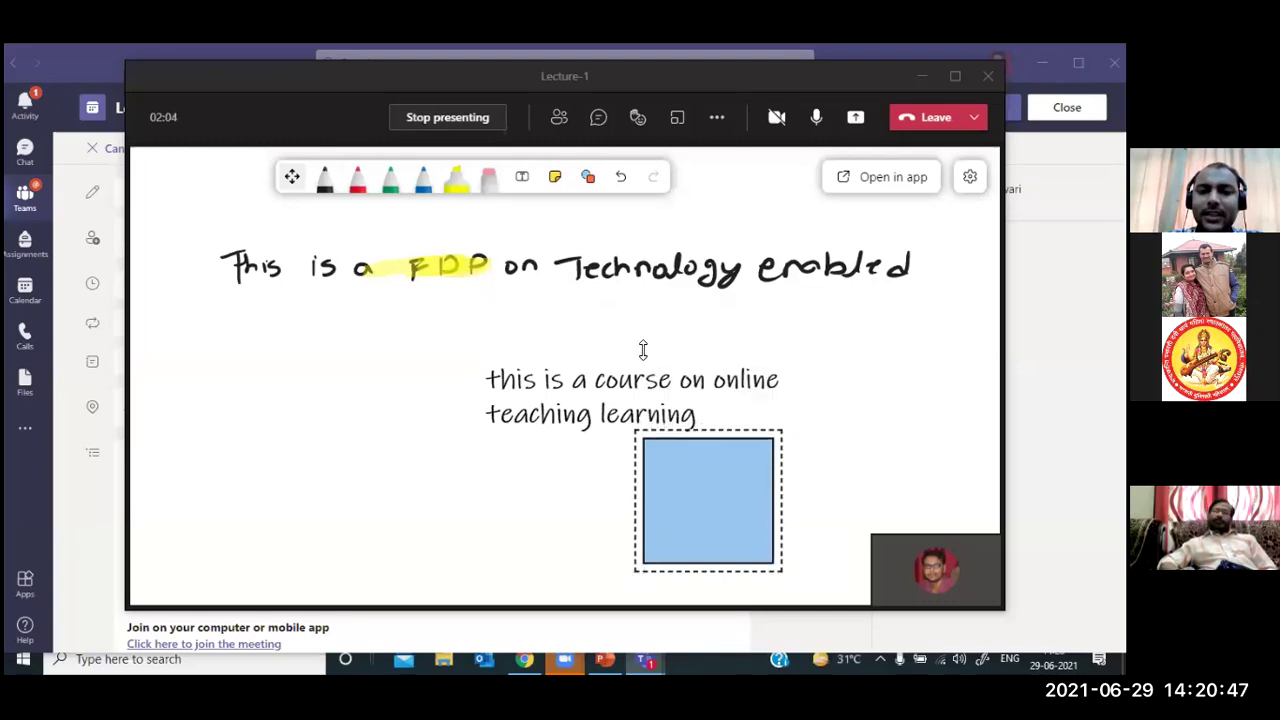
left_click_drag(708, 500, 308, 418)
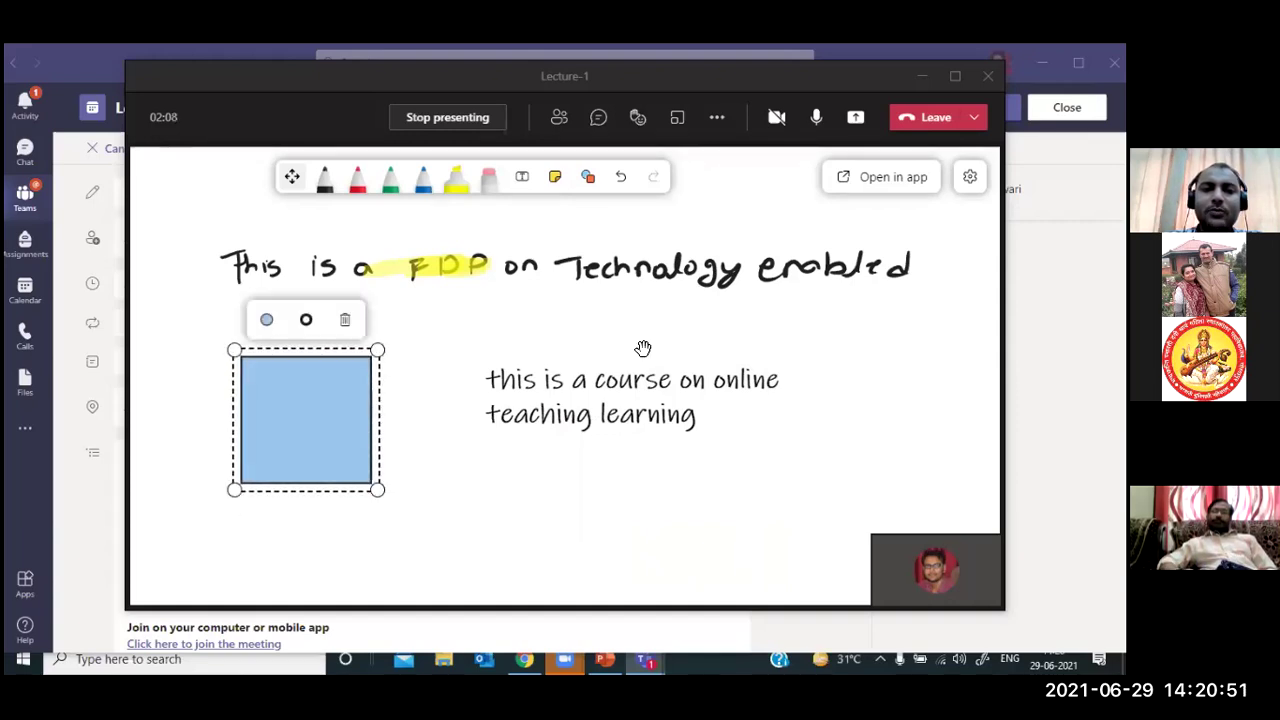
Insert a triangle on top of the square and shrink both shapes into a small house figure below the handwritten line
key("Tab")
key("Return")
key("Down")
key("Right")
key("Up")
key("Return")
left_click_drag(710, 480, 304, 294)
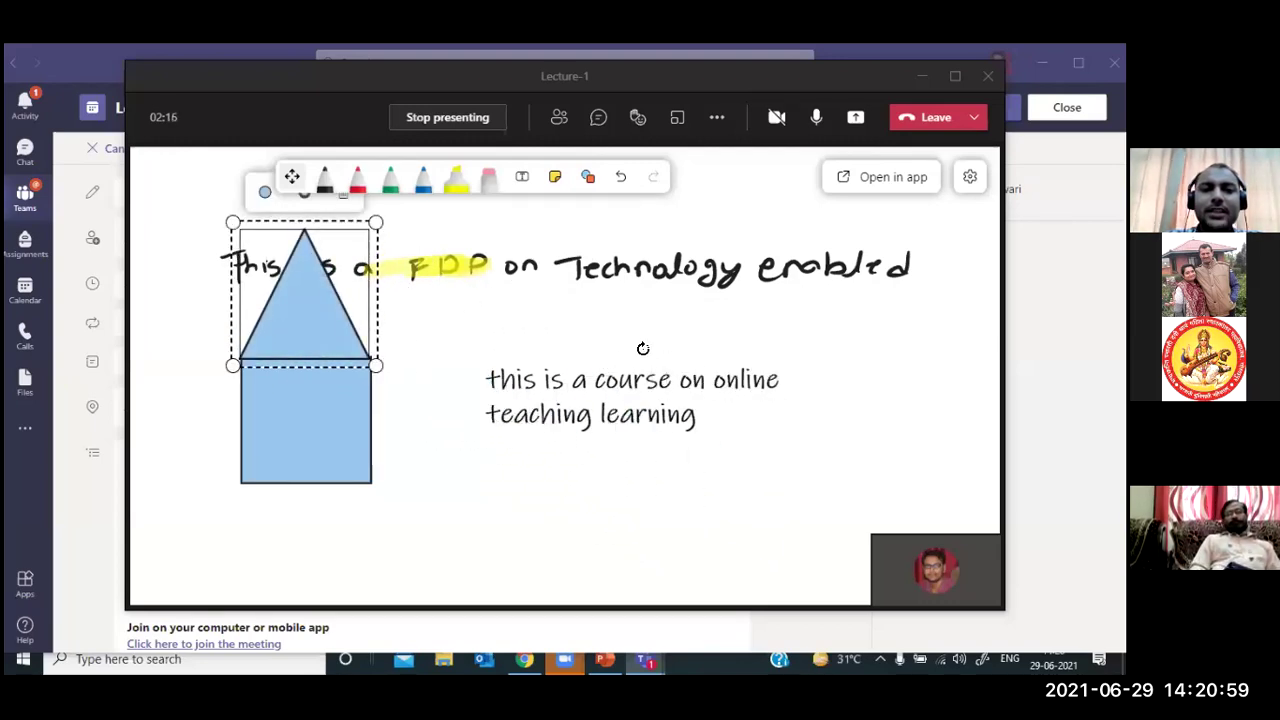
left_click_drag(233, 222, 288, 276)
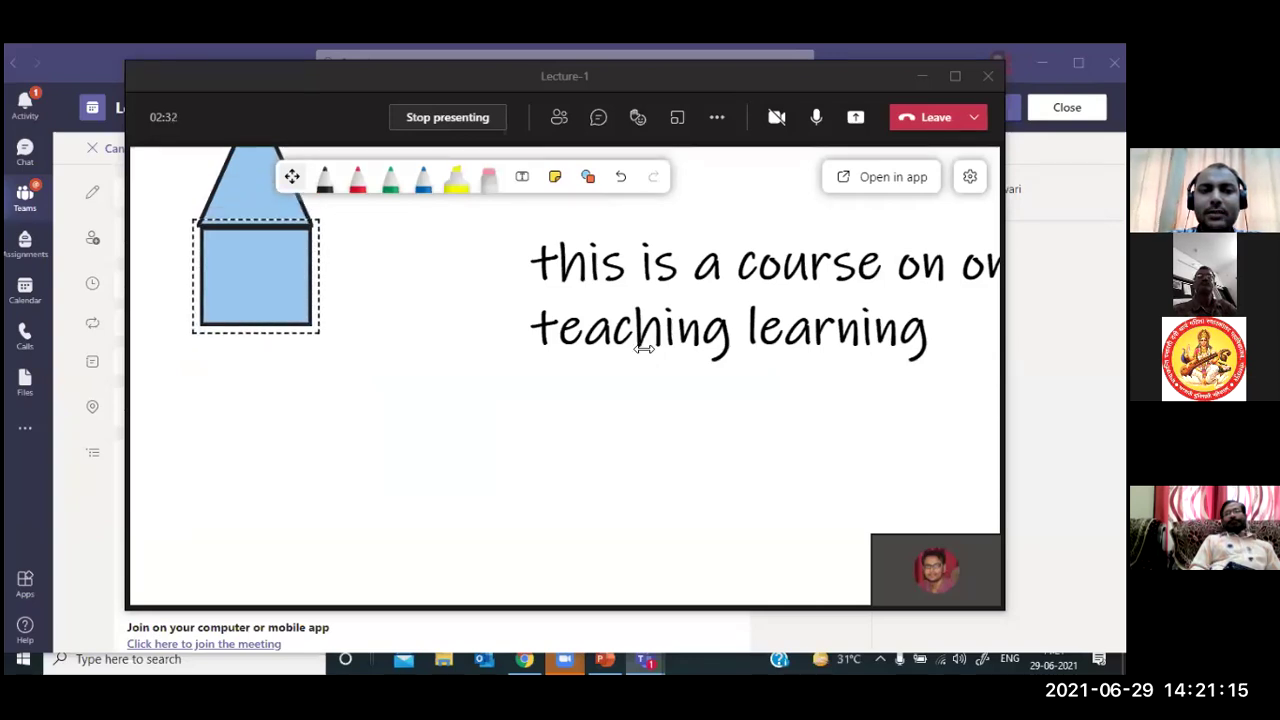
Insert another square in the blank whiteboard area beyond the handwritten line and shrink it to about half its width
scroll(643, 348, "up", 3)
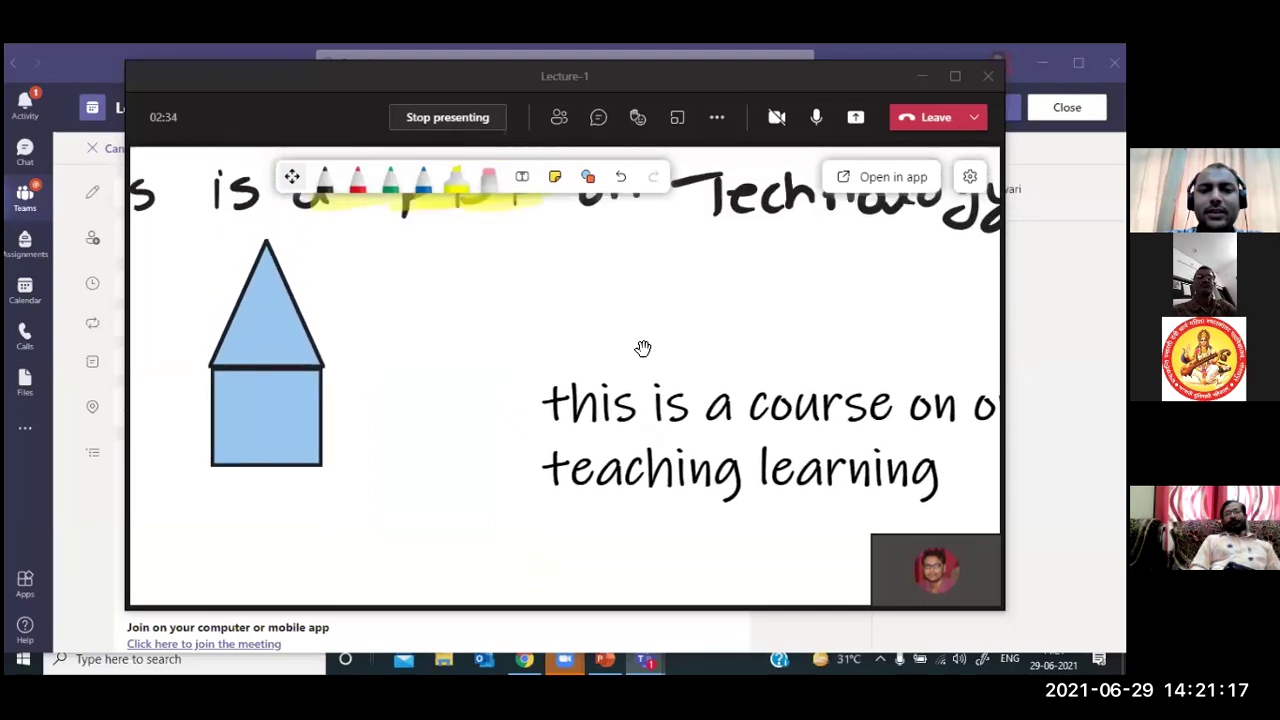
scroll(643, 348, "left", 5)
scroll(643, 348, "left", 4)
scroll(643, 348, "right", 3)
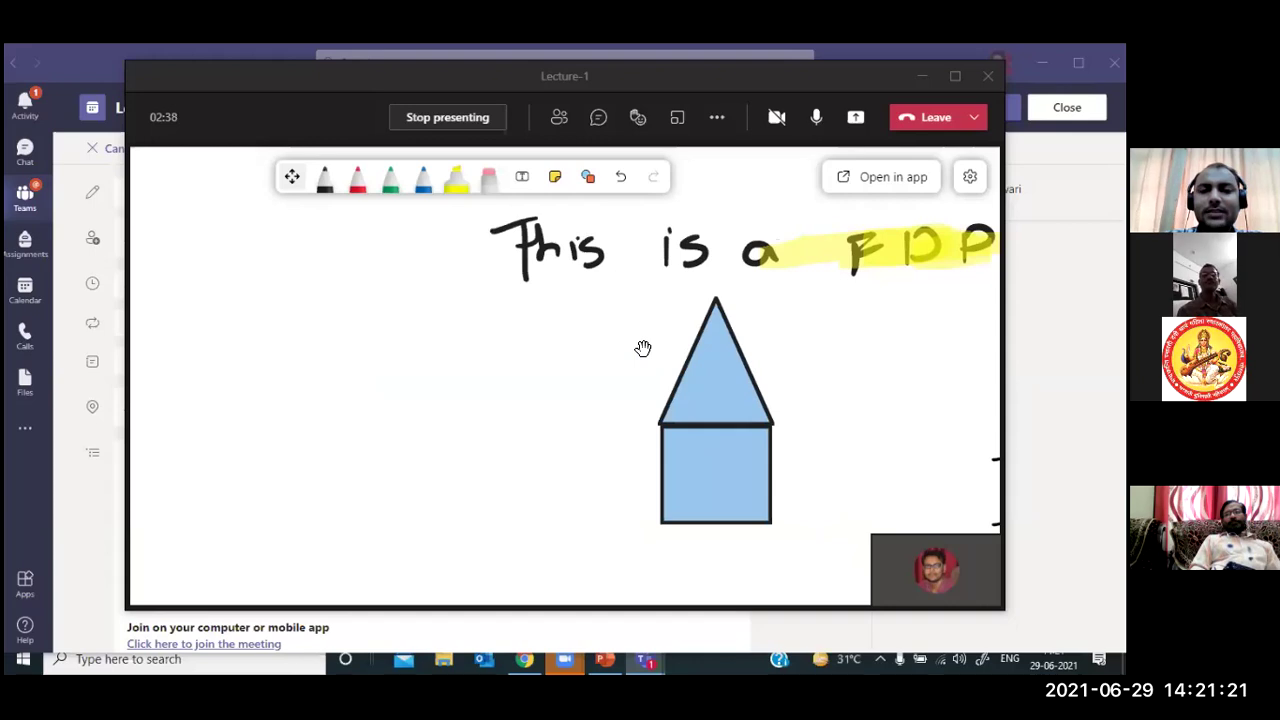
scroll(643, 348, "right", 5)
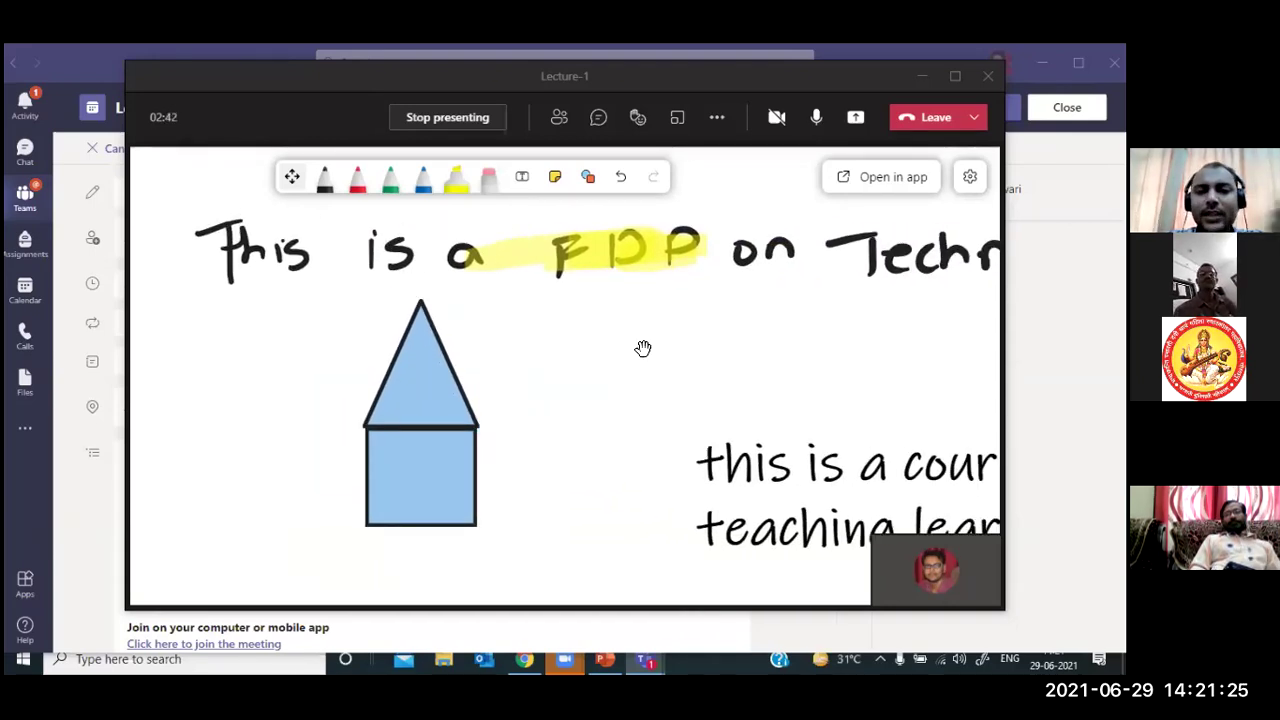
scroll(643, 348, "right", 5)
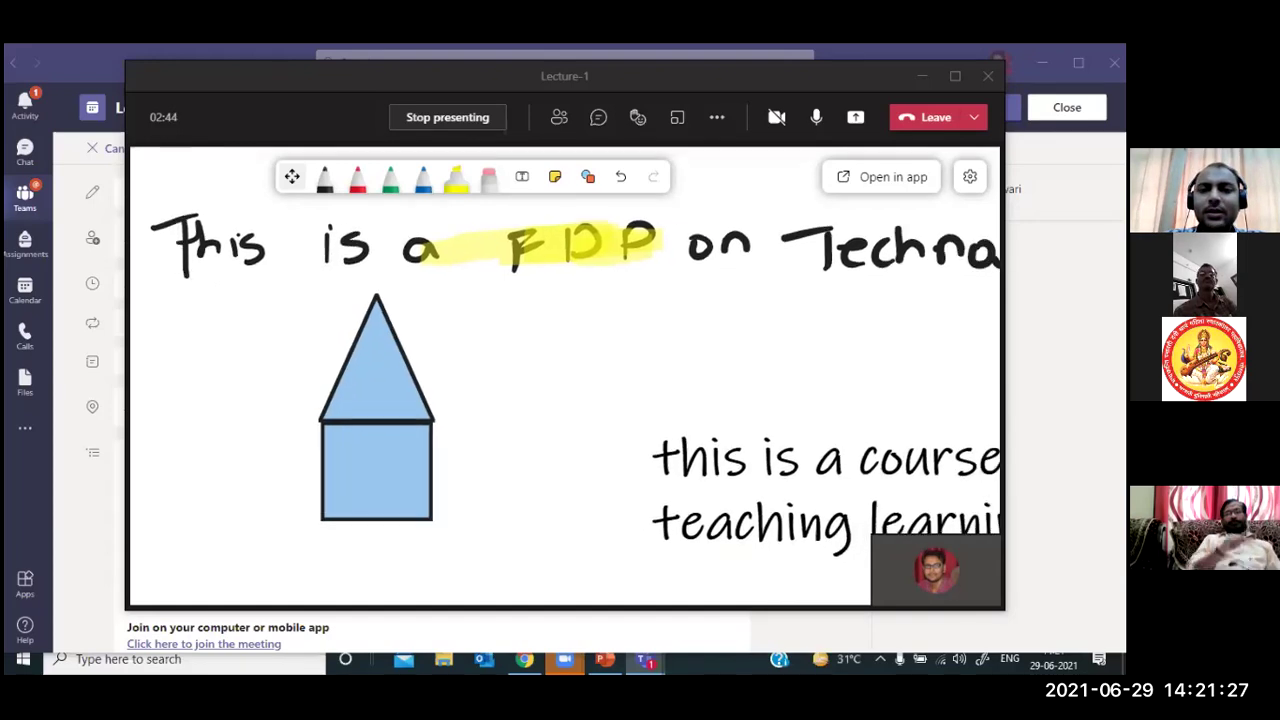
scroll(643, 348, "right", 15)
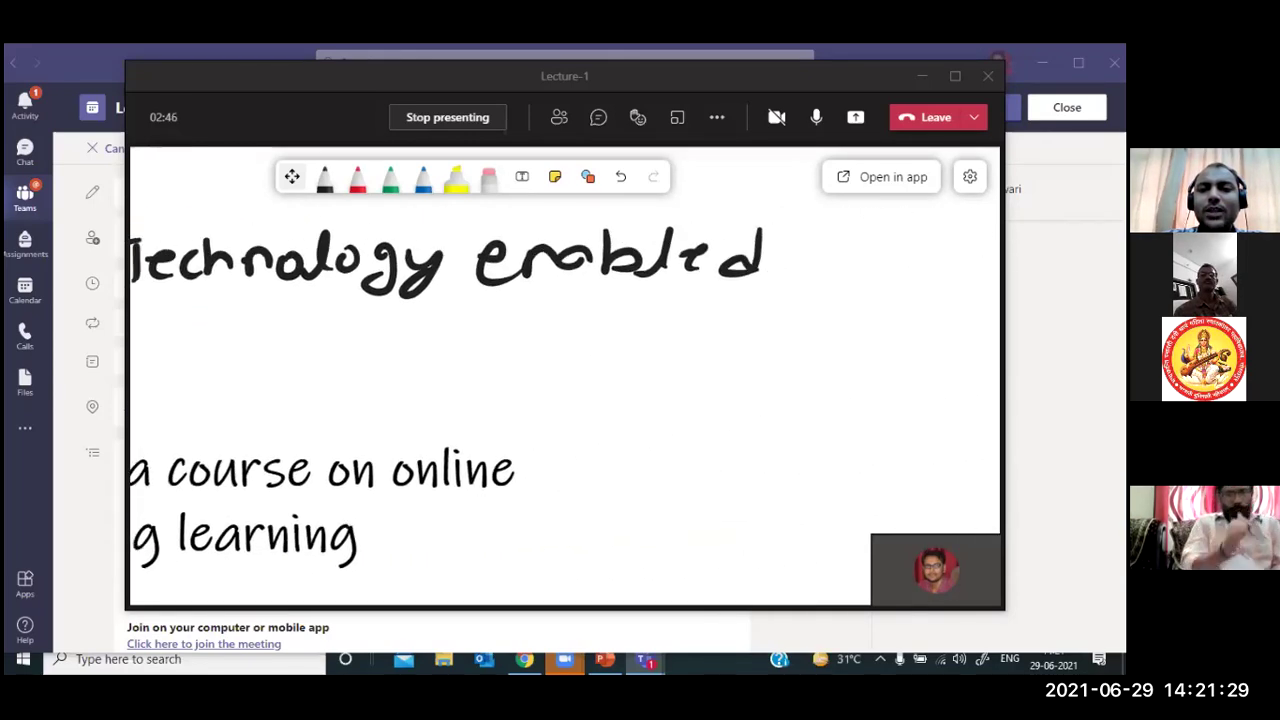
scroll(643, 348, "right", 5)
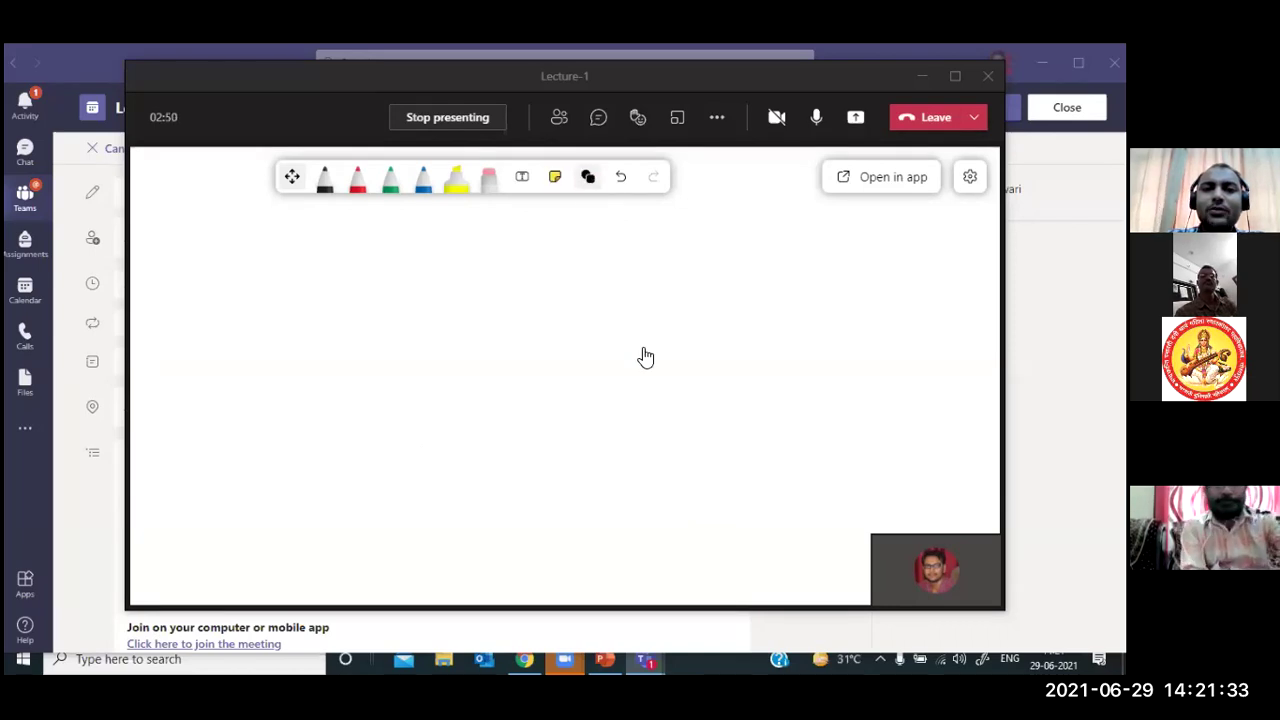
left_click(643, 348)
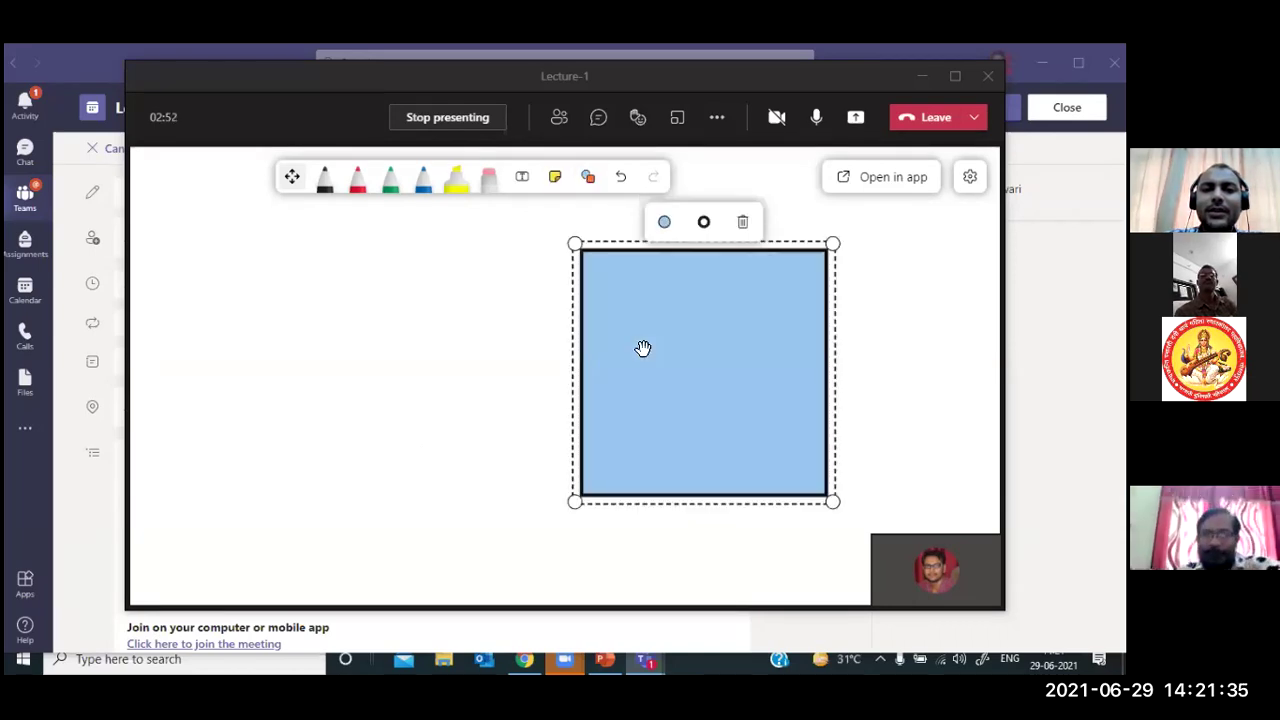
left_click_drag(574, 243, 696, 386)
Scribble a line ending in "Tis" with the red pen, write "Hindi" below it, and underline the scribble and "Hindi"
left_click(357, 176)
left_click_drag(311, 304, 358, 318)
mouse_move(390, 316)
left_mouse_down()
mouse_move(404, 330)
mouse_move(444, 316)
left_mouse_up()
mouse_move(480, 310)
left_mouse_down()
mouse_move(516, 326)
mouse_move(546, 314)
mouse_move(598, 322)
mouse_move(612, 290)
mouse_move(646, 316)
left_mouse_up()
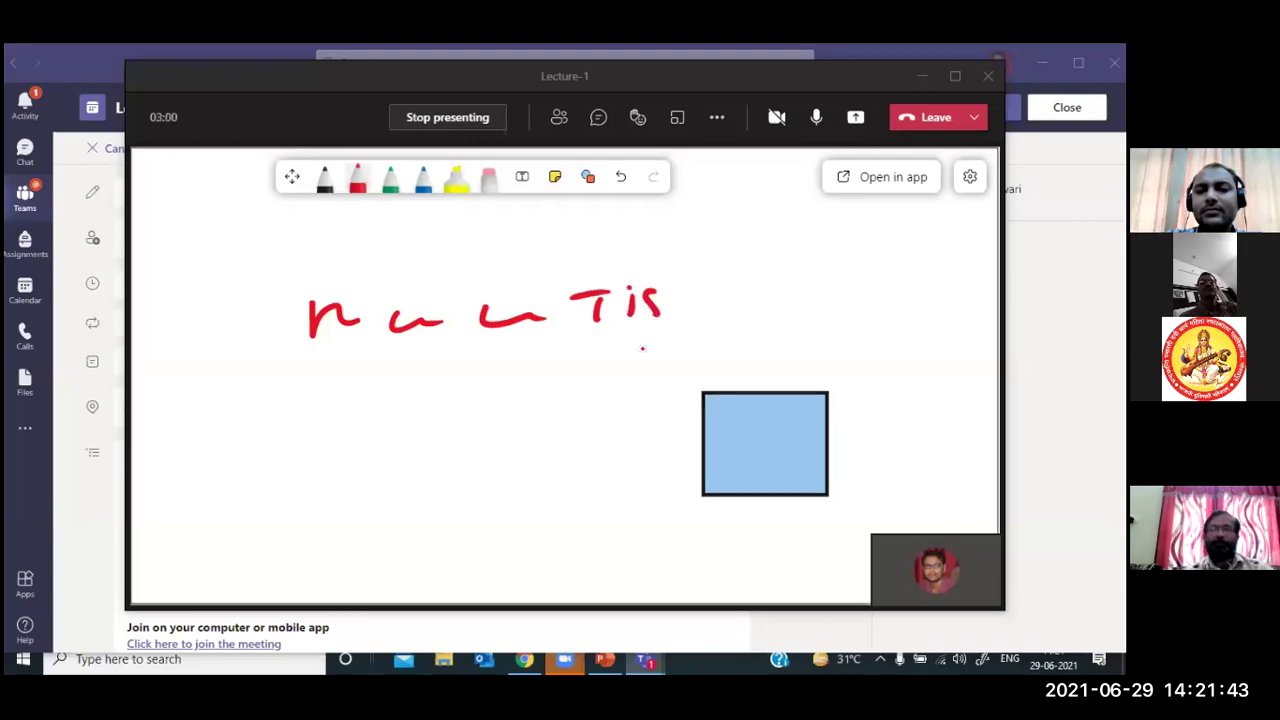
mouse_move(390, 406)
left_mouse_down()
mouse_move(392, 440)
mouse_move(506, 418)
left_mouse_up()
left_click_drag(396, 466, 544, 427)
left_click_drag(274, 365, 566, 328)
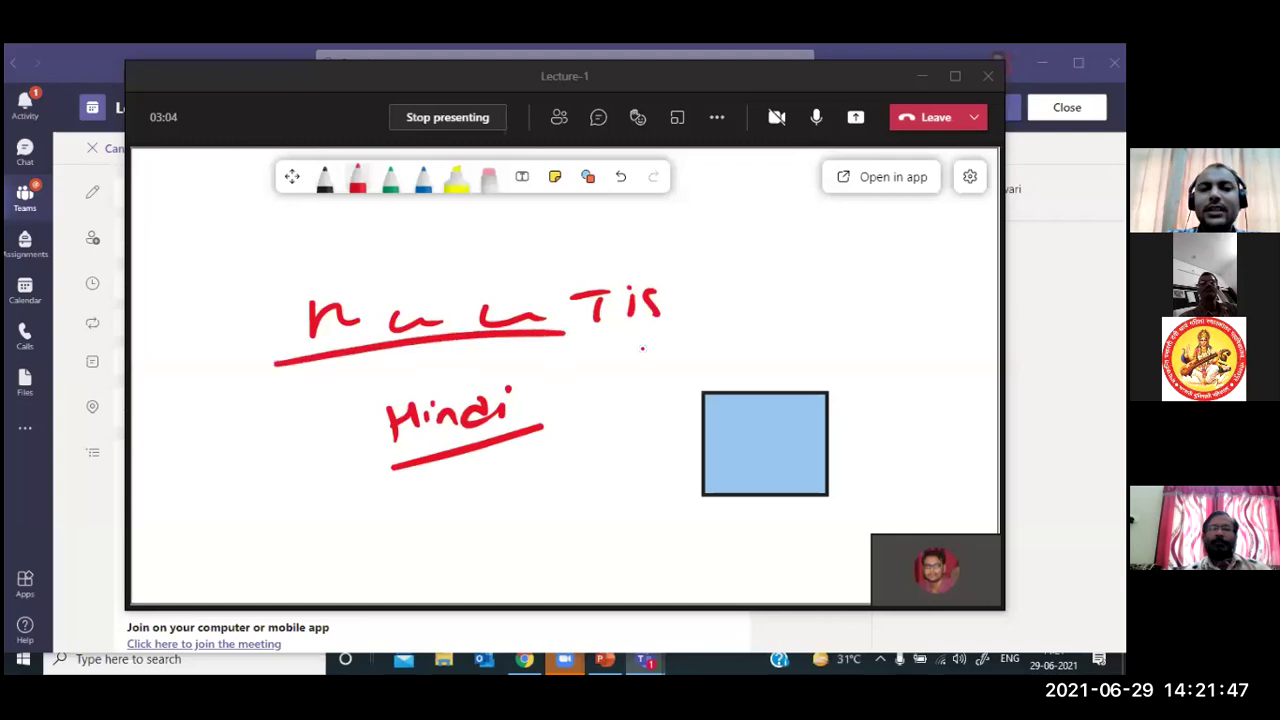
Handwrite "Hindi" with the green pen above the small square
mouse_move(766, 276)
left_mouse_down()
mouse_move(808, 296)
mouse_move(875, 285)
left_mouse_up()
left_click(876, 262)
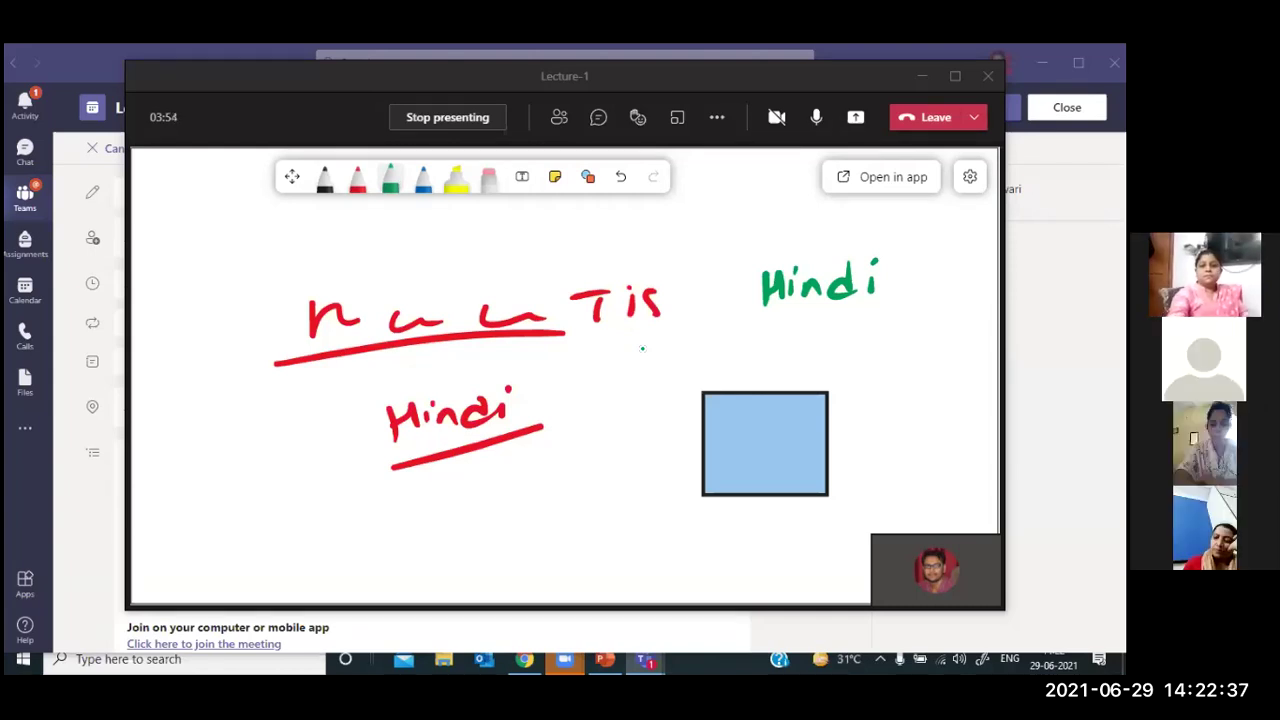
key("Escape")
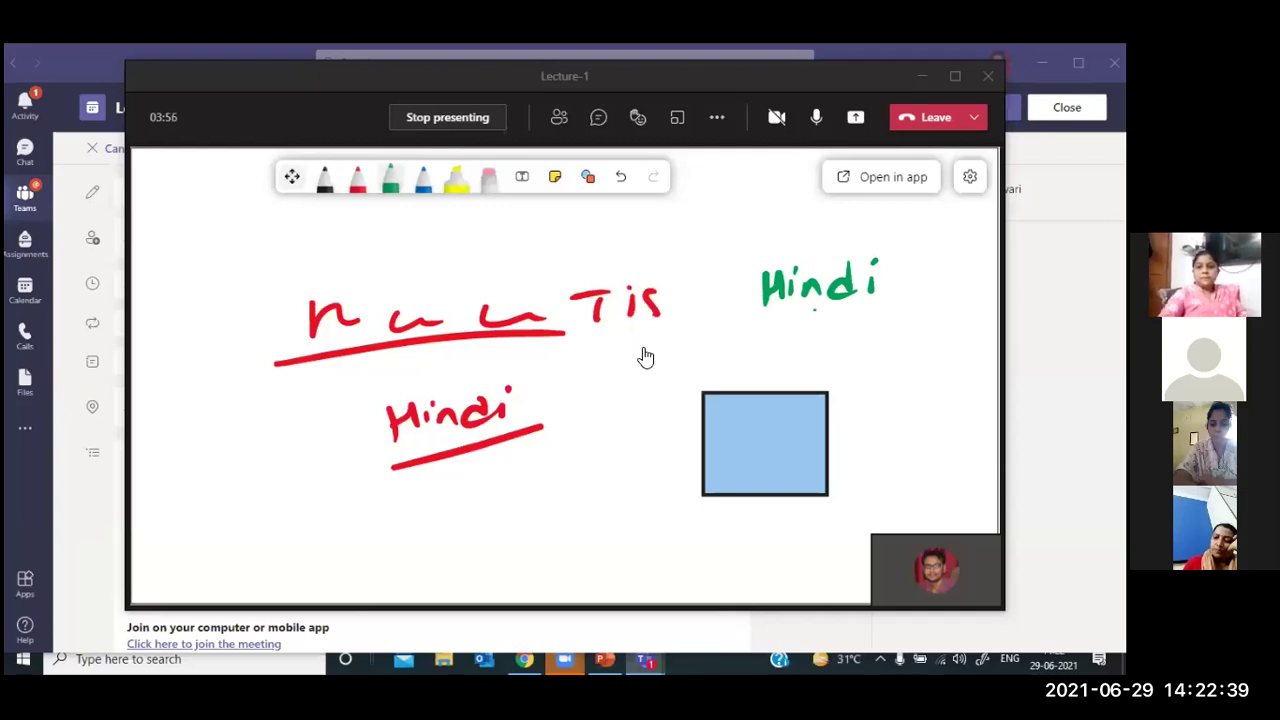
Handwrite a "1" and the heading "Prime number" with the black pen in a blank area beyond the green word
left_click_drag(643, 348, 20, 365)
left_click(324, 176)
mouse_move(297, 269)
left_mouse_down()
mouse_move(297, 302)
mouse_move(297, 269)
left_mouse_up()
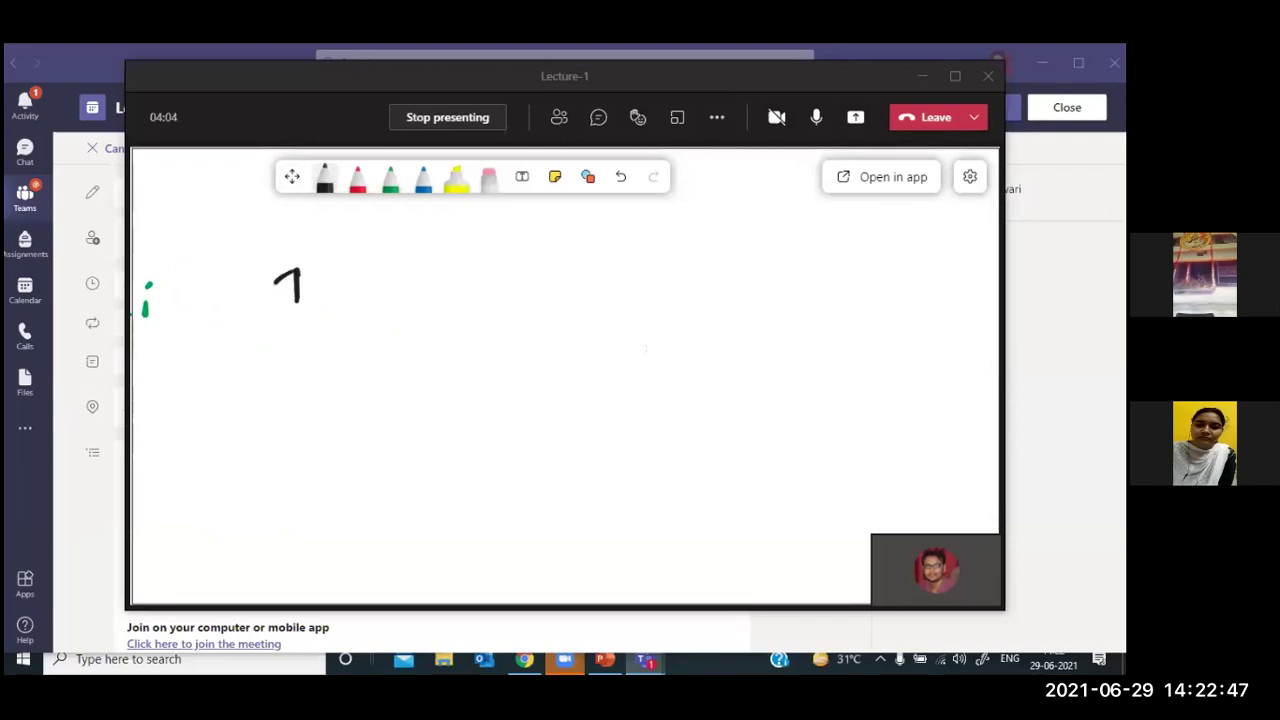
mouse_move(416, 264)
left_mouse_down()
mouse_move(415, 300)
mouse_move(418, 282)
left_mouse_up()
left_click_drag(433, 296, 524, 284)
mouse_move(552, 268)
left_mouse_down()
mouse_move(556, 280)
mouse_move(597, 262)
mouse_move(700, 262)
left_mouse_up()
mouse_move(704, 262)
left_mouse_down()
mouse_move(716, 276)
mouse_move(738, 258)
left_mouse_up()
Draw three arrows and two dashes below the heading, bracket them with a curly brace, and write an underlined "Solution" beside it
left_click_drag(369, 335, 513, 316)
mouse_move(373, 370)
left_mouse_down()
mouse_move(422, 365)
mouse_move(405, 376)
mouse_move(511, 350)
left_mouse_up()
mouse_move(368, 413)
left_mouse_down()
mouse_move(416, 405)
mouse_move(403, 418)
left_mouse_up()
left_click_drag(547, 310, 540, 431)
mouse_move(590, 376)
left_mouse_down()
mouse_move(651, 375)
mouse_move(682, 358)
left_mouse_up()
mouse_move(708, 338)
left_mouse_down()
mouse_move(706, 372)
mouse_move(762, 374)
left_mouse_up()
mouse_move(748, 350)
left_mouse_down()
mouse_move(784, 346)
mouse_move(806, 366)
mouse_move(836, 358)
left_mouse_up()
left_click_drag(838, 356, 862, 346)
left_click_drag(620, 410, 842, 382)
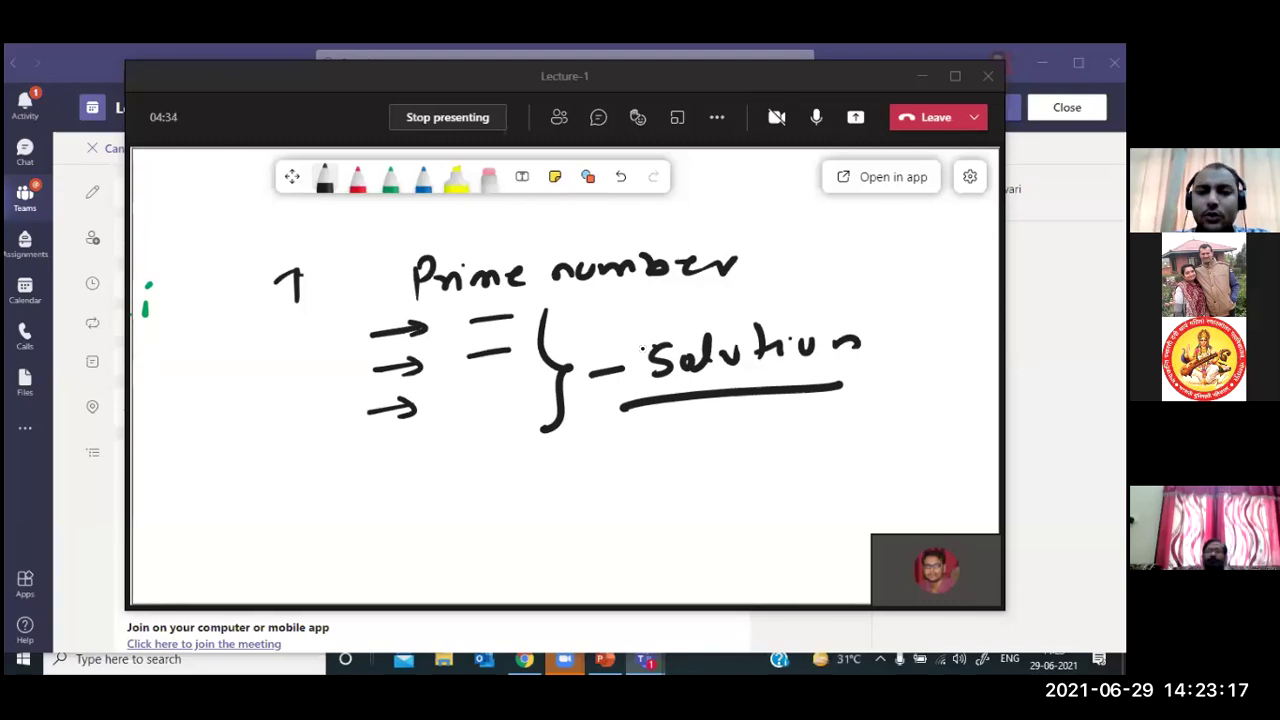
Handwrite "Mouse → Pen tab" below "Solution", underline and box "Pen tab", and draw a tick mark below the curly brace
mouse_move(503, 508)
left_mouse_down()
mouse_move(568, 512)
mouse_move(676, 490)
mouse_move(664, 500)
mouse_move(708, 502)
mouse_move(712, 478)
mouse_move(836, 466)
left_mouse_up()
left_click(723, 481)
mouse_move(842, 442)
left_mouse_down()
mouse_move(846, 474)
mouse_move(874, 456)
left_mouse_up()
left_click_drag(706, 520, 886, 480)
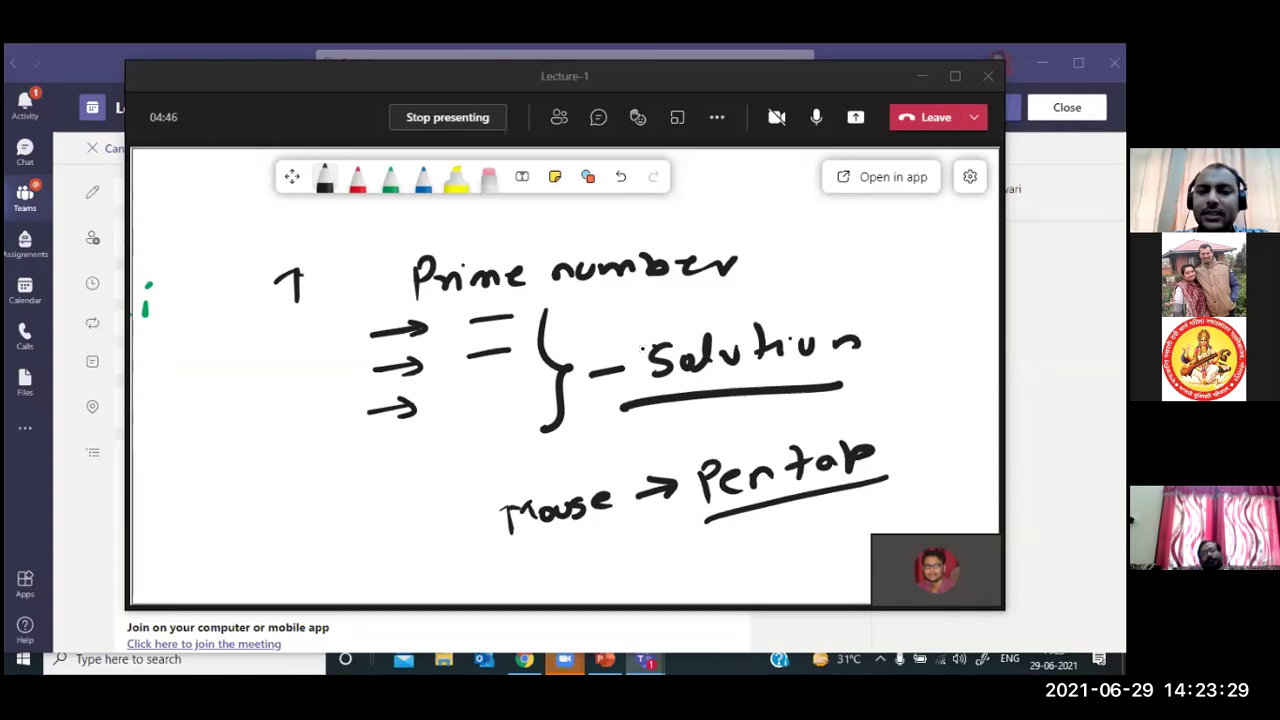
mouse_move(680, 452)
left_mouse_down()
mouse_move(890, 408)
mouse_move(902, 486)
left_mouse_up()
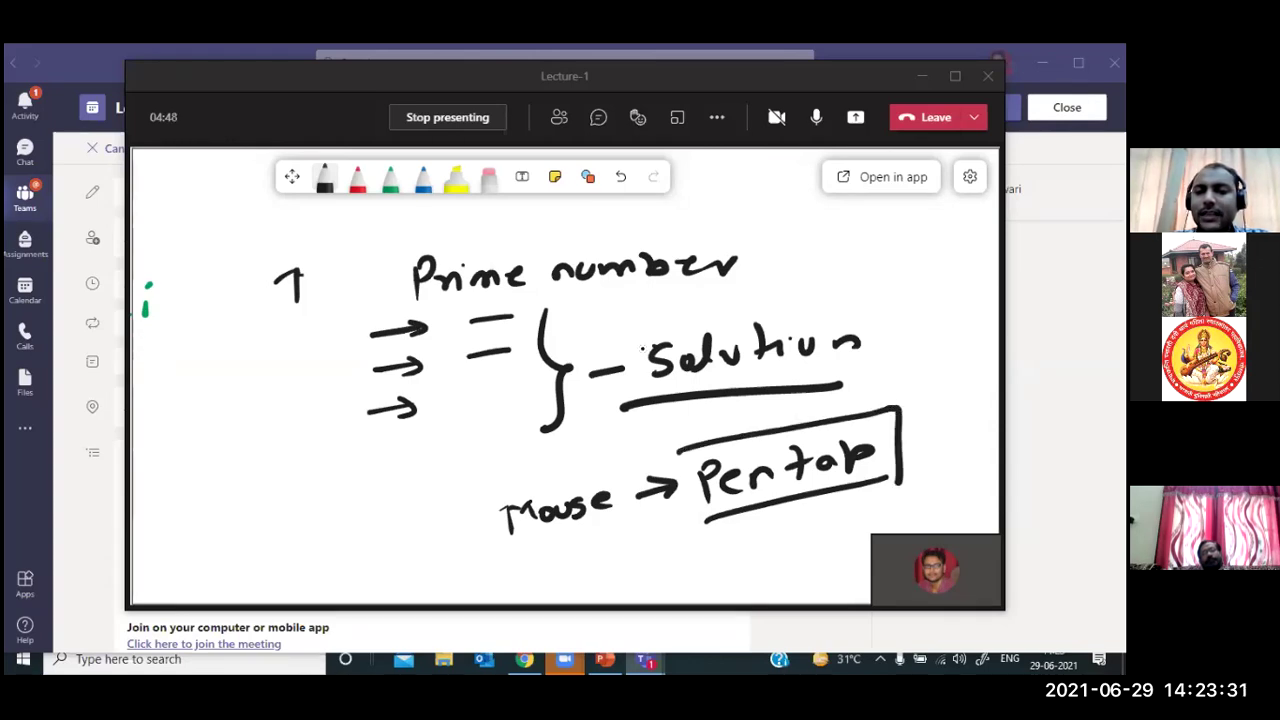
left_click_drag(680, 454, 818, 508)
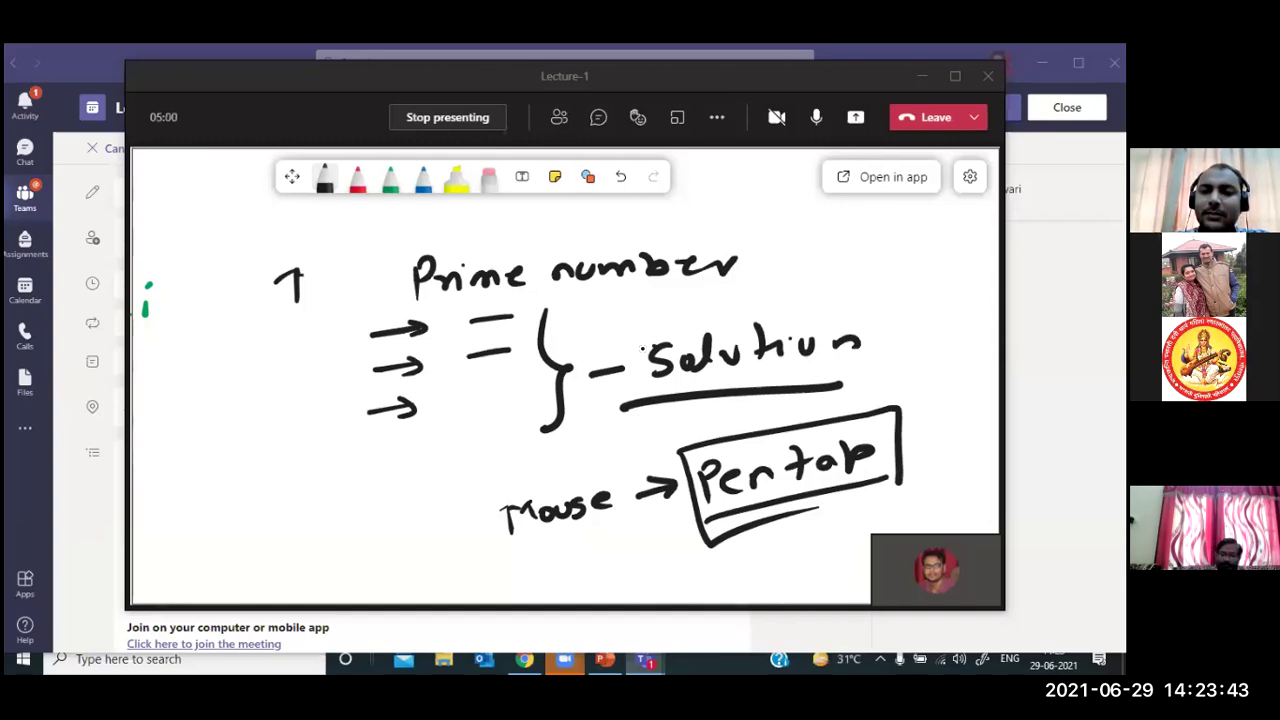
left_click_drag(447, 455, 542, 428)
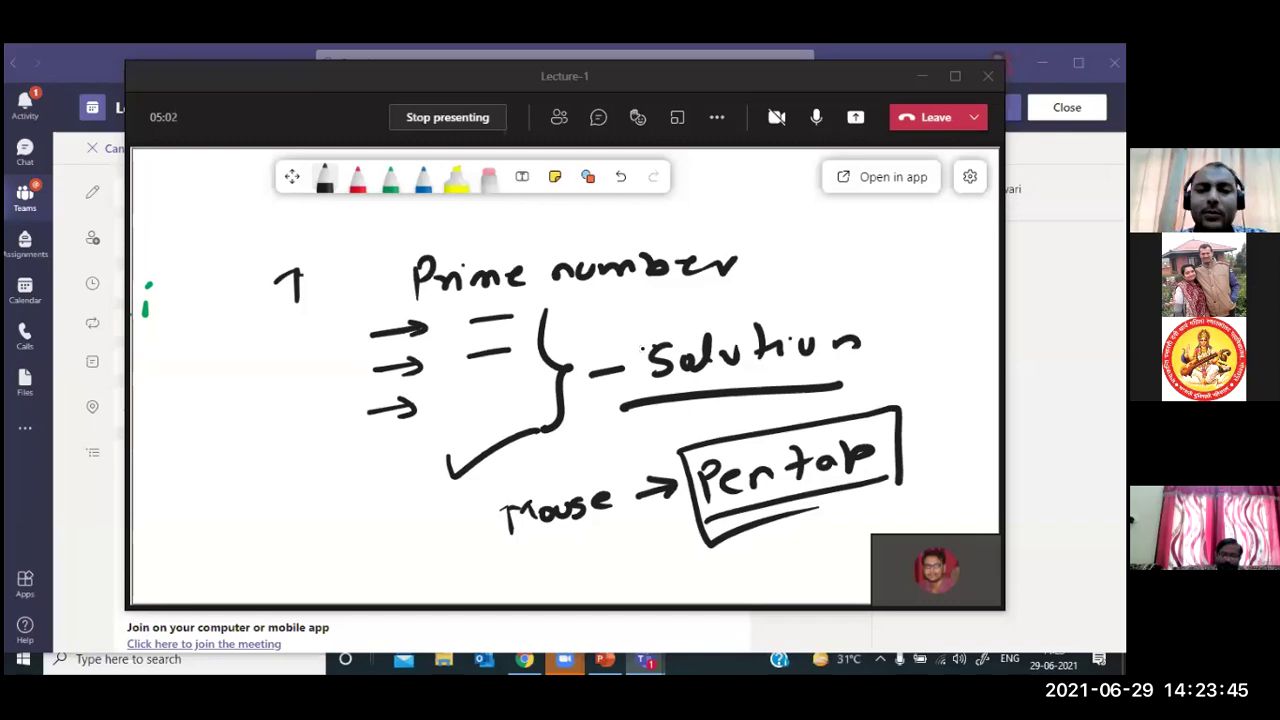
Stop presenting the whiteboard and end the Lecture-1 meeting for everyone
left_click(474, 124)
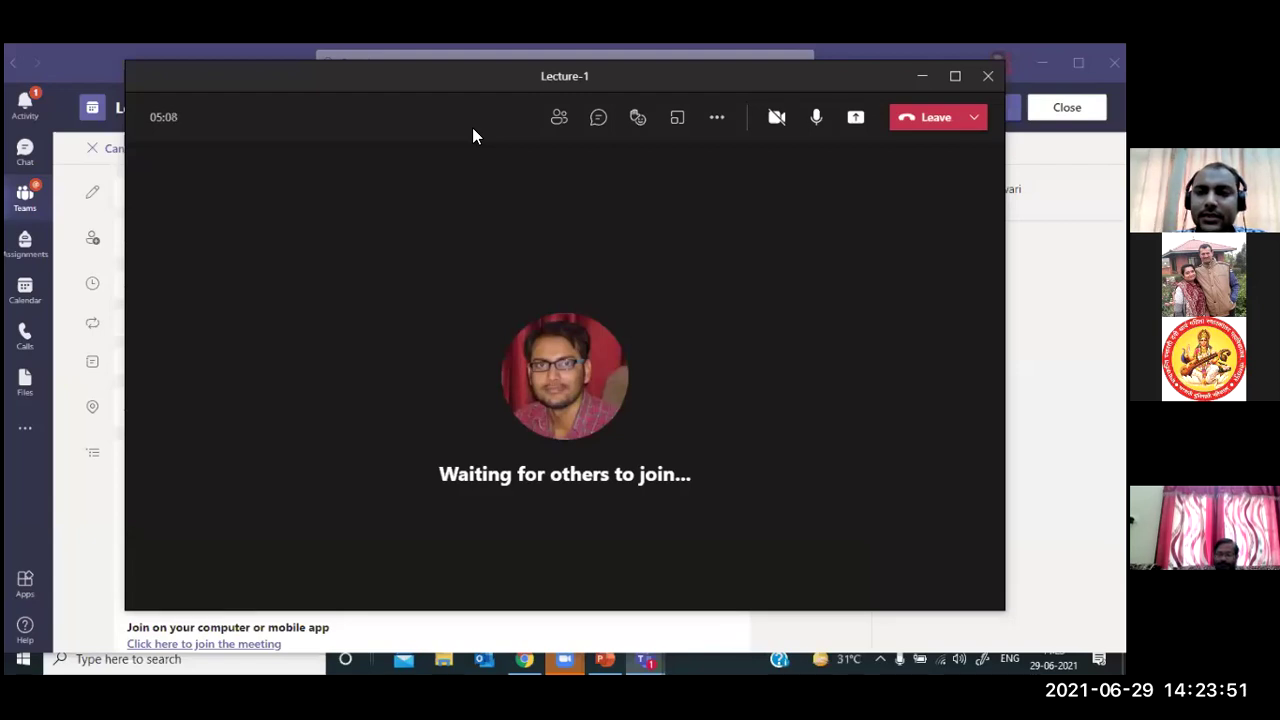
left_click(973, 117)
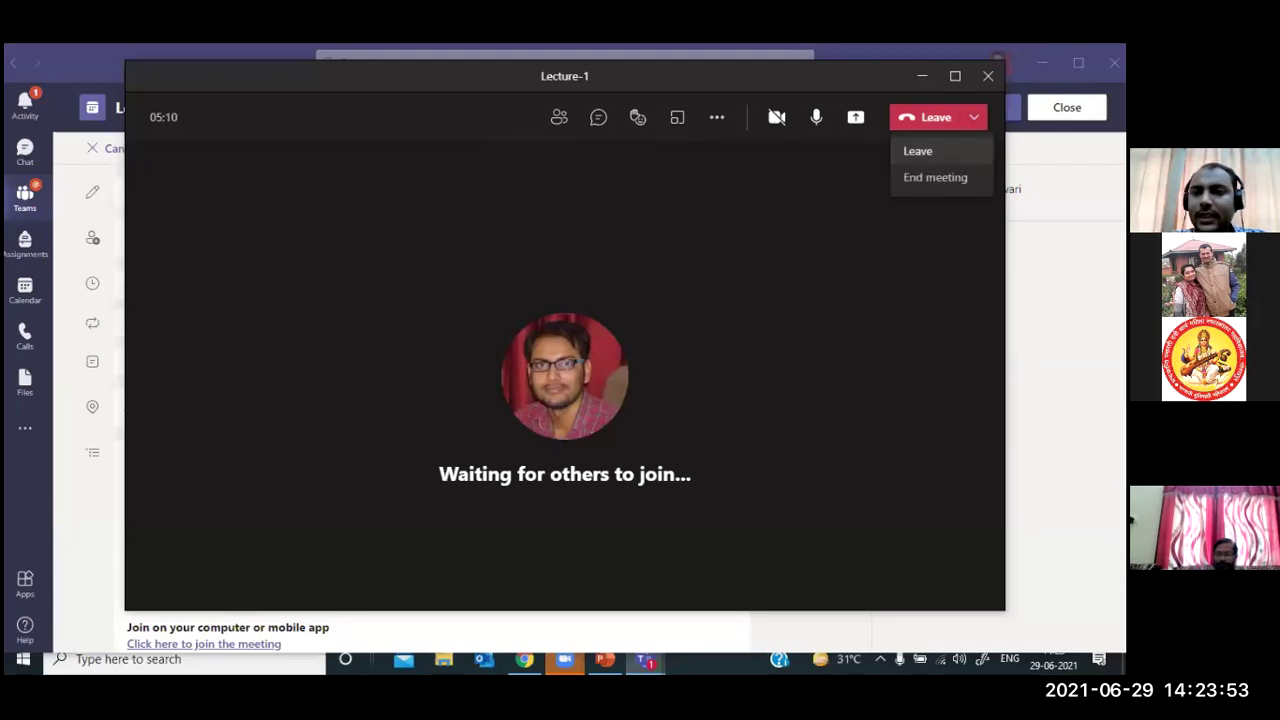
left_click(913, 184)
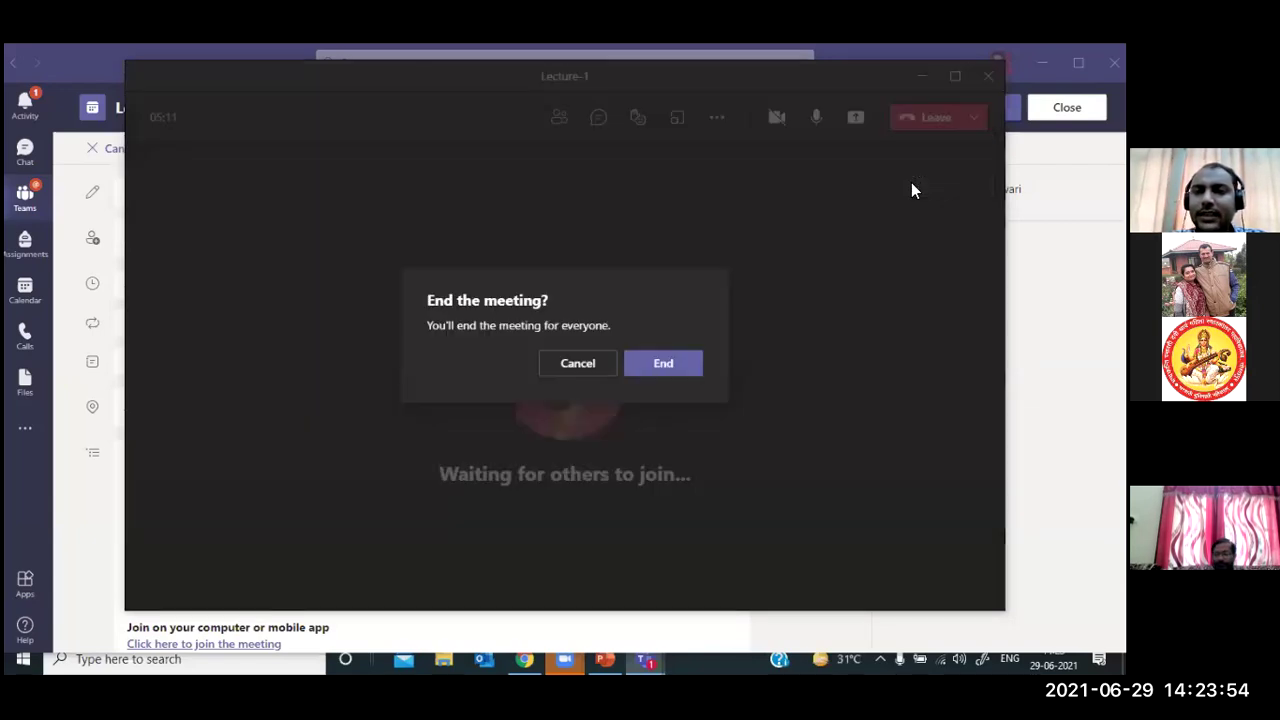
left_click(682, 362)
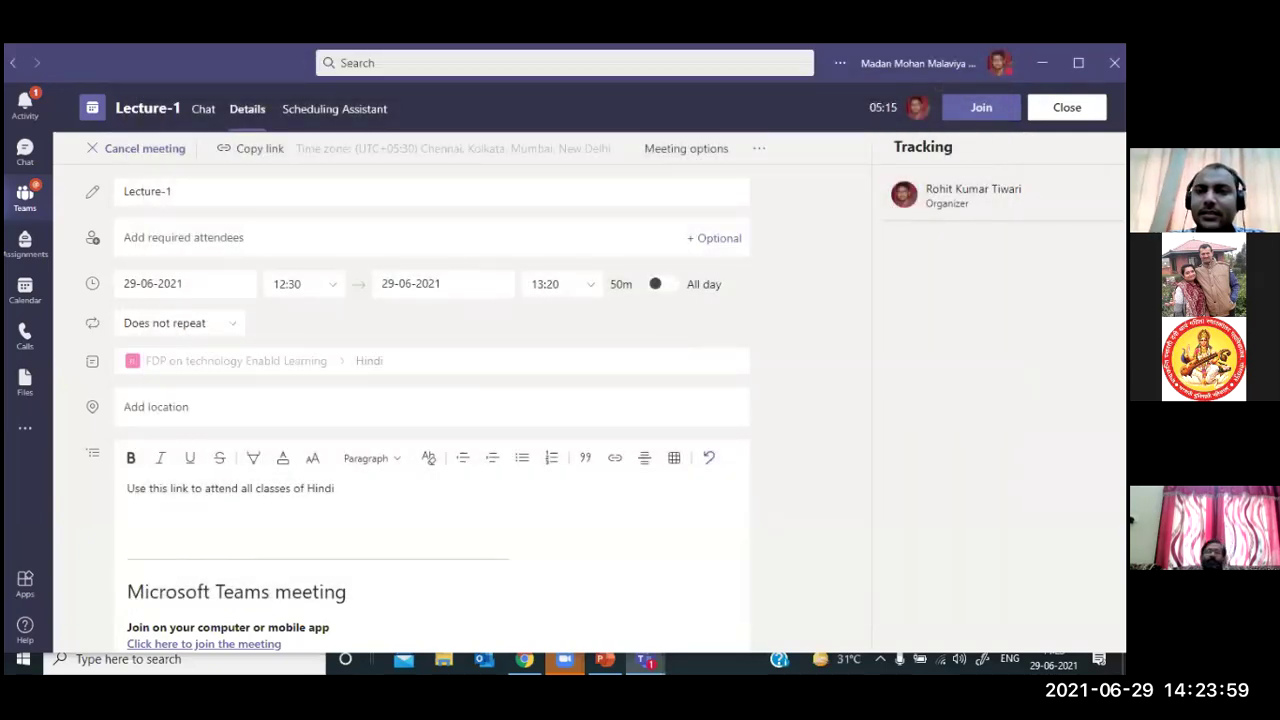
Close the Lecture-1 details and get started with Assignments in the team's General channel
left_click(1067, 107)
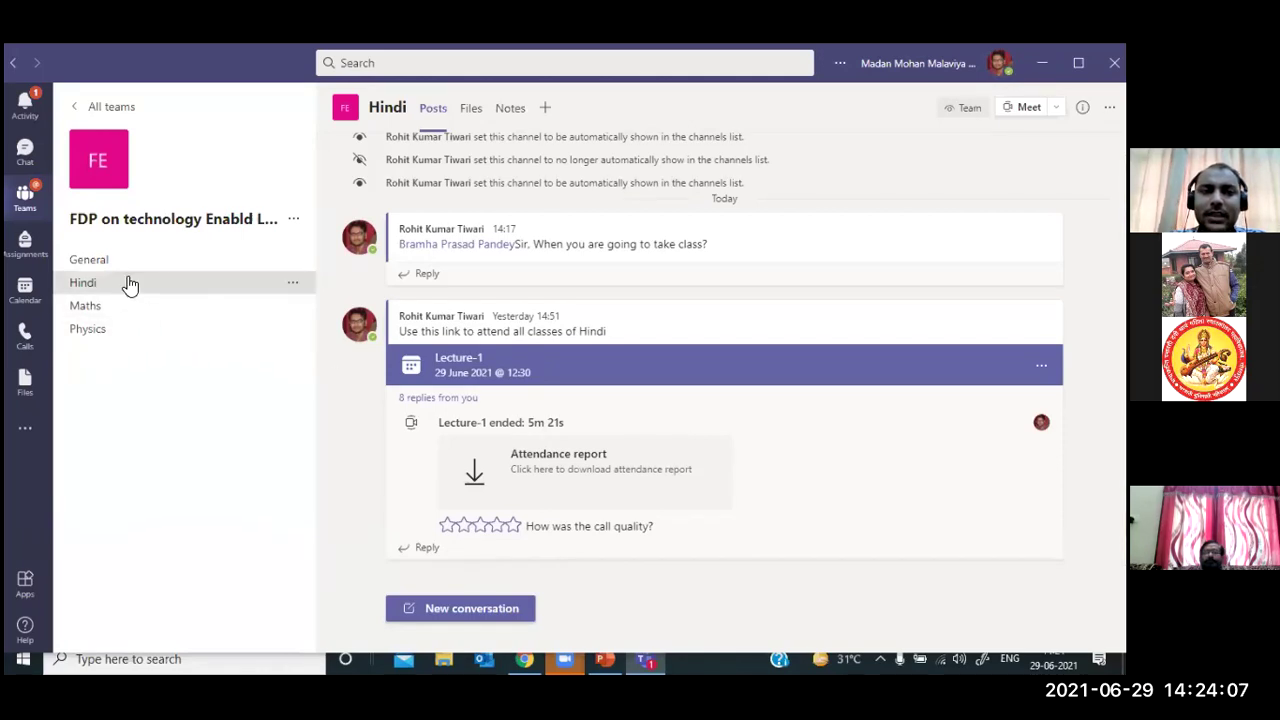
left_click(175, 263)
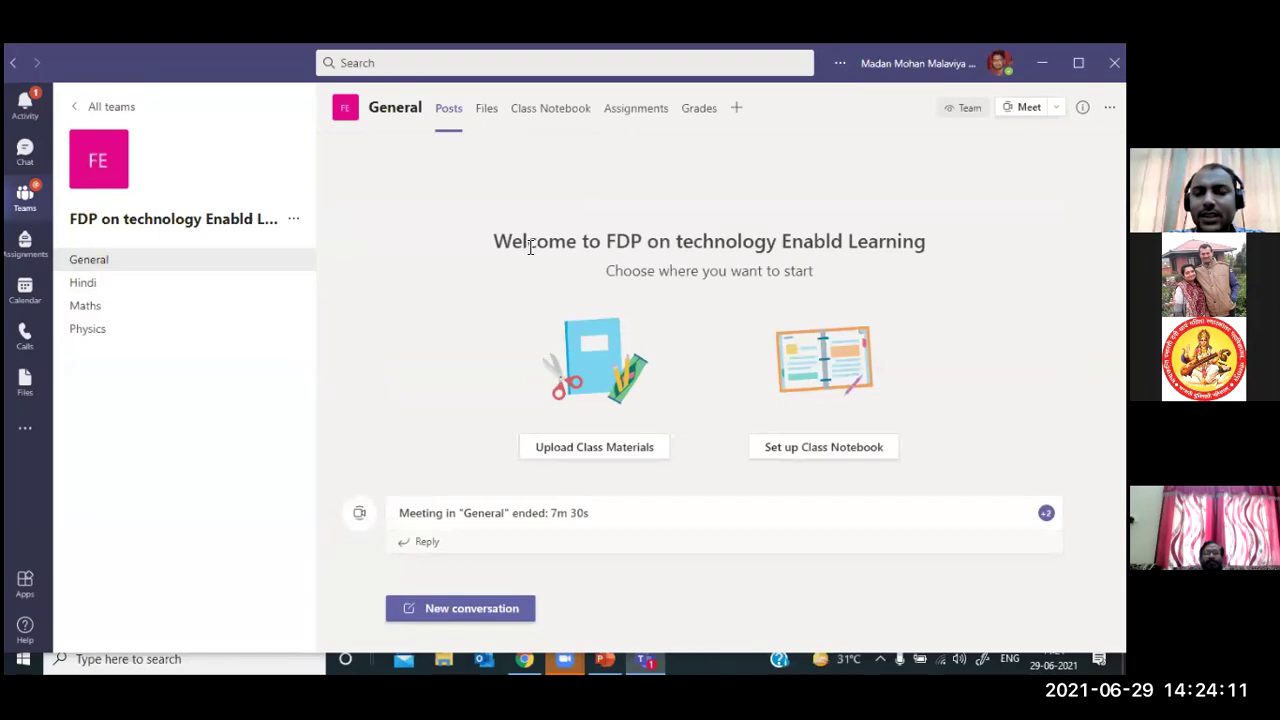
left_click(656, 124)
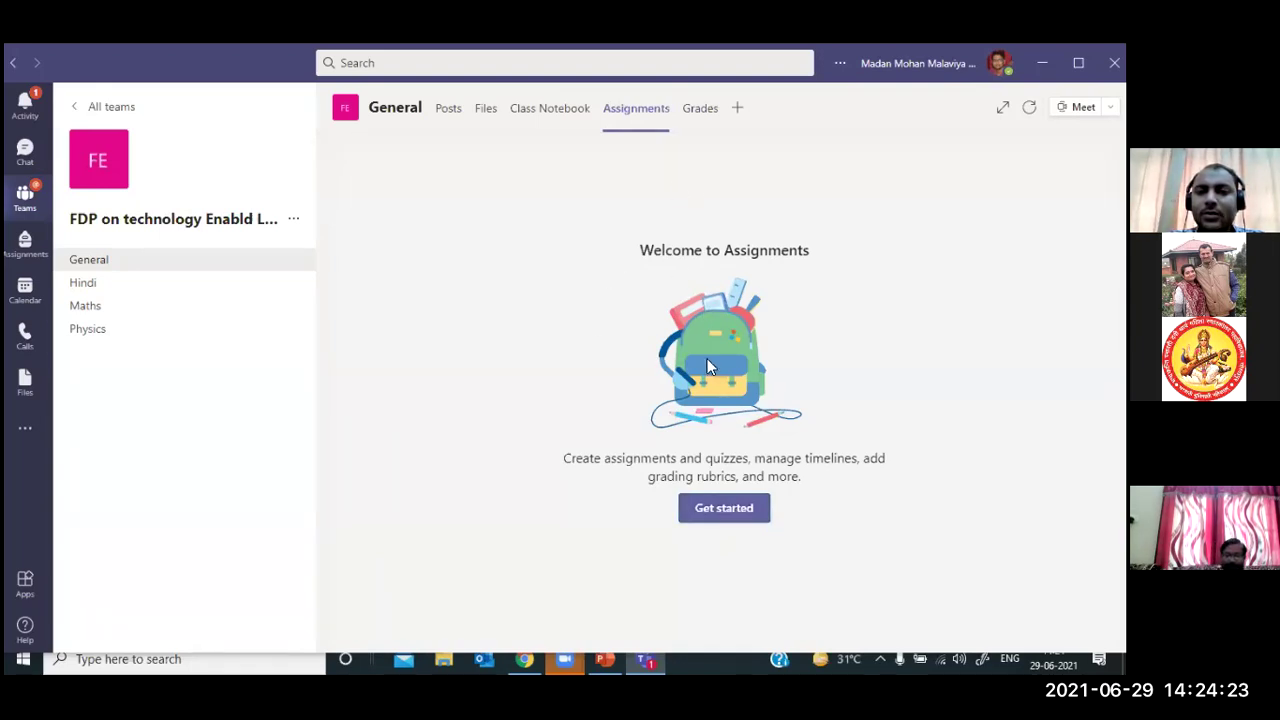
left_click(757, 529)
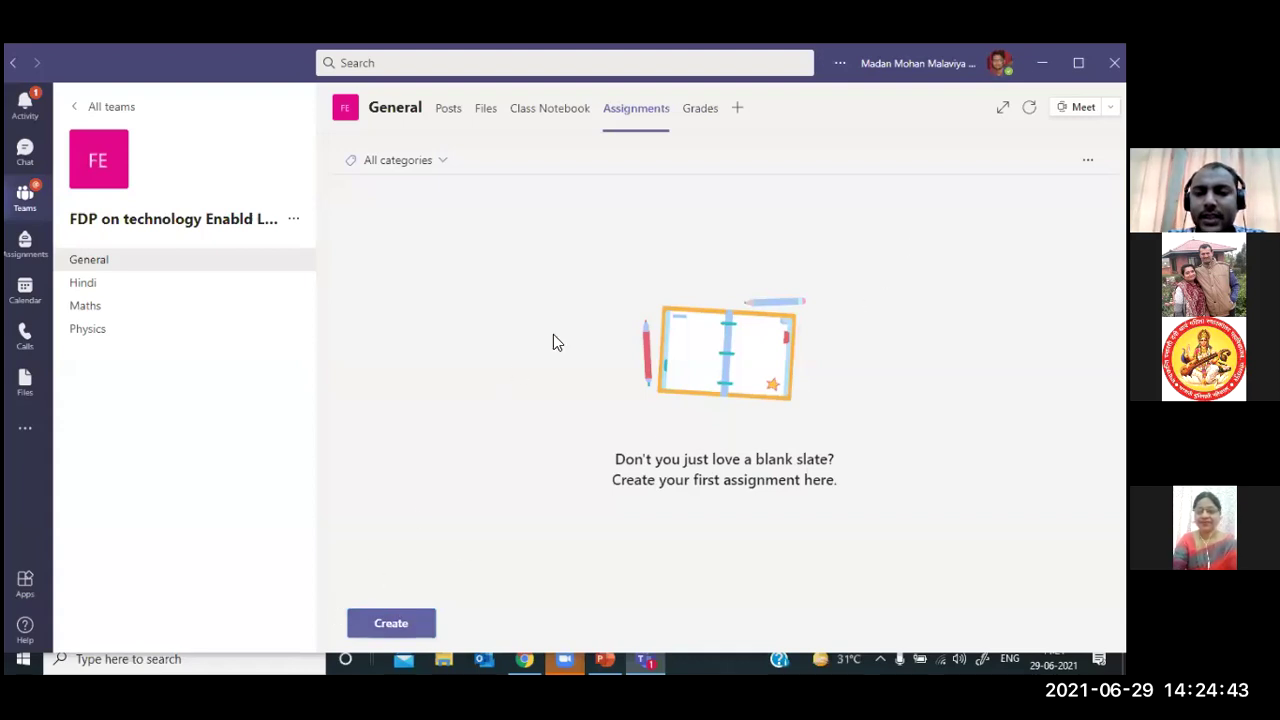
Create a new assignment with the title "Hindi Assignment-1"
left_click(396, 625)
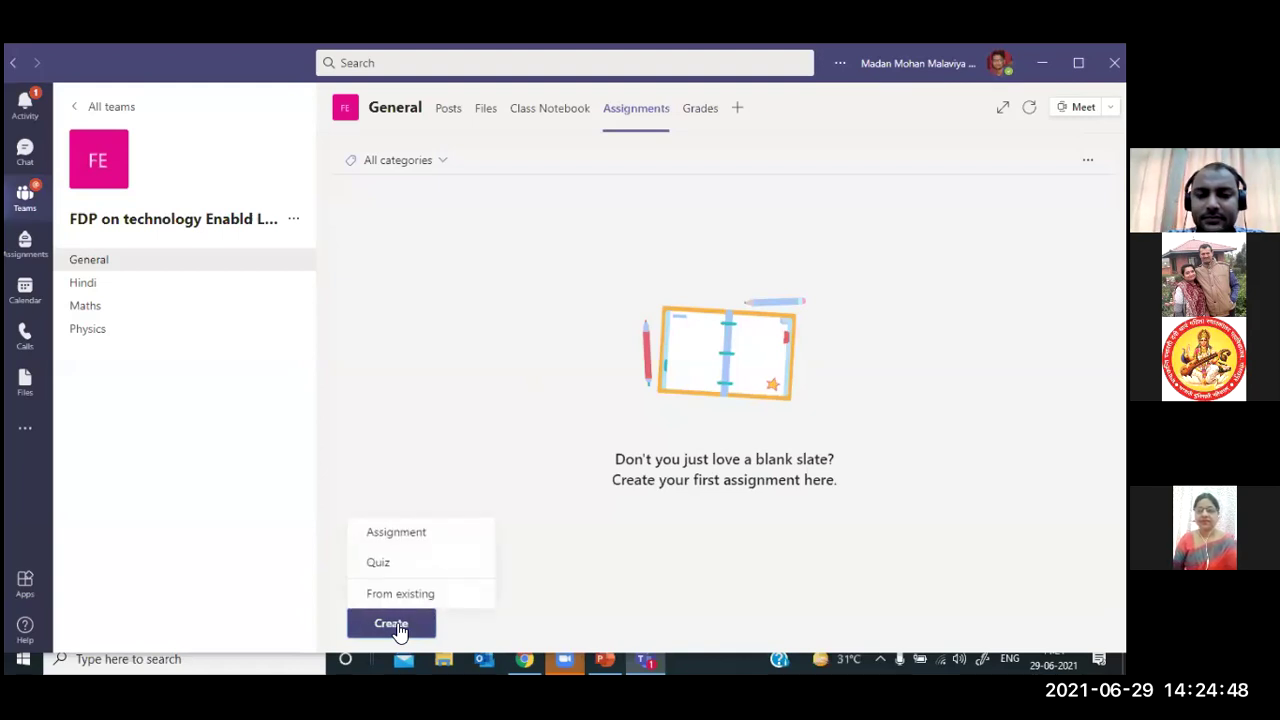
left_click(448, 546)
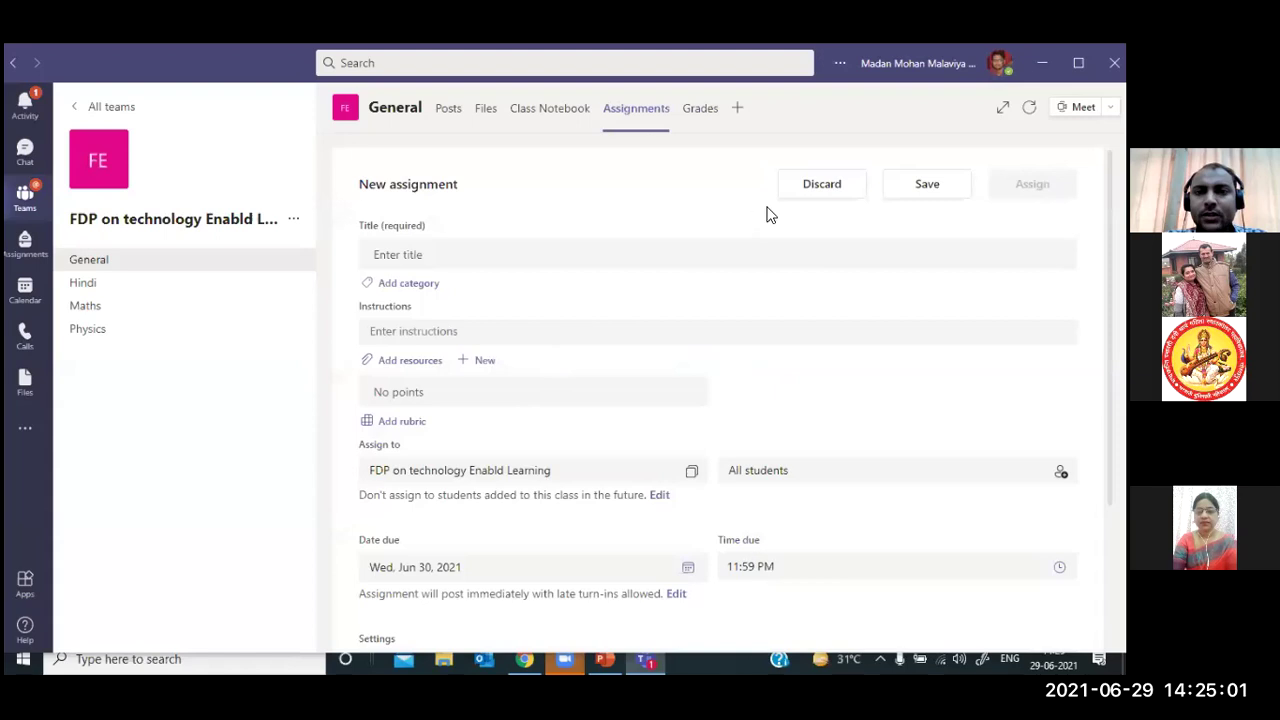
left_click(432, 258)
type("H")
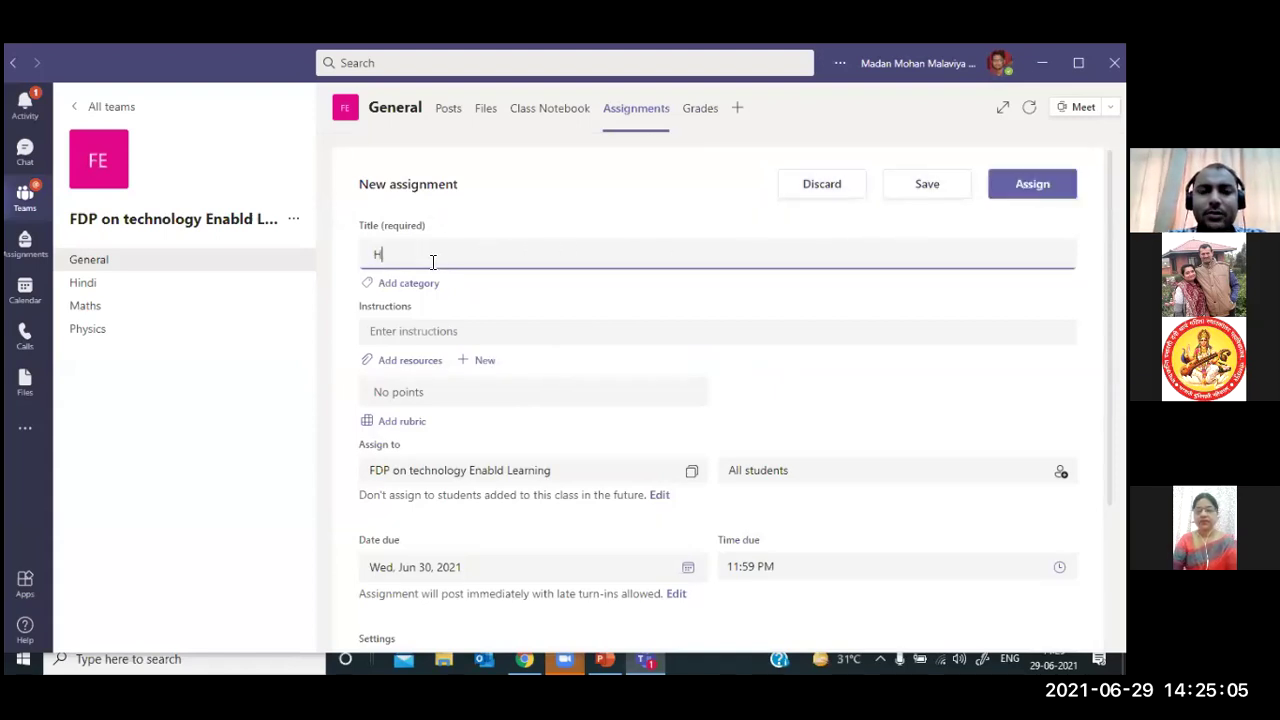
type("indi ")
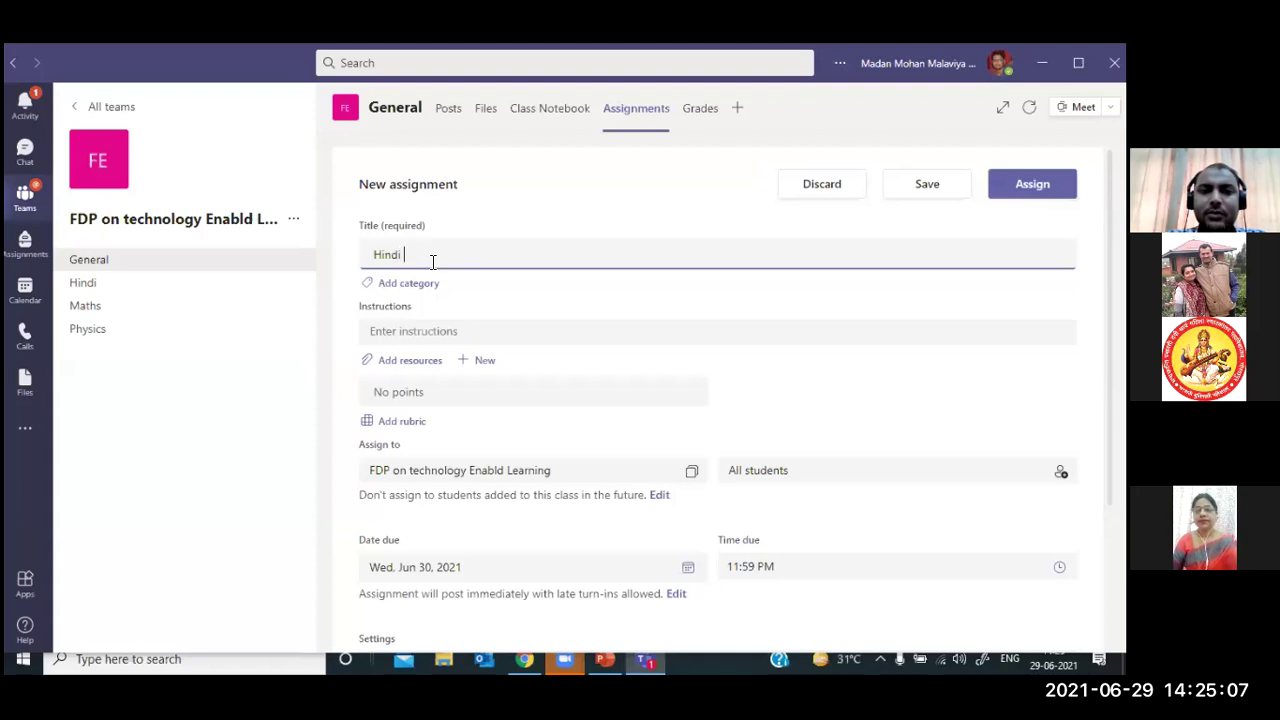
type("Assignment-1")
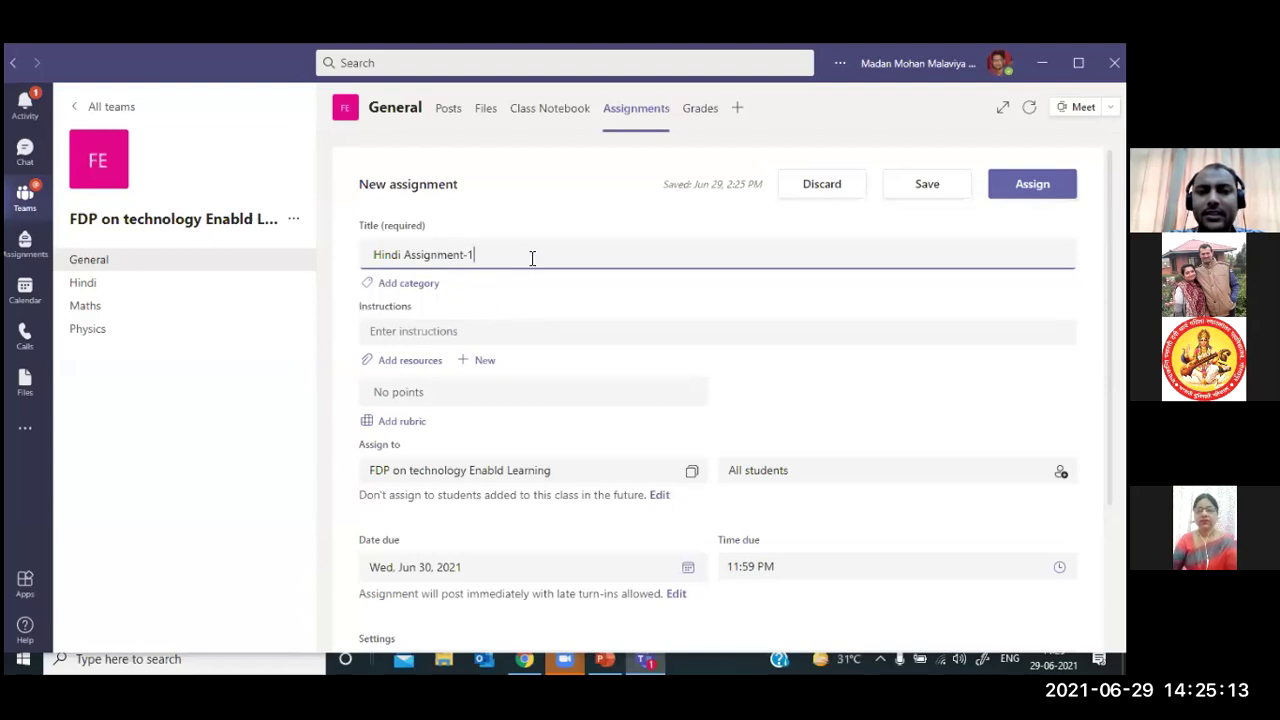
Enter "Attemp All questions" as the assignment's instructions
left_click(483, 329)
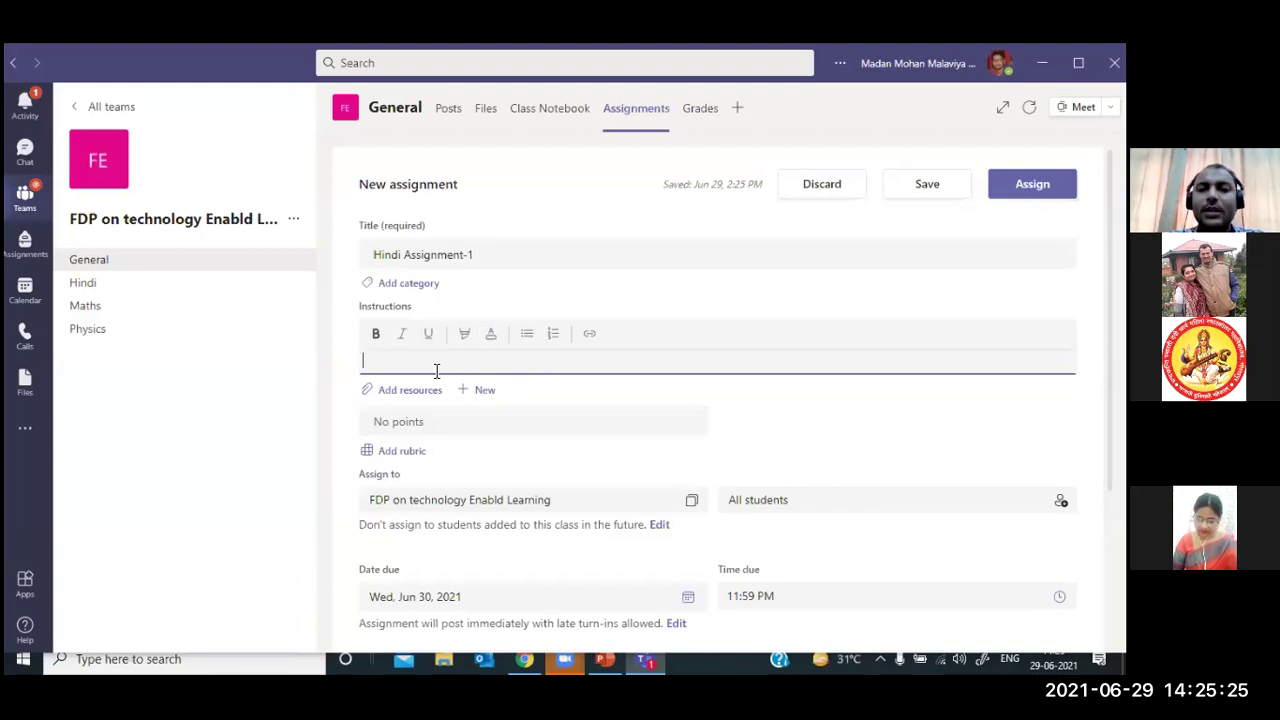
type("tten")
key("BackSpace")
type("mp ")
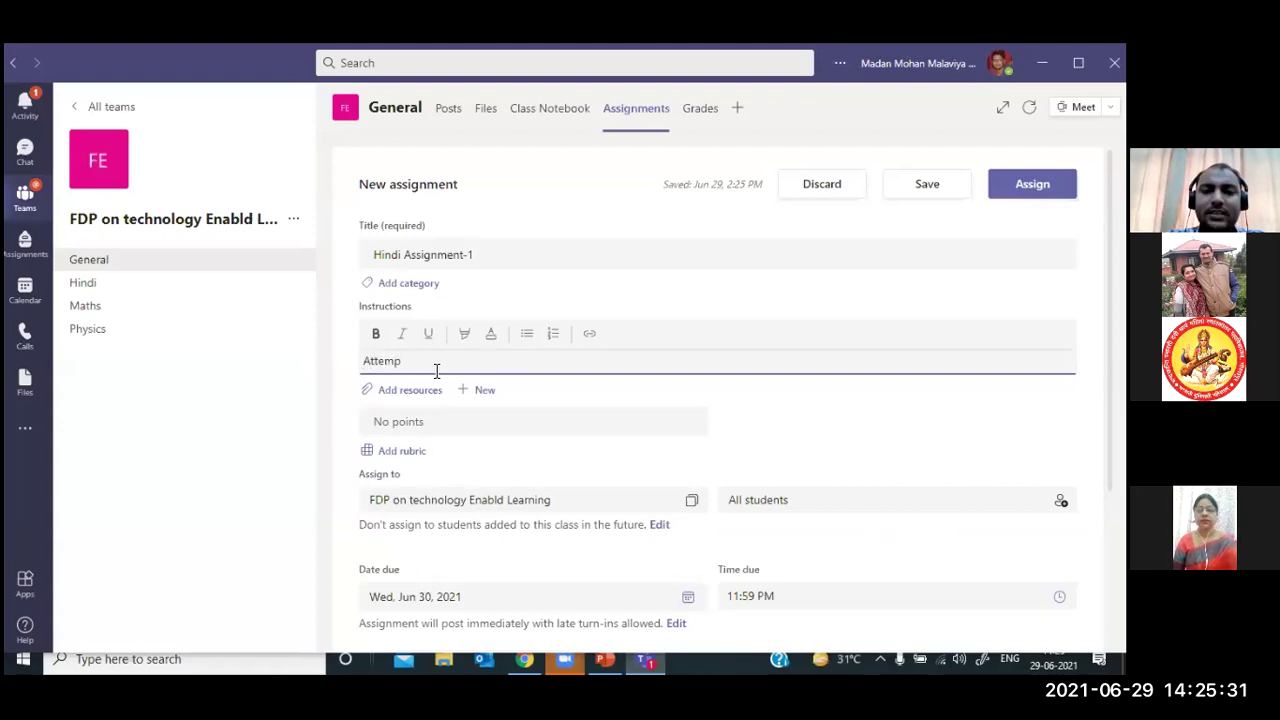
type("All questions ")
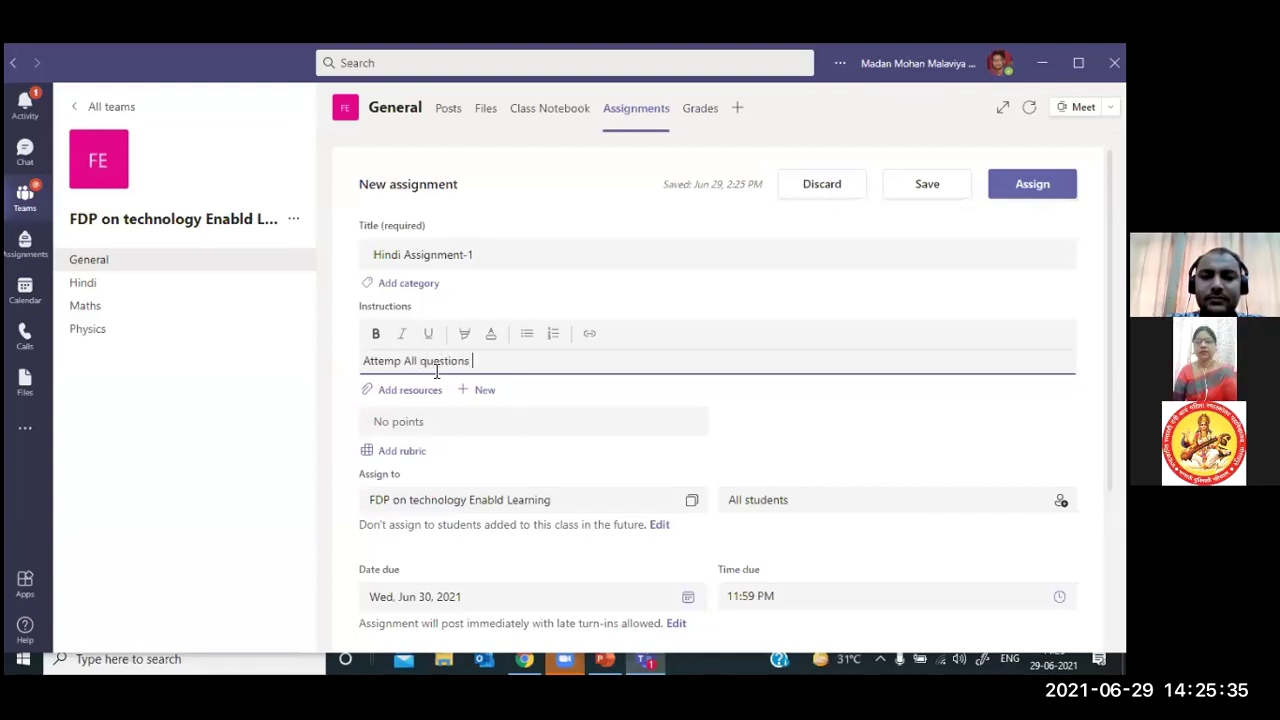
Complete the assignment's instructions so they read "Attemp All questions of Assignment"
type("of Assignment")
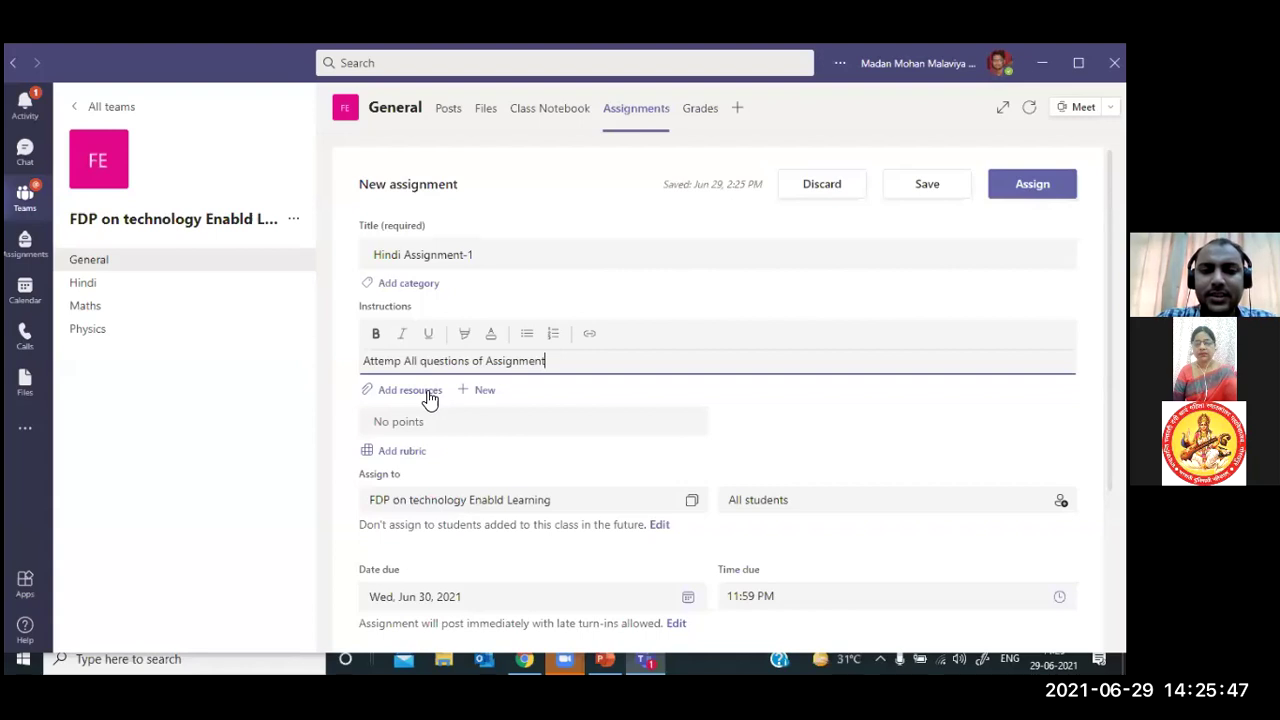
left_click(586, 389)
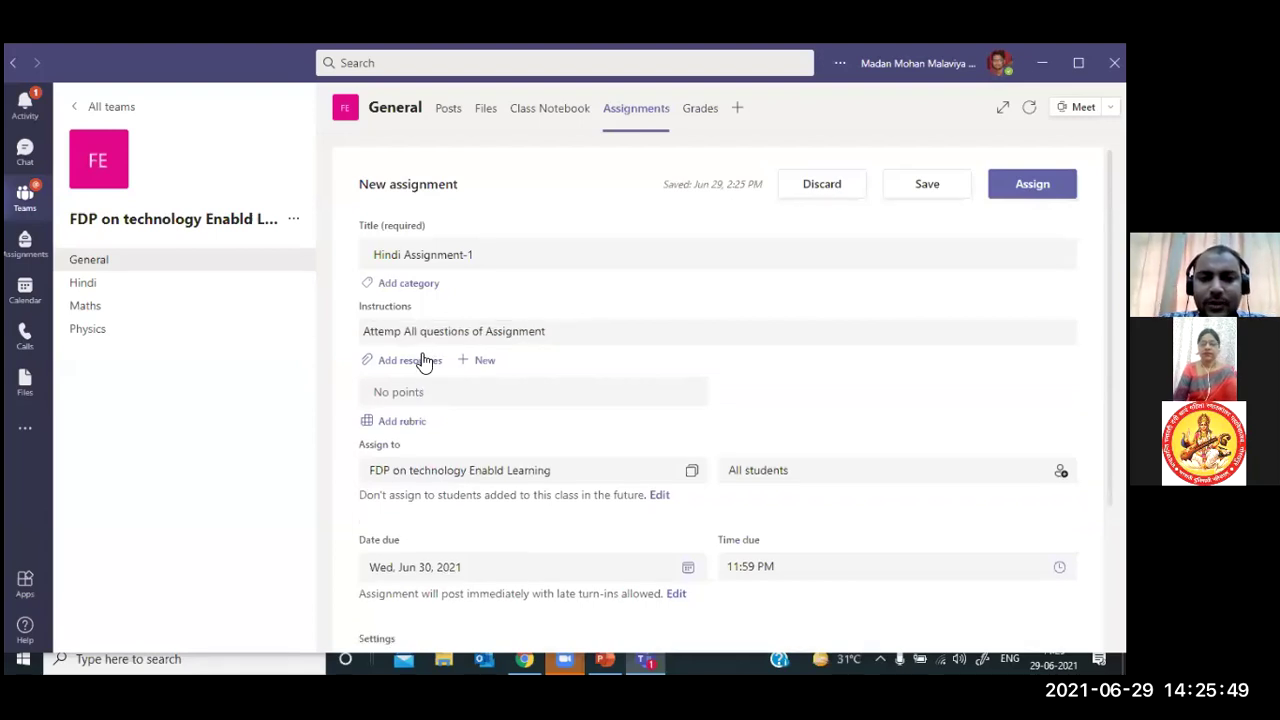
Examine the OneDrive folders and the Class Notebook as possible sources for the assignment's resources
left_click(425, 360)
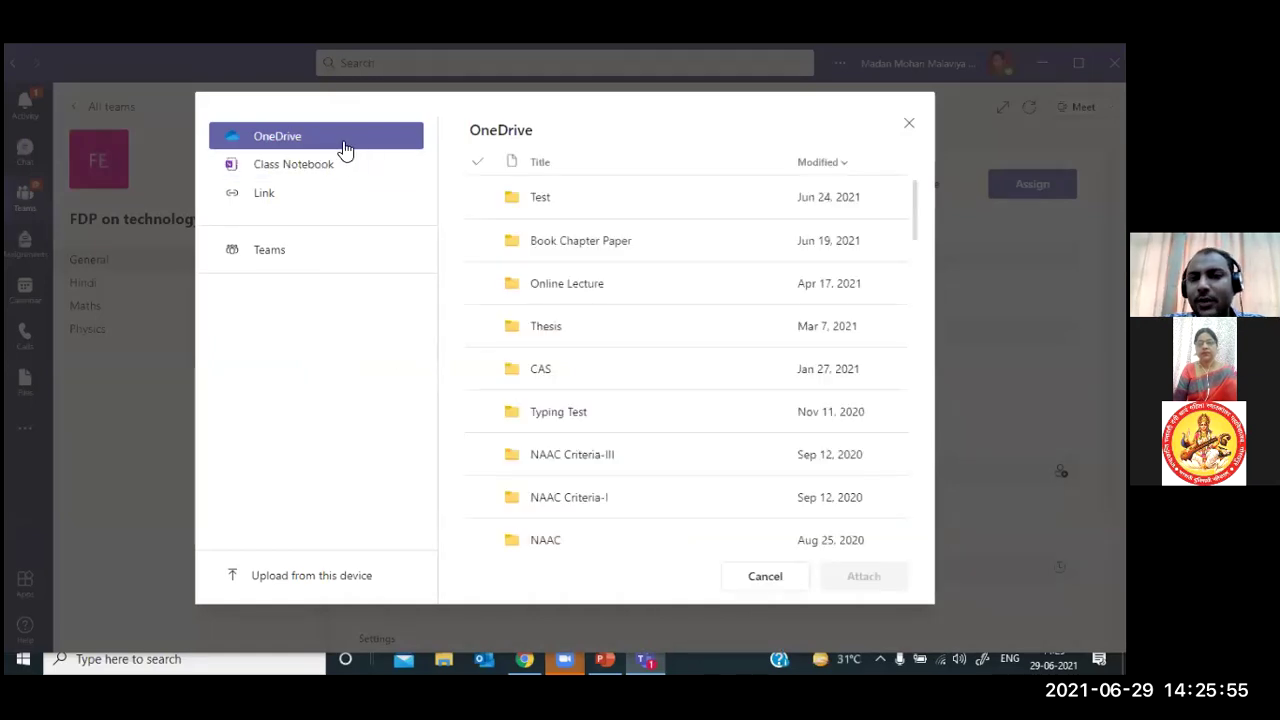
scroll(600, 403, "down", 3)
scroll(601, 405, "up", 3)
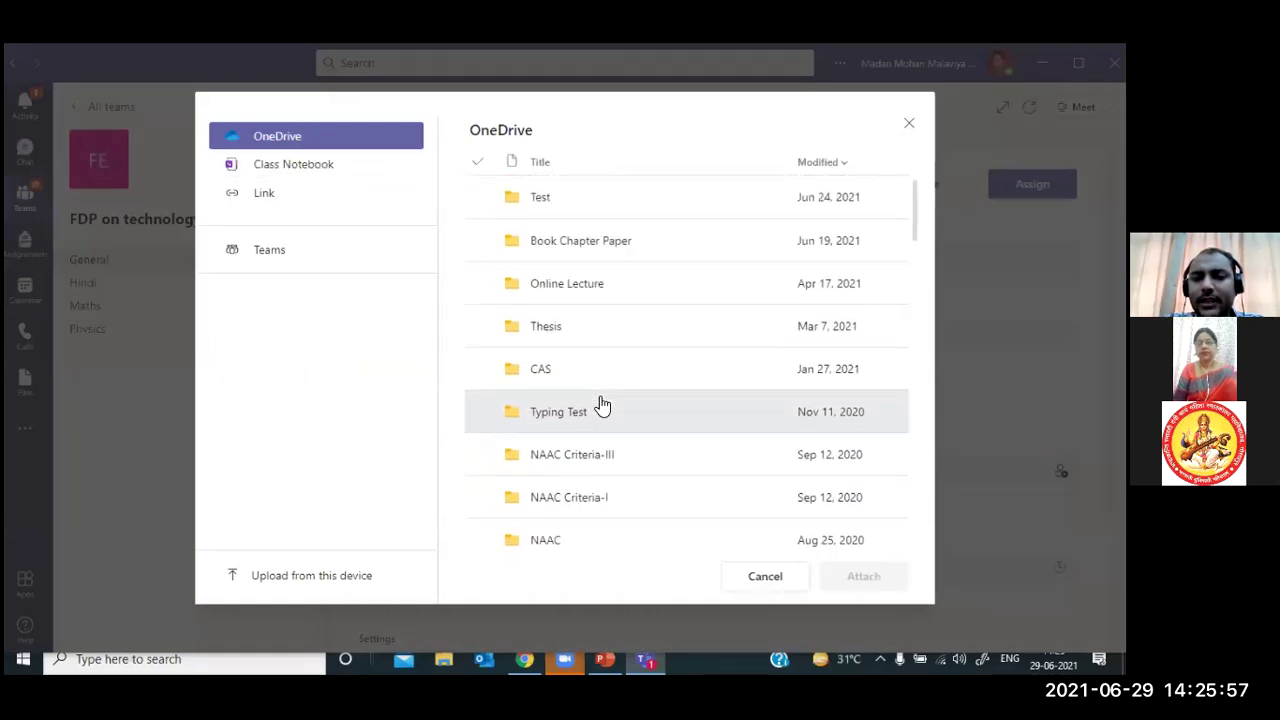
left_click(328, 174)
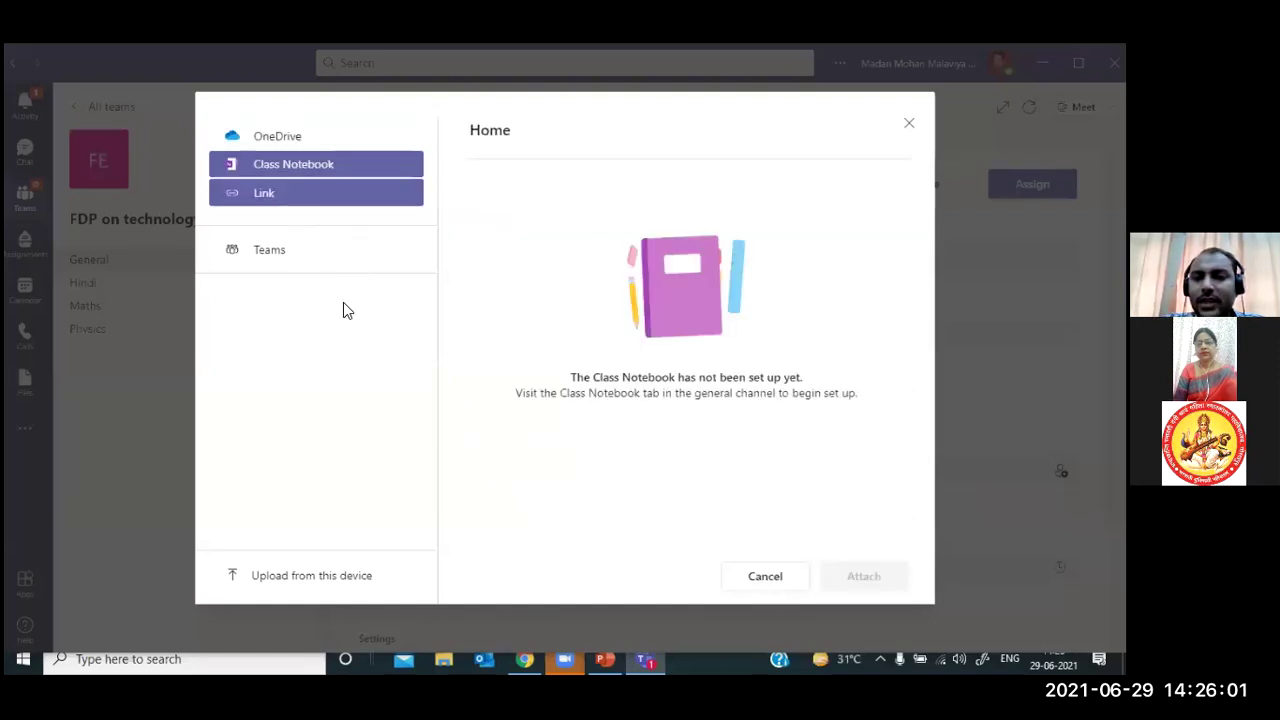
Upload Revised_Office_order_10.05.202110052021-2.pdf from this device's Downloads folder and attach it to the assignment as a resource
left_click(345, 577)
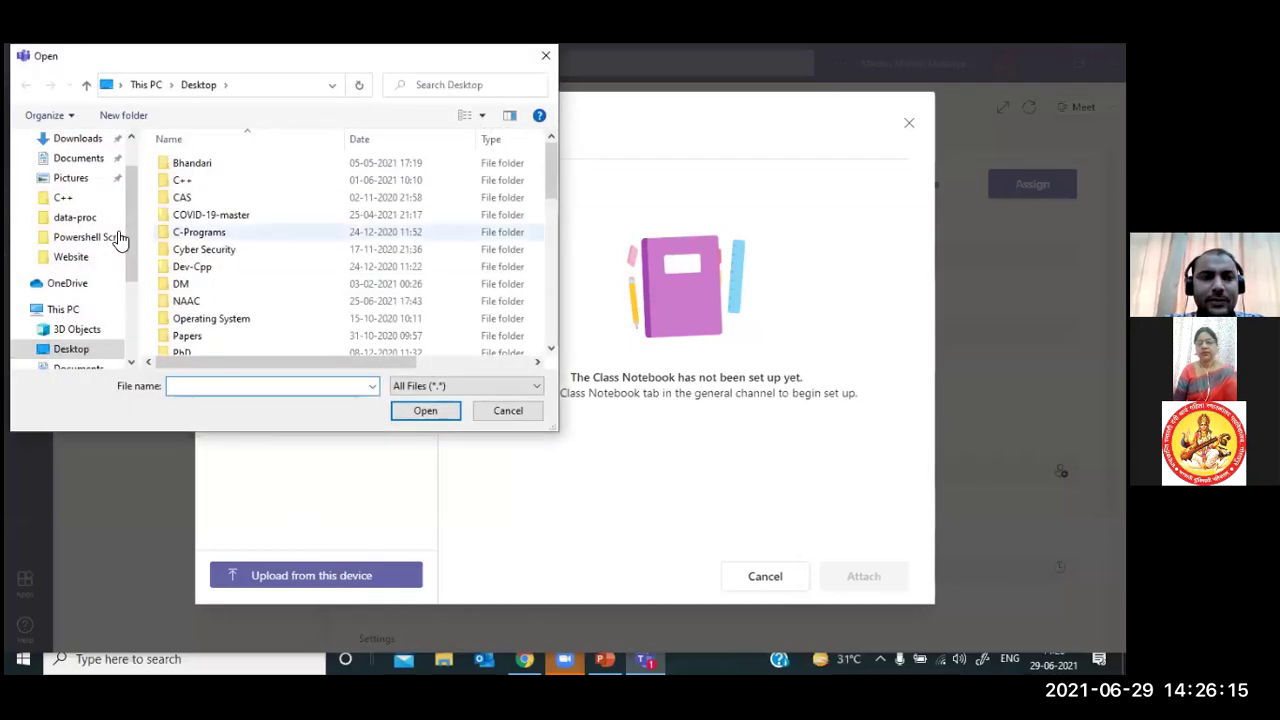
left_click(77, 140)
scroll(293, 305, "down", 6)
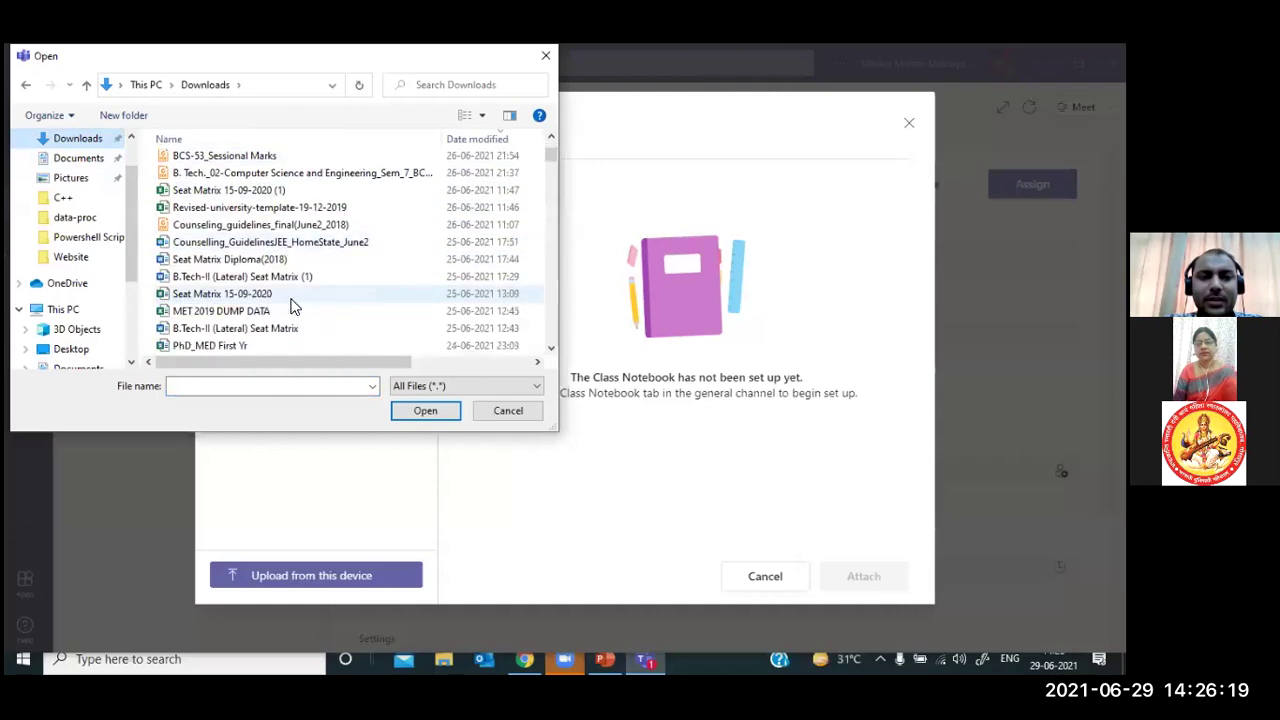
scroll(293, 305, "down", 1)
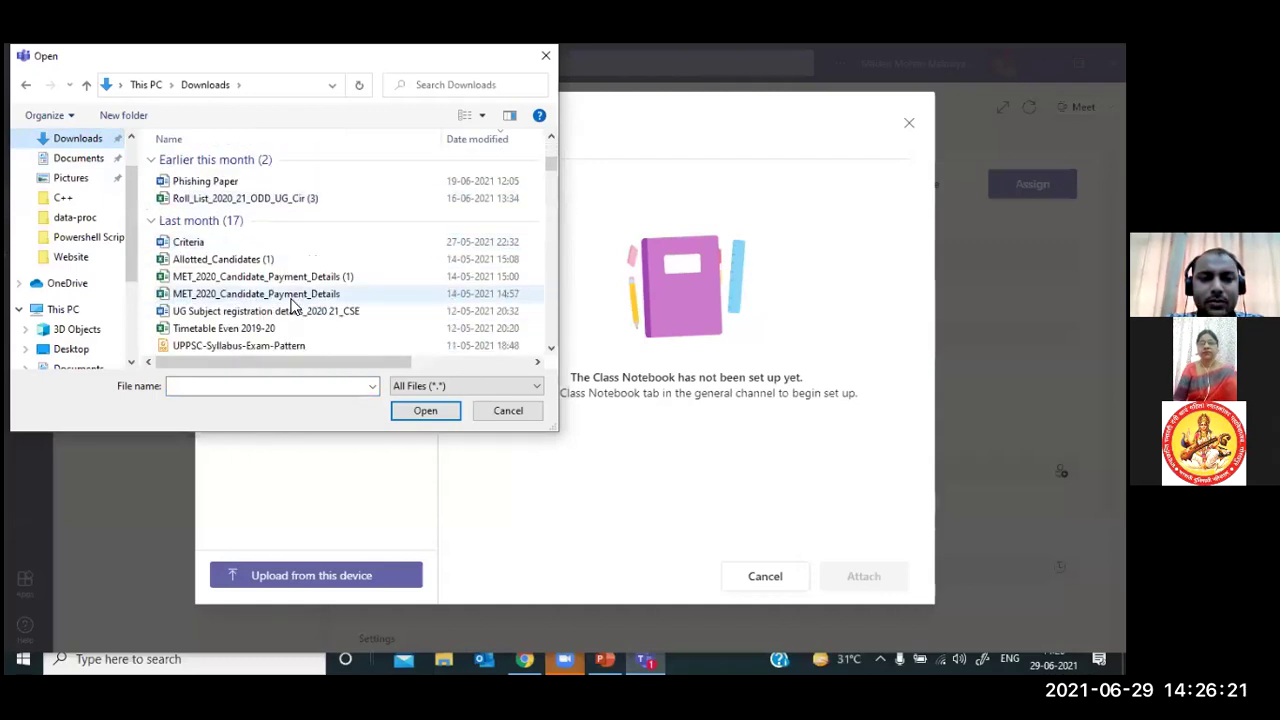
scroll(295, 342, "down", 3)
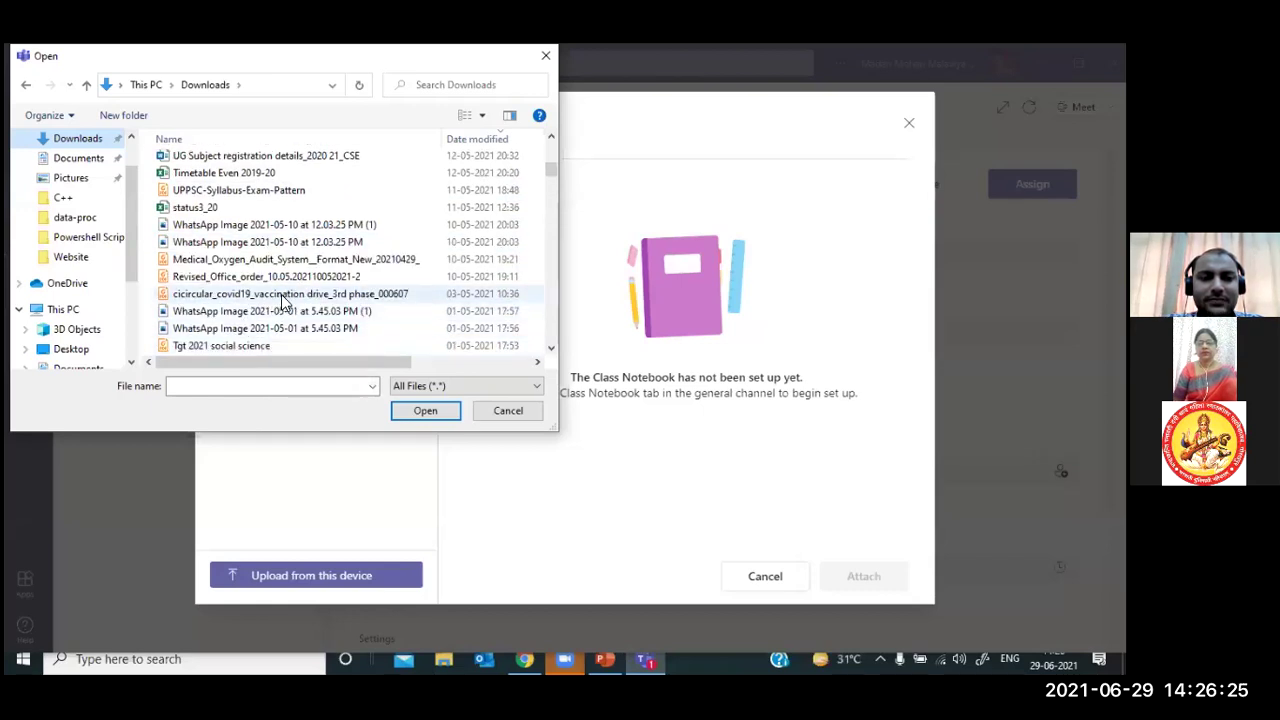
left_click(313, 278)
left_click(424, 411)
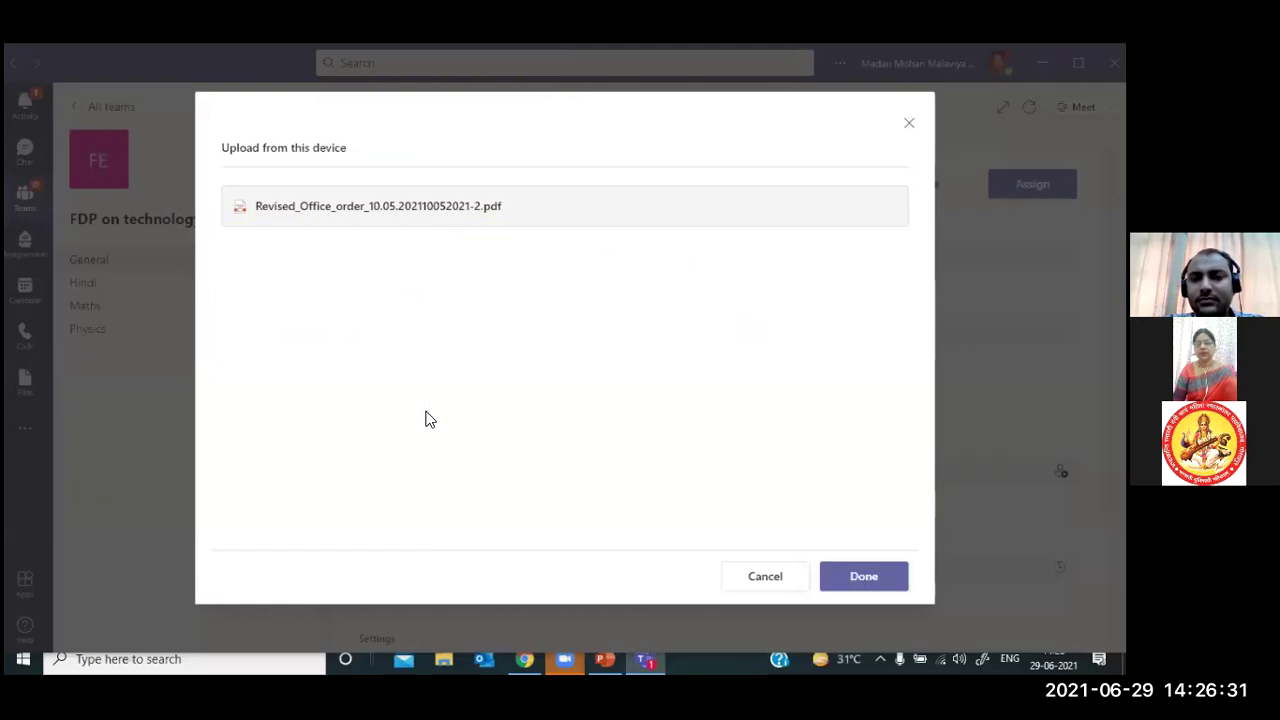
left_click(886, 580)
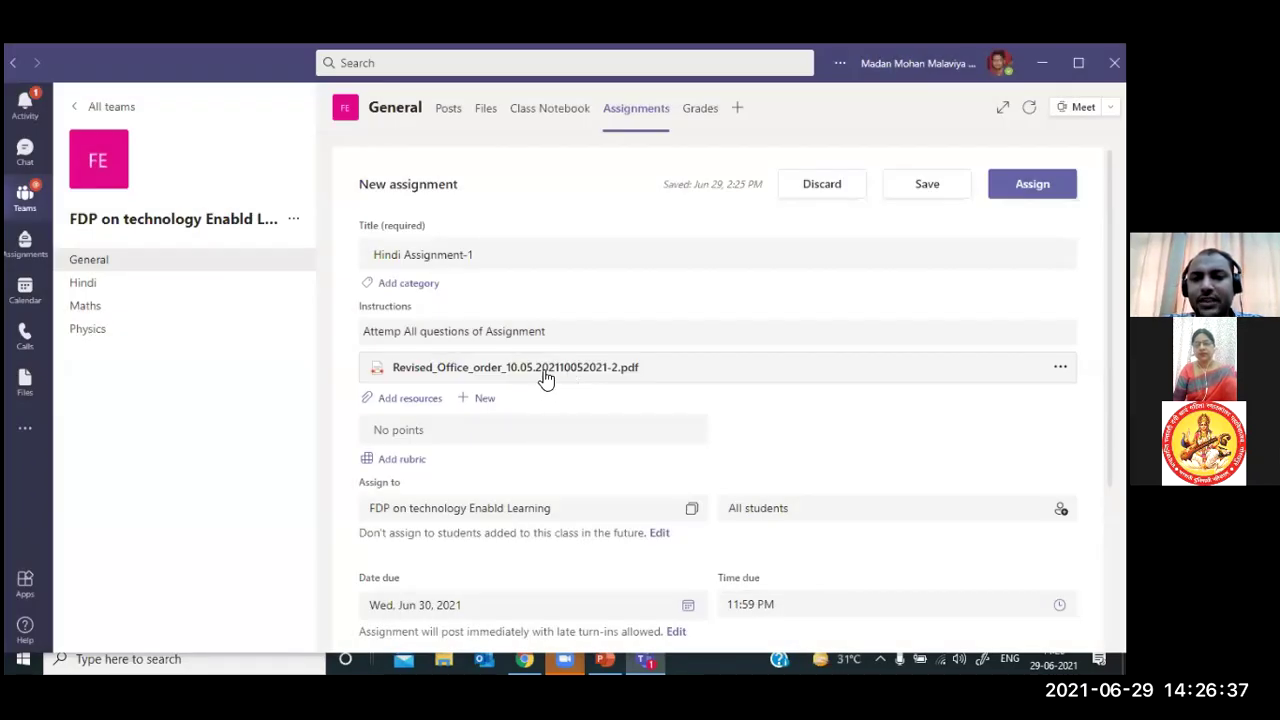
Set the assignment's points to 20
left_click(472, 420)
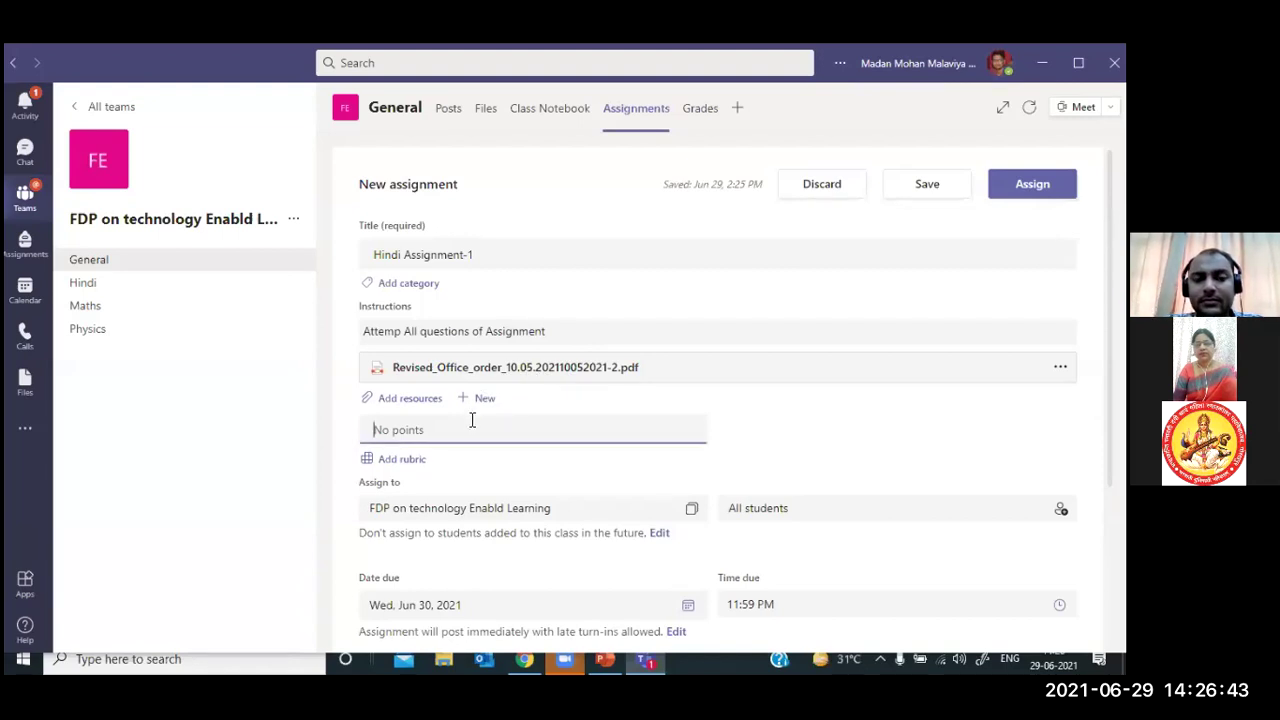
type("20")
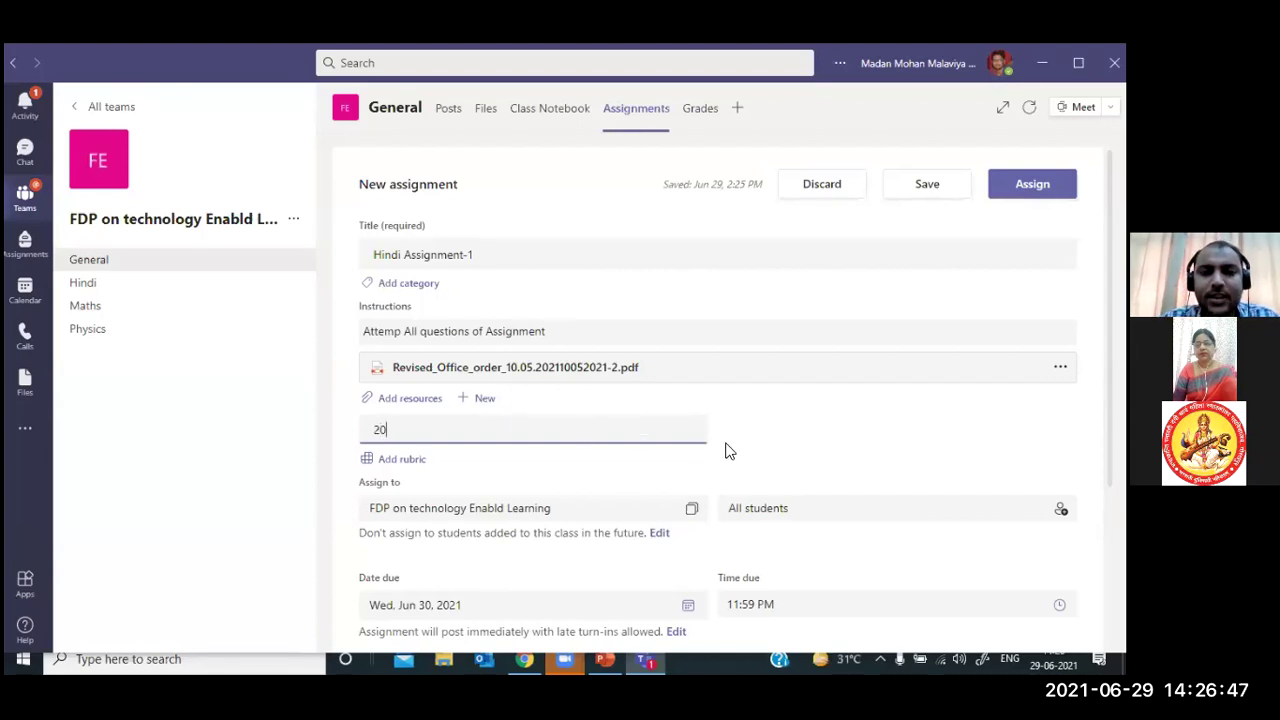
left_click(806, 440)
Examine the blank form for adding a new rubric and close it without attaching one
scroll(800, 445, "down", 1)
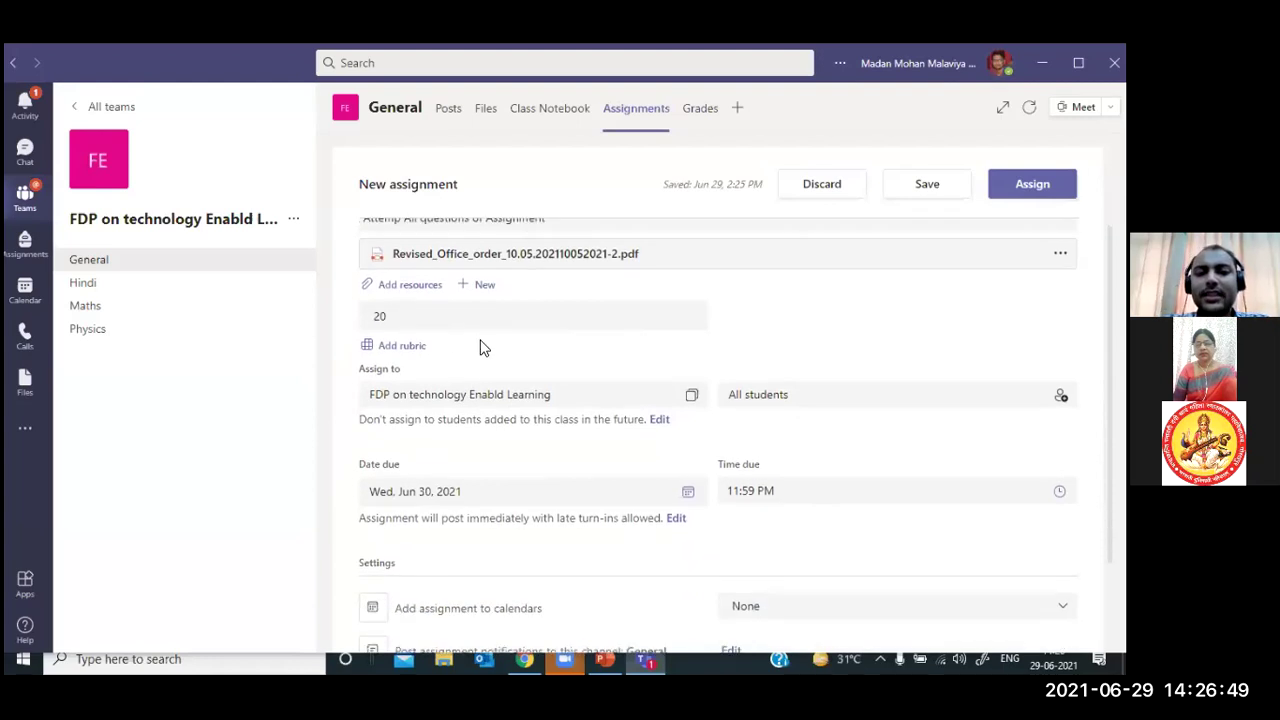
left_click(415, 345)
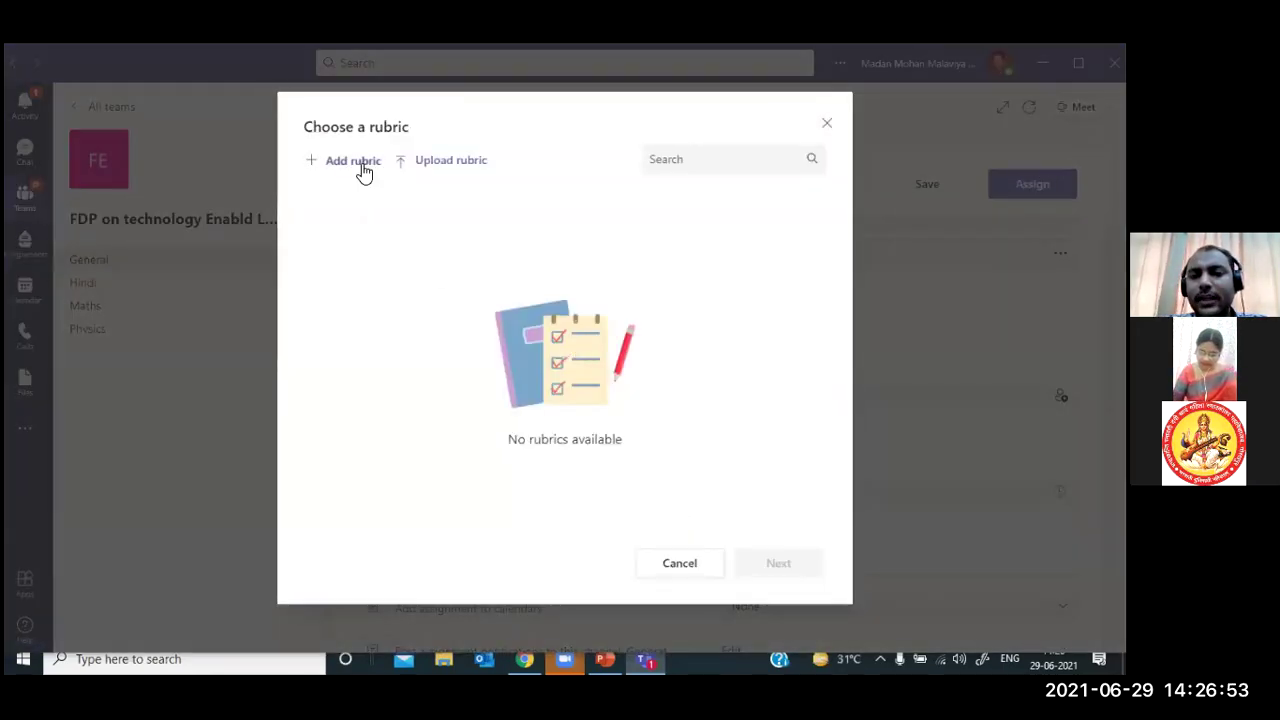
left_click(360, 163)
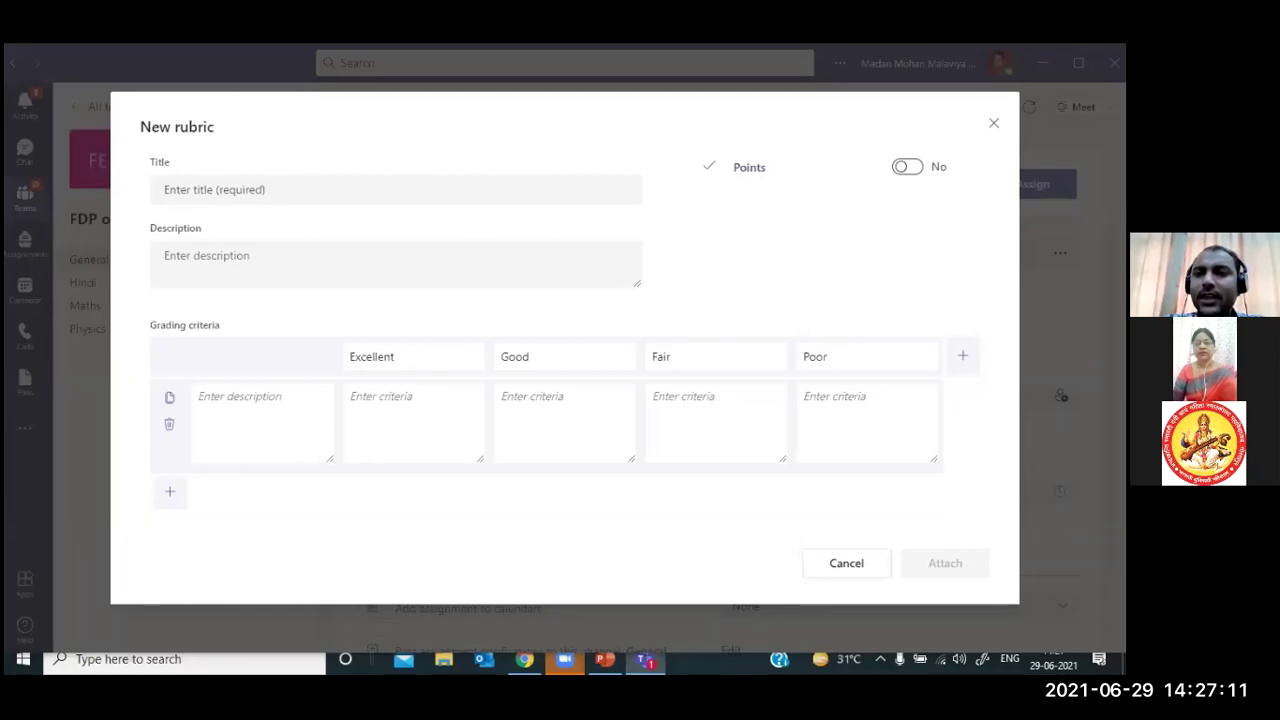
left_click(994, 122)
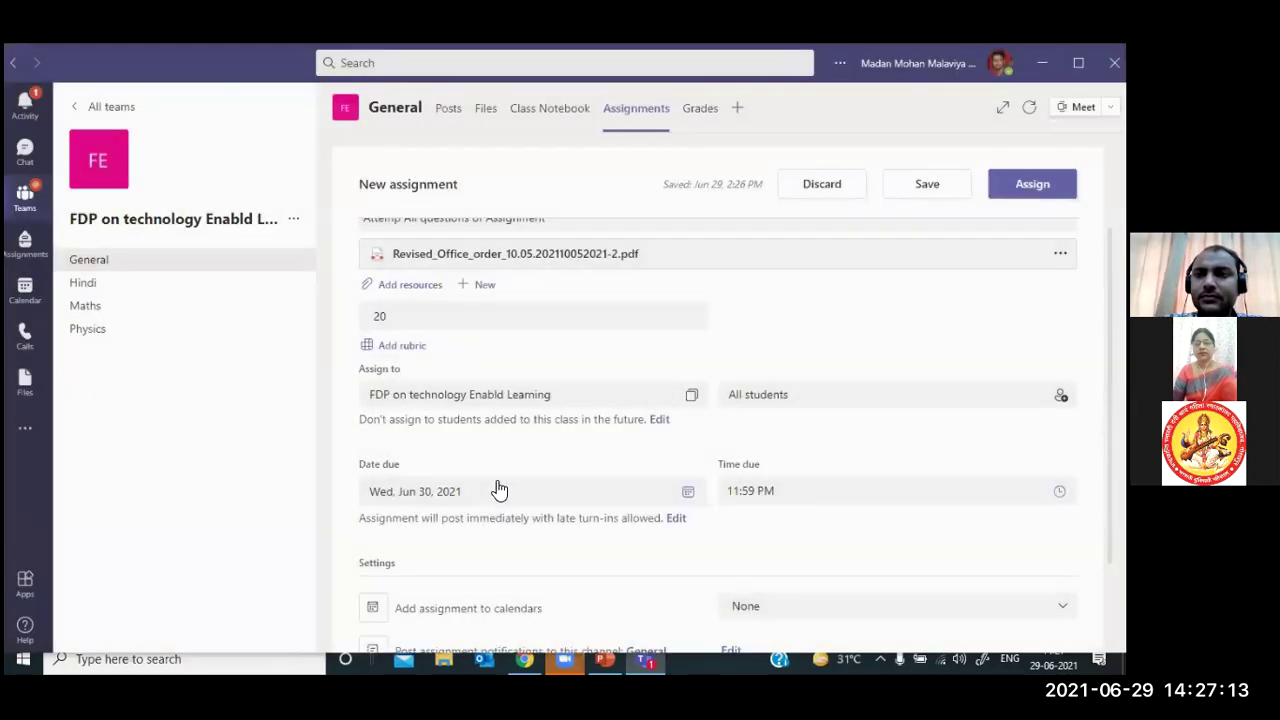
View the list of students the assignment can be given to, leaving All students selected
scroll(500, 422, "up", 1)
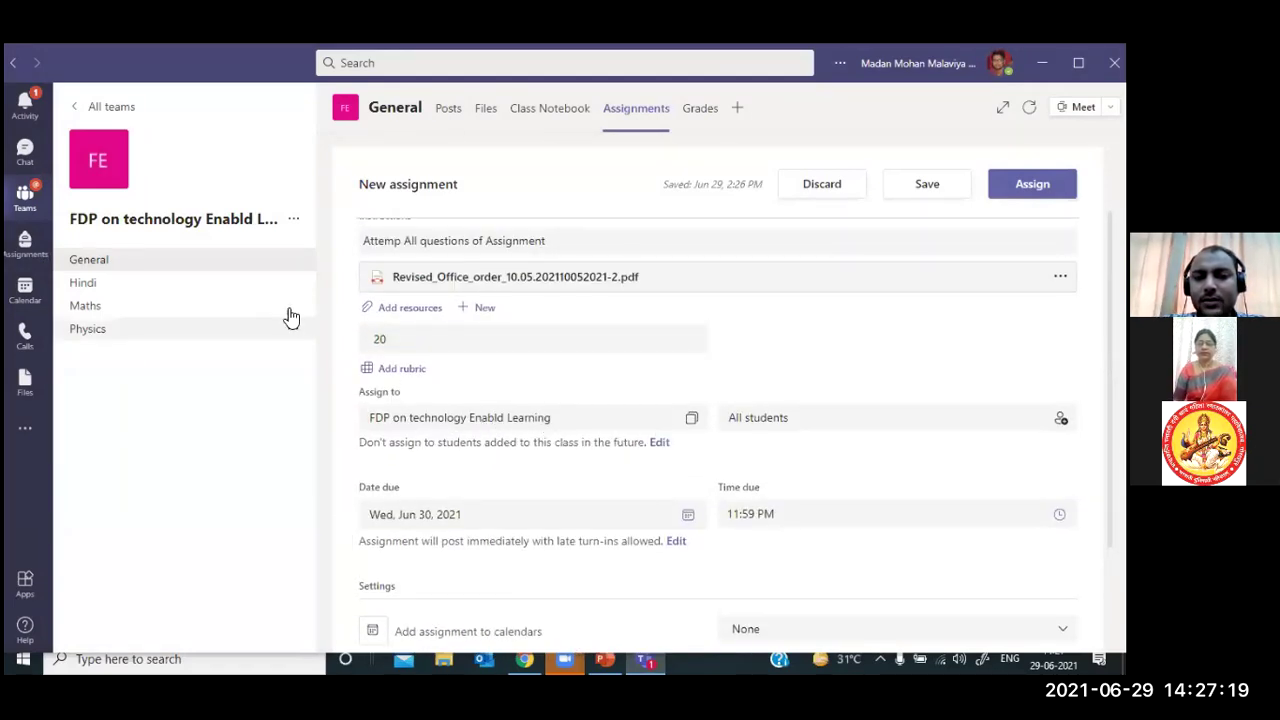
left_click(819, 426)
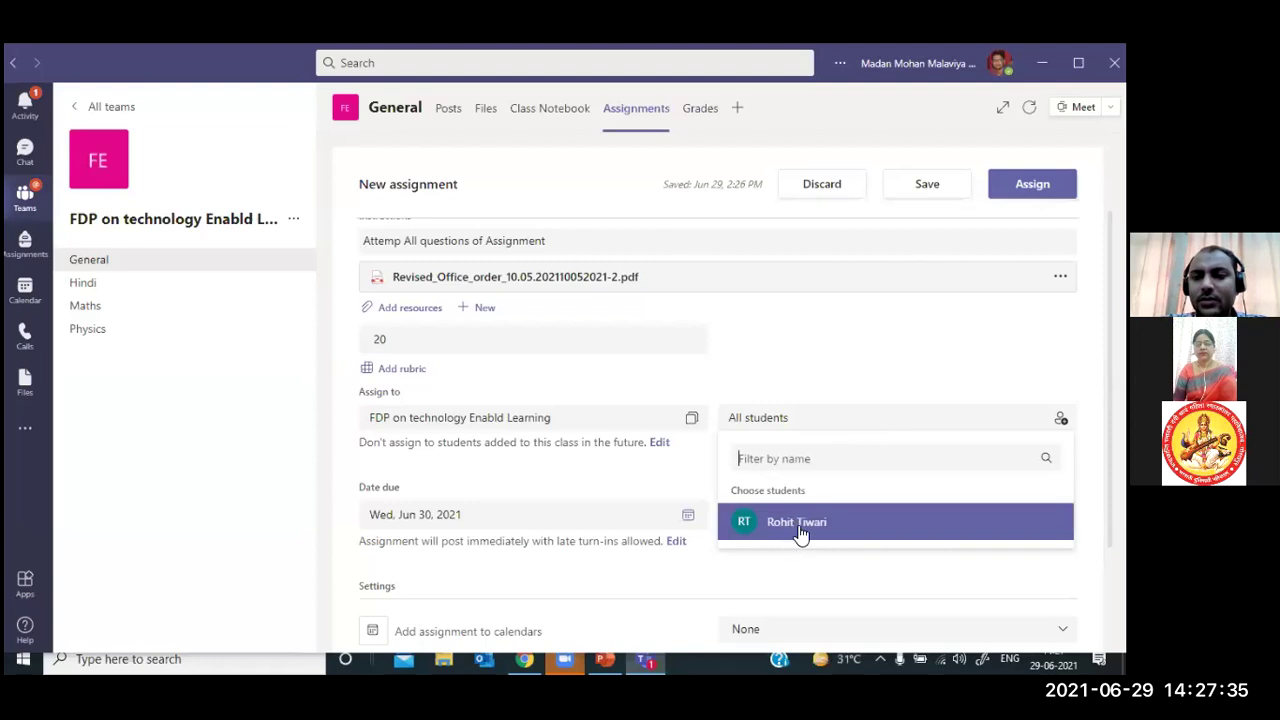
left_click(853, 422)
left_click(853, 422)
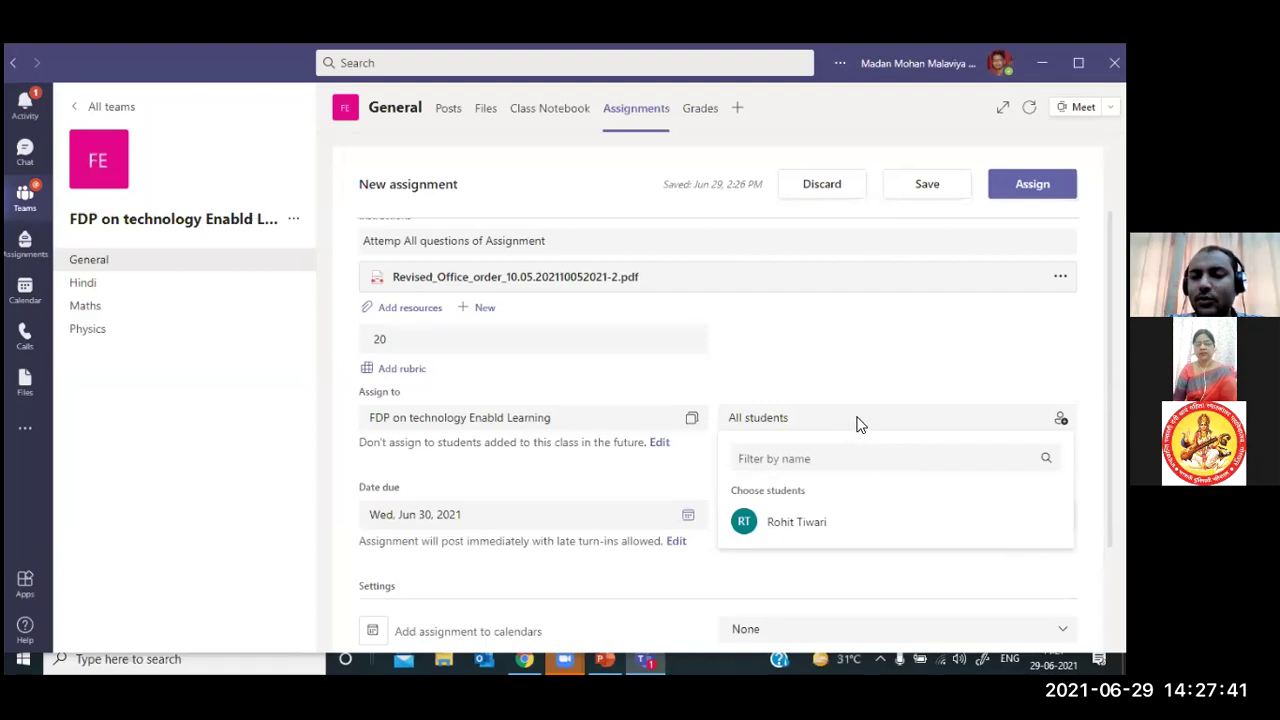
left_click(857, 423)
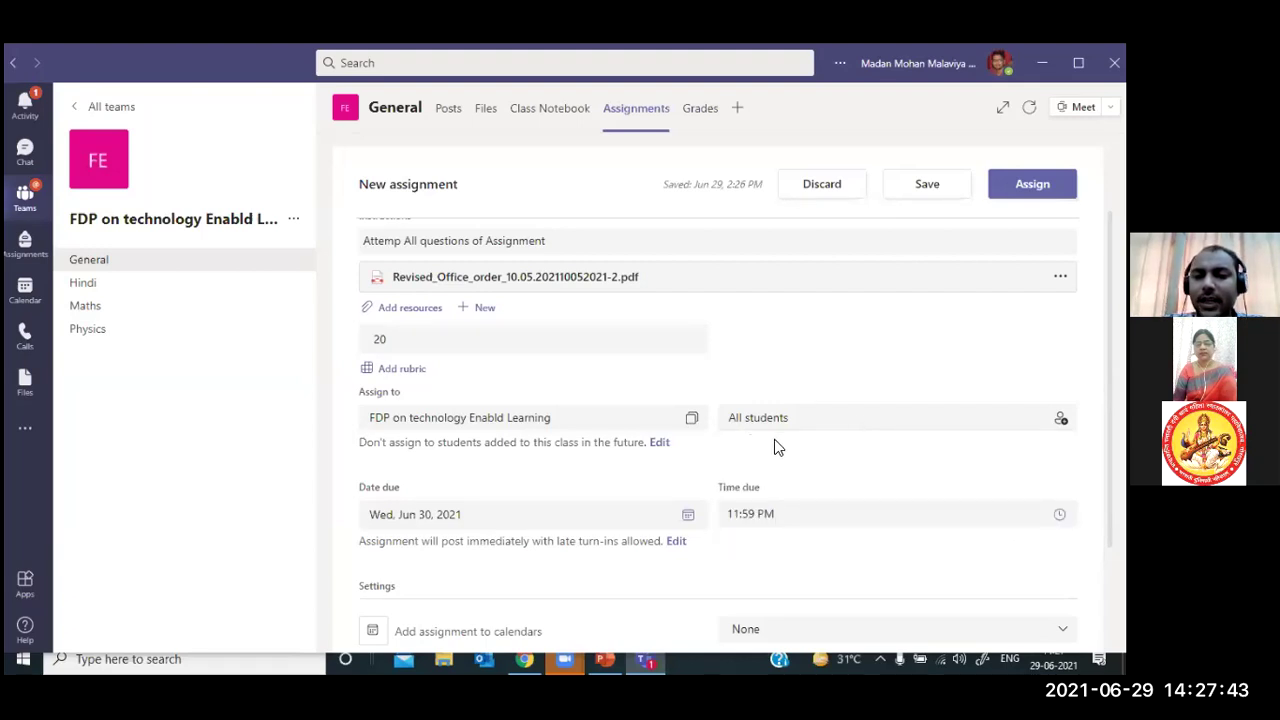
Try assigning to all students added in the future, return to not assigning to them, and close the student assignment settings
scroll(674, 480, "down", 3)
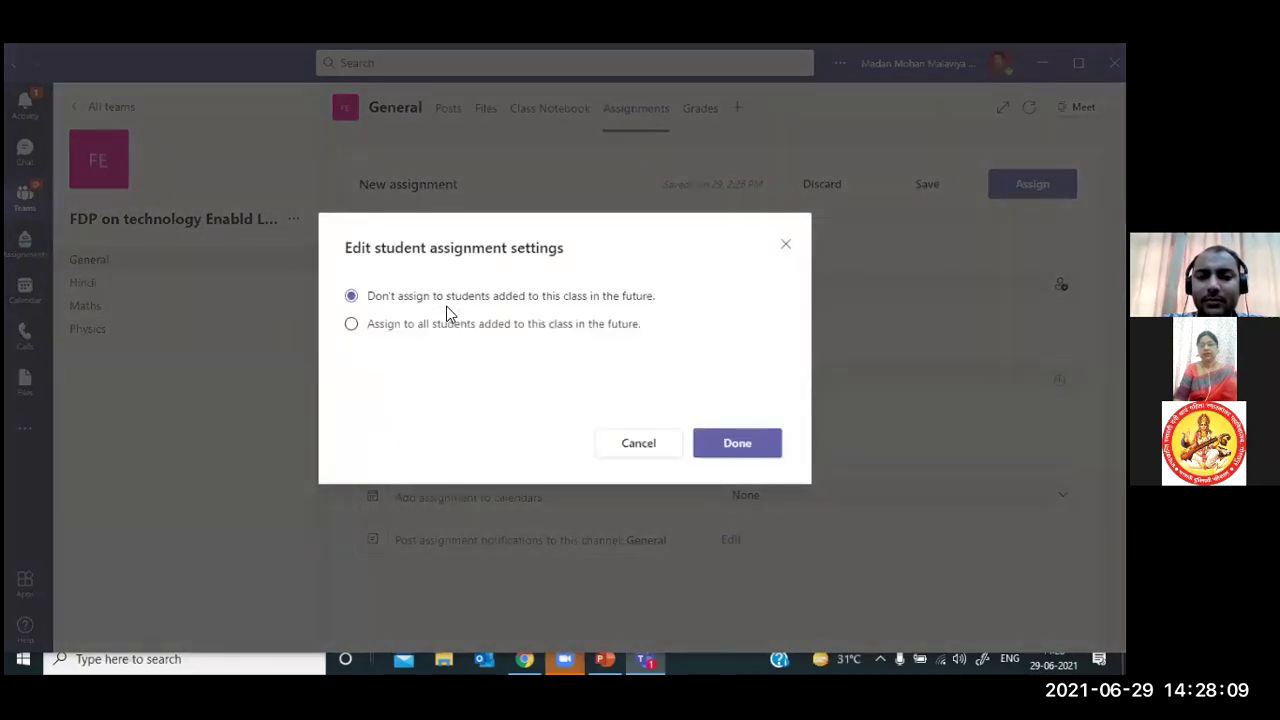
left_click(388, 336)
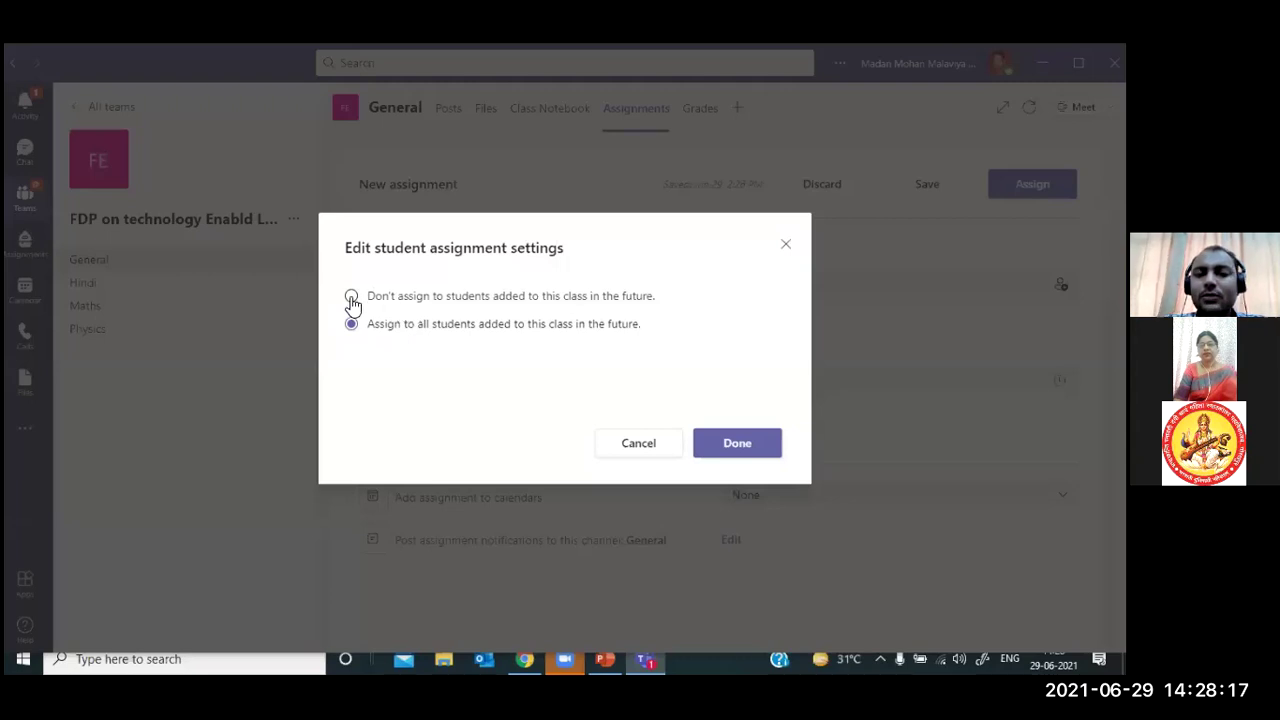
left_click(351, 298)
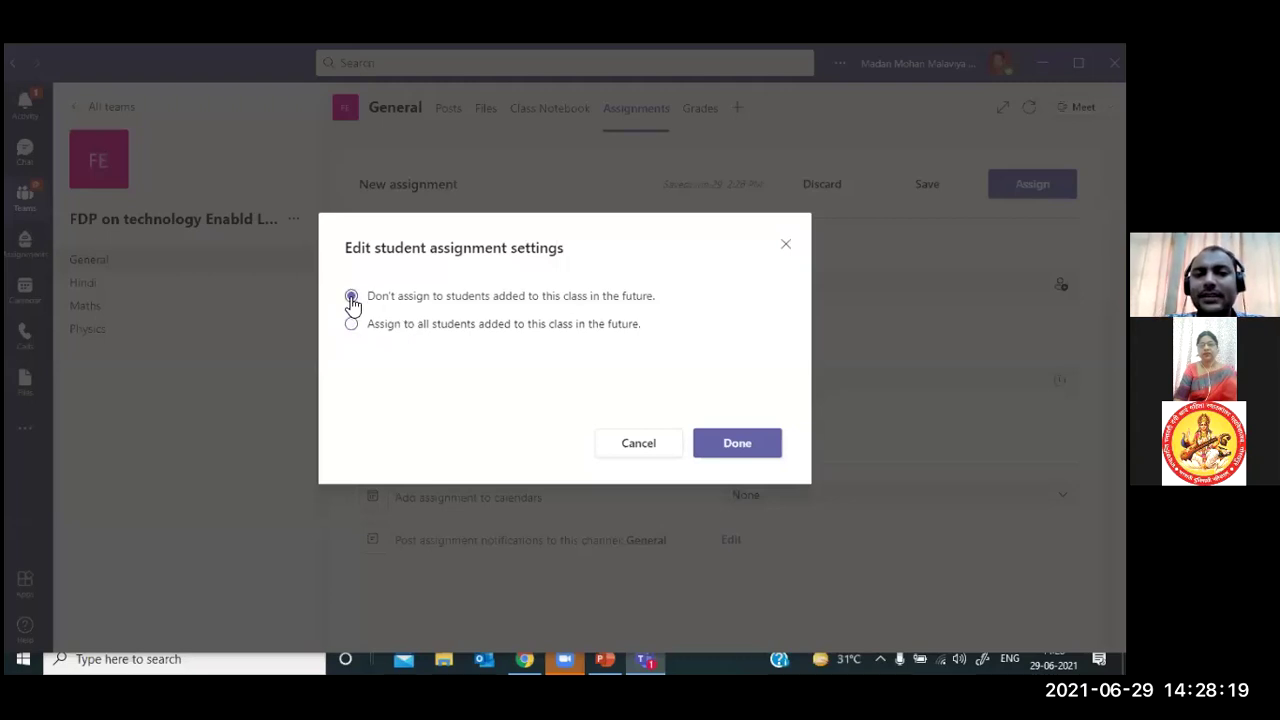
left_click(708, 445)
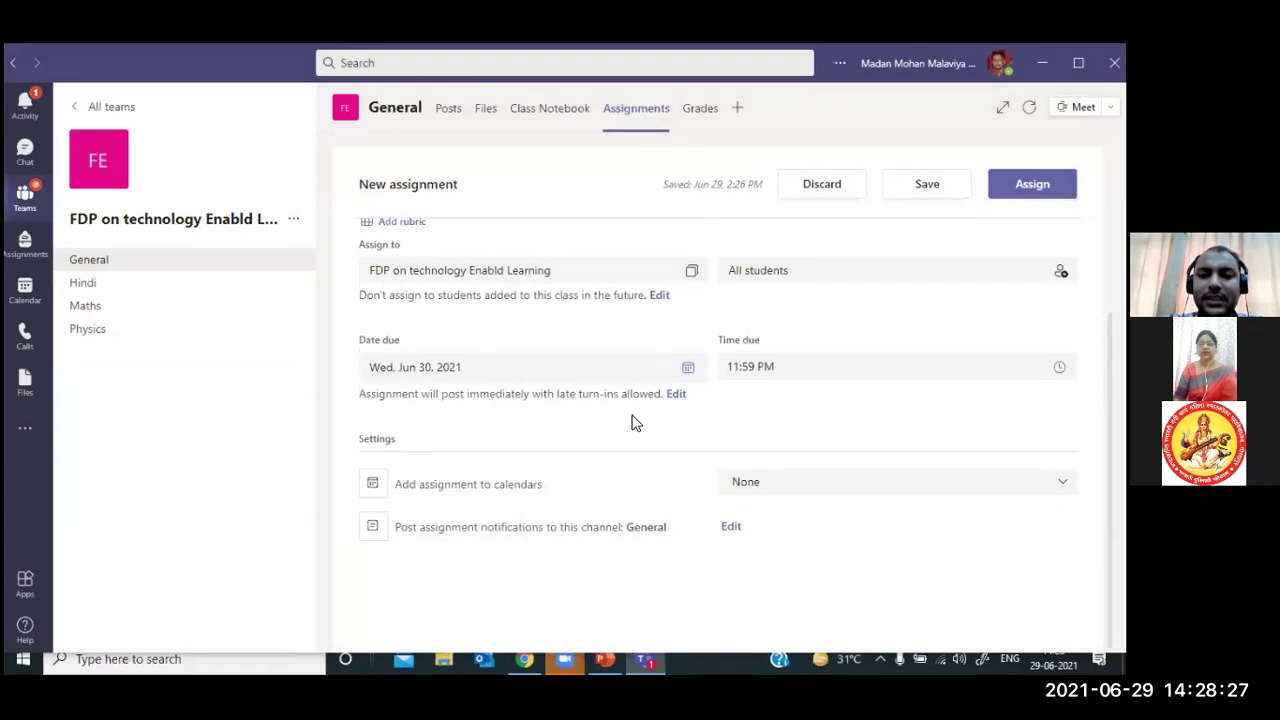
Edit the assignment timeline to schedule assigning in the future, with the post date Tue, Jun 29, 2021
left_click(677, 396)
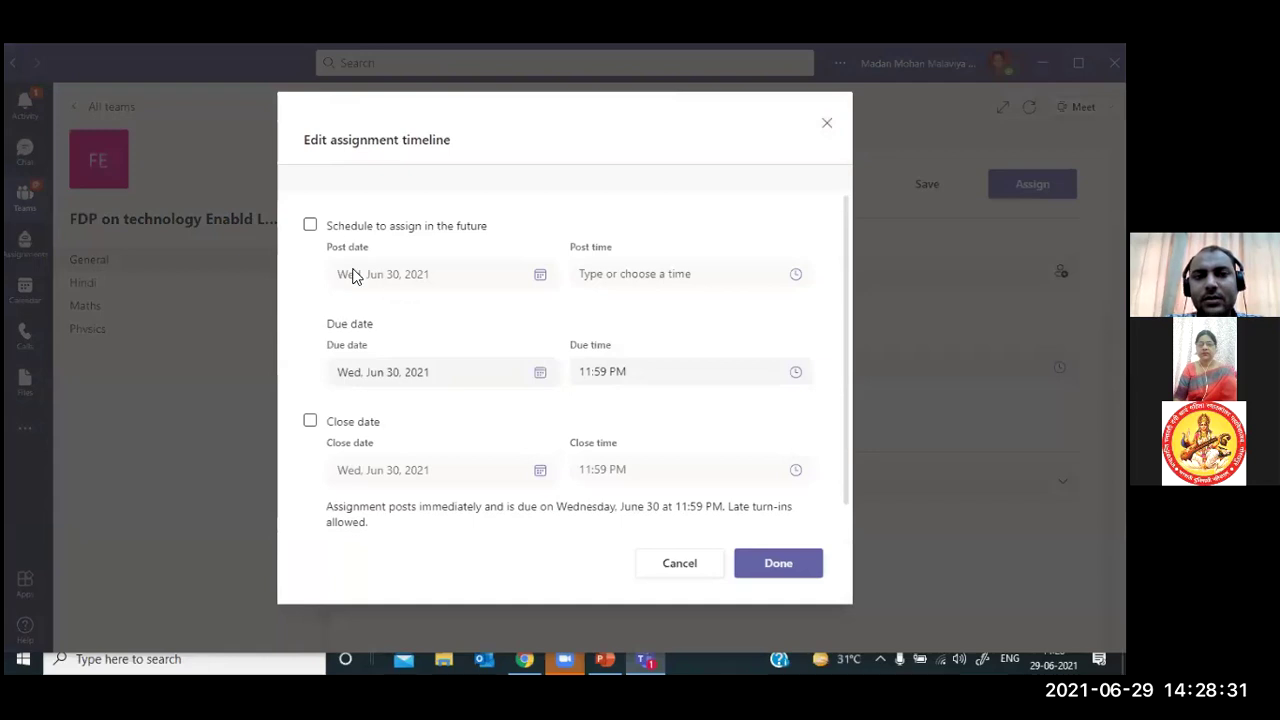
left_click(312, 232)
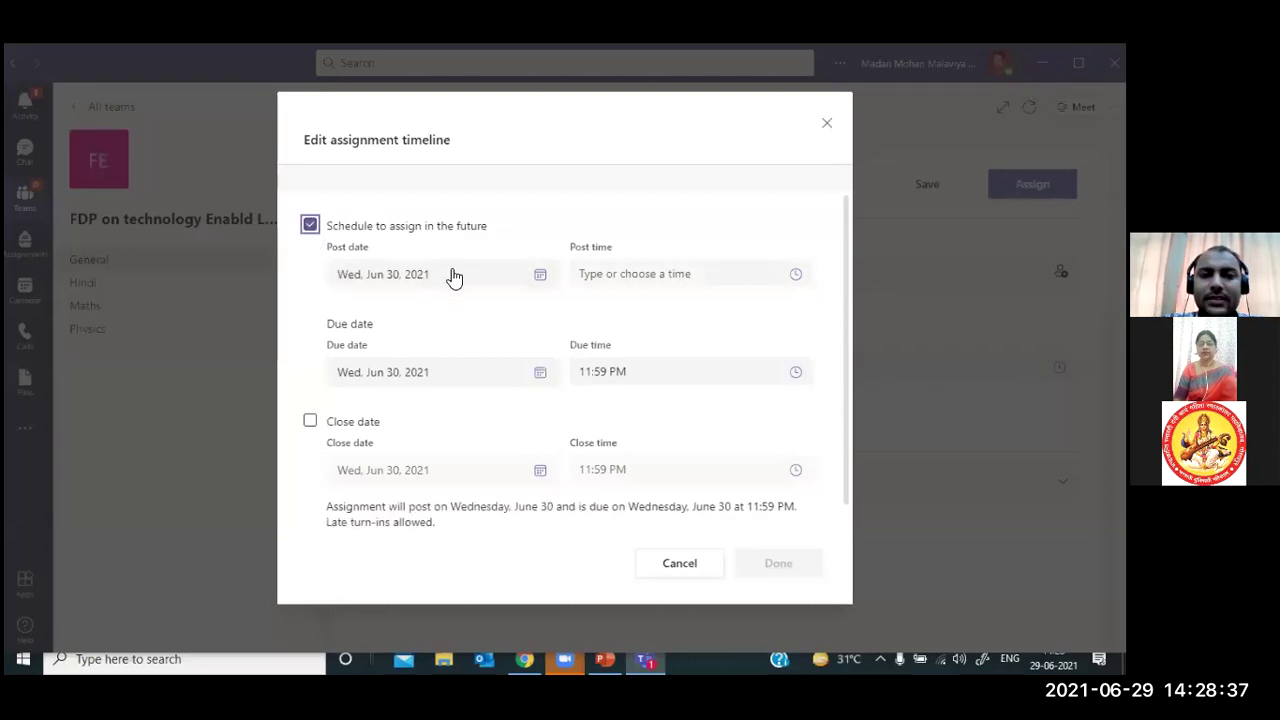
left_click(537, 281)
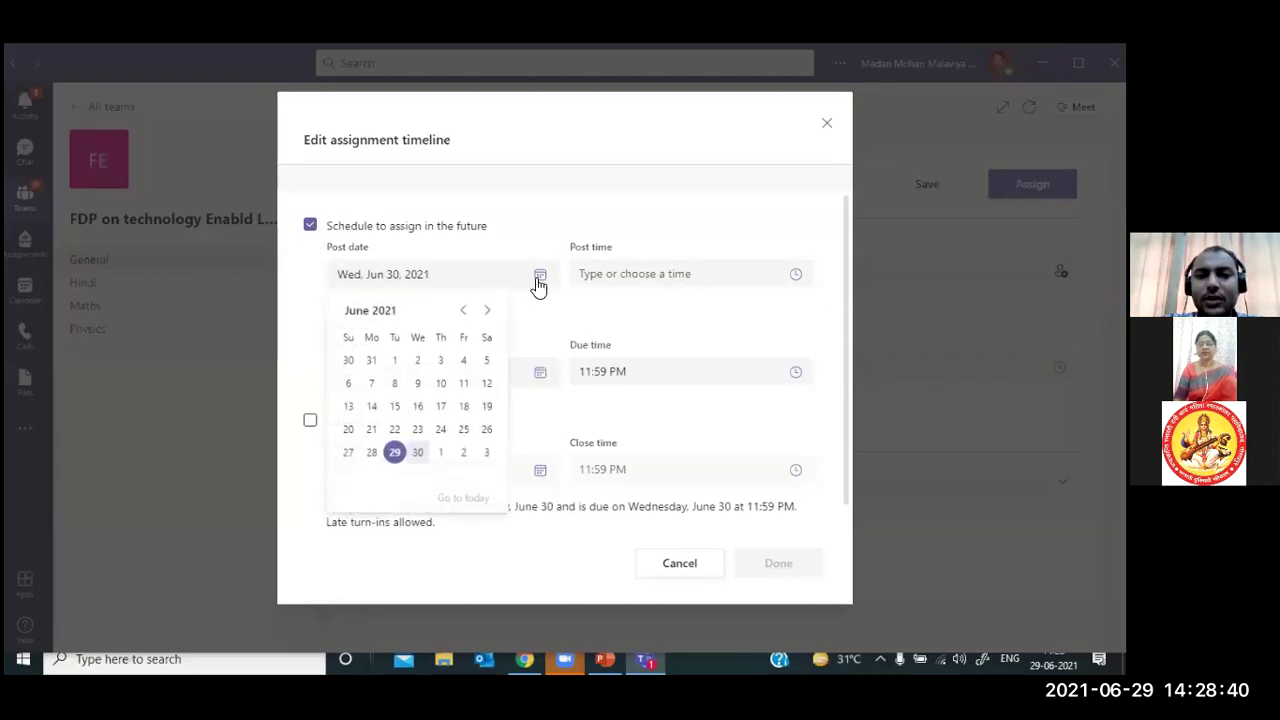
left_click(395, 453)
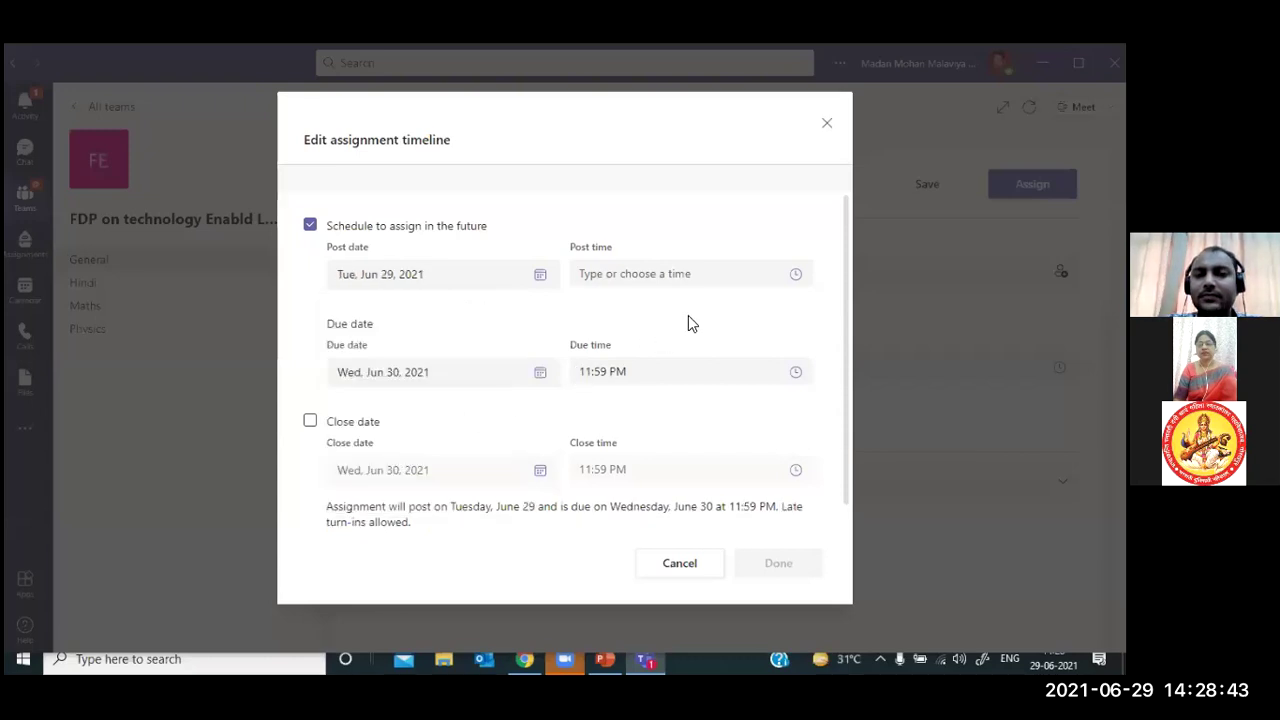
Choose 2:30 PM as the scheduled assignment's post time
left_click(795, 276)
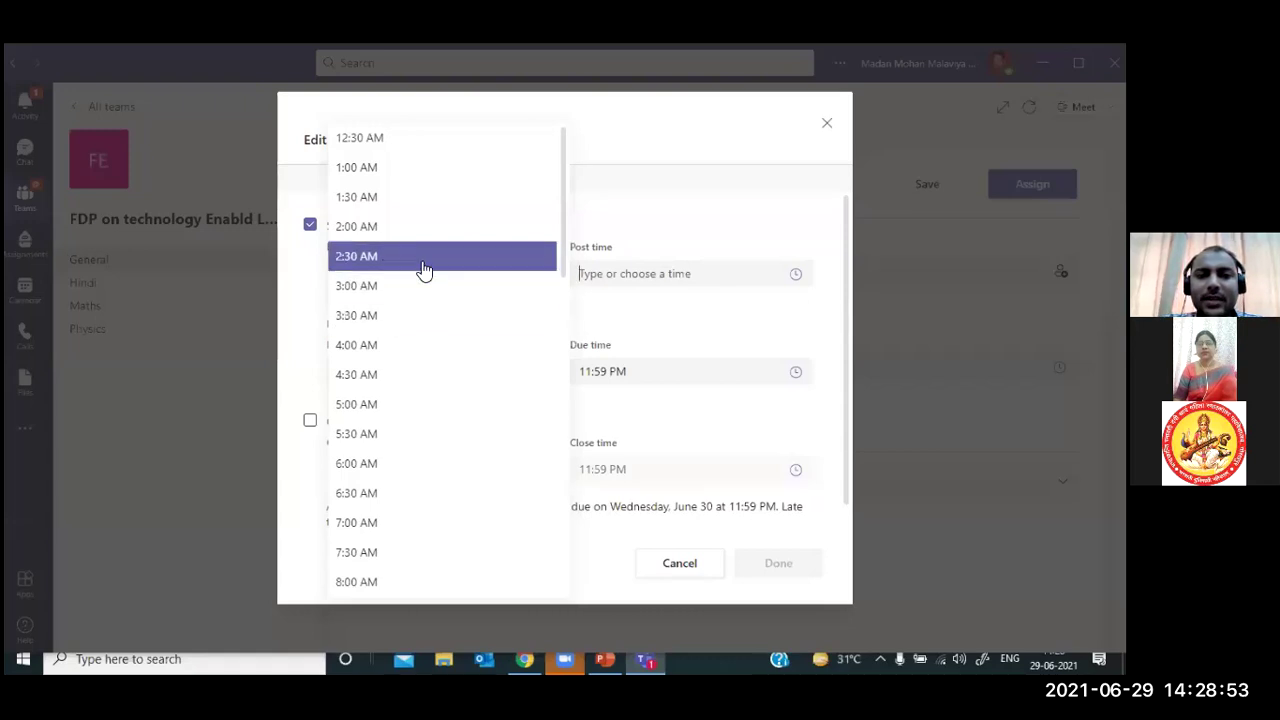
scroll(422, 340, "down", 5)
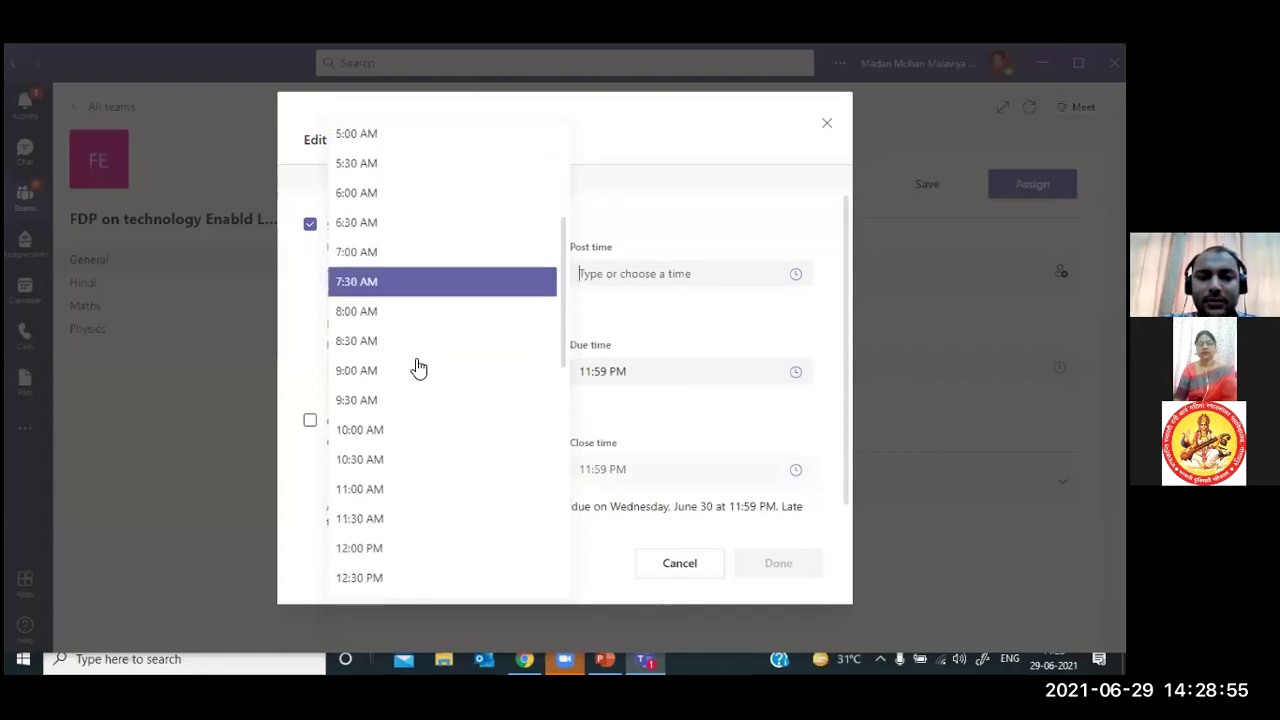
scroll(419, 368, "down", 1)
scroll(418, 367, "down", 5)
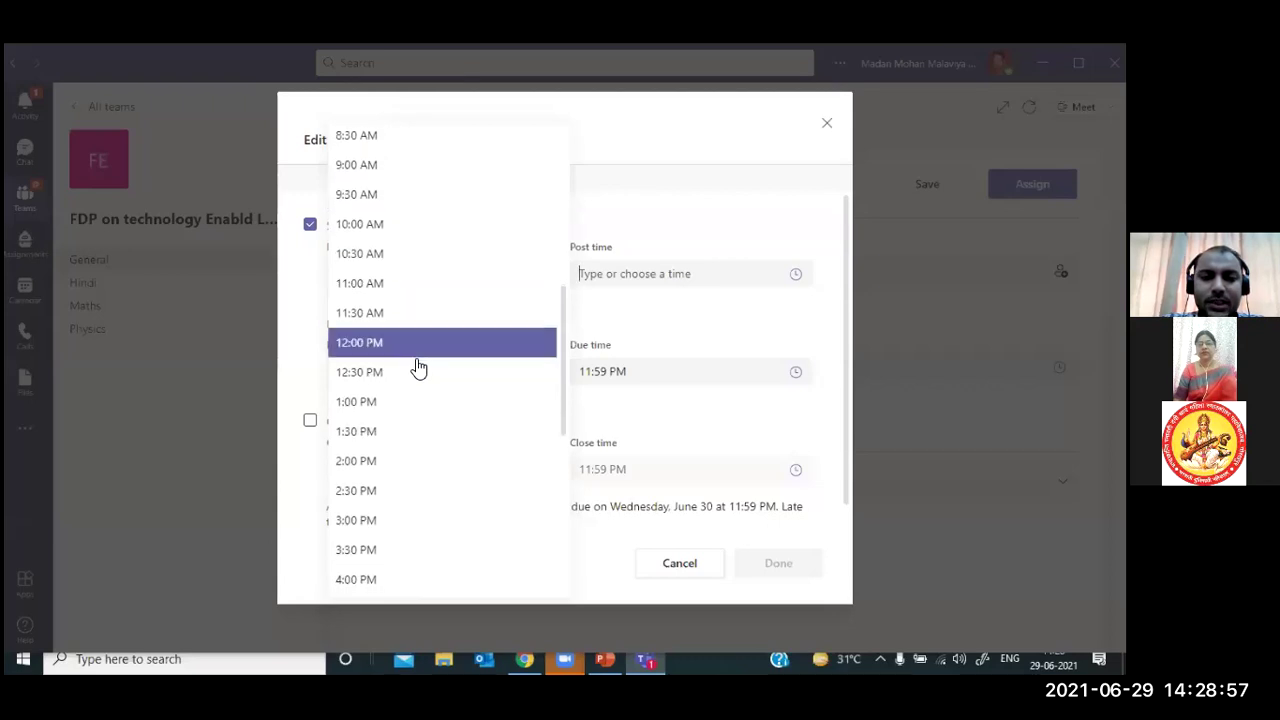
left_click(414, 364)
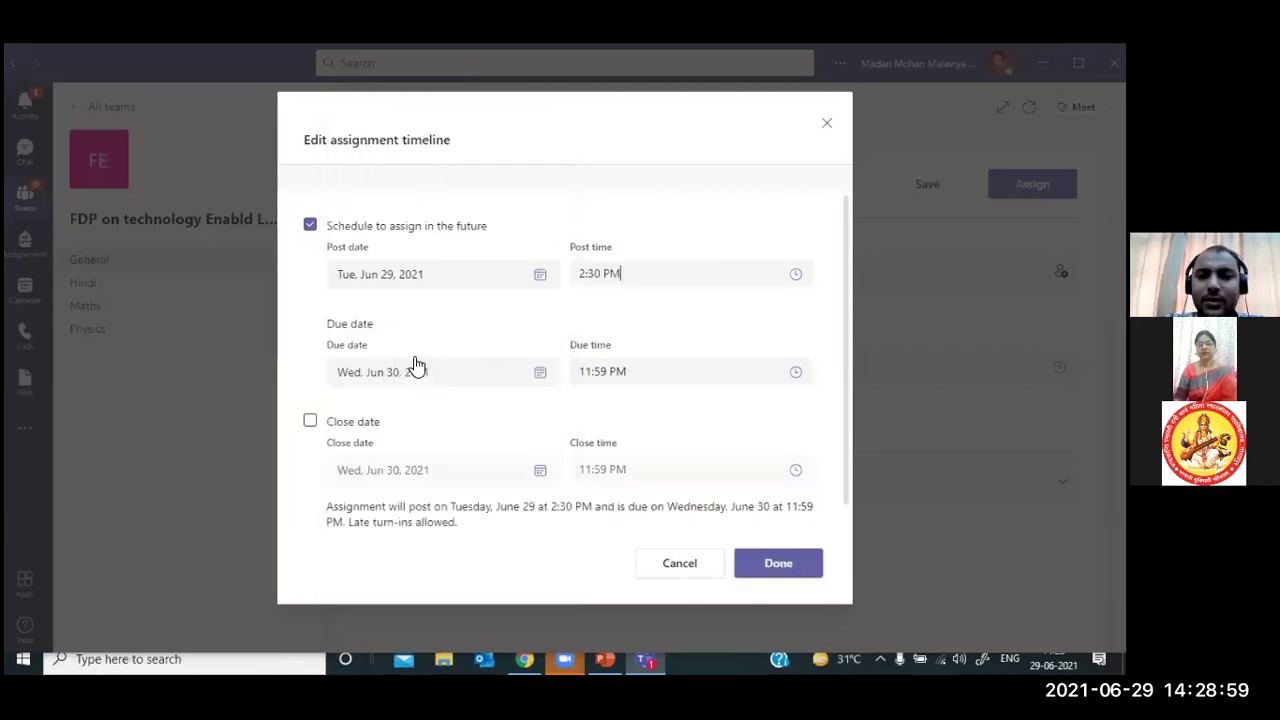
Change the scheduled assignment's post time to 2:32 PM
left_click(597, 265)
key("BackSpace")
type("2")
left_click(546, 311)
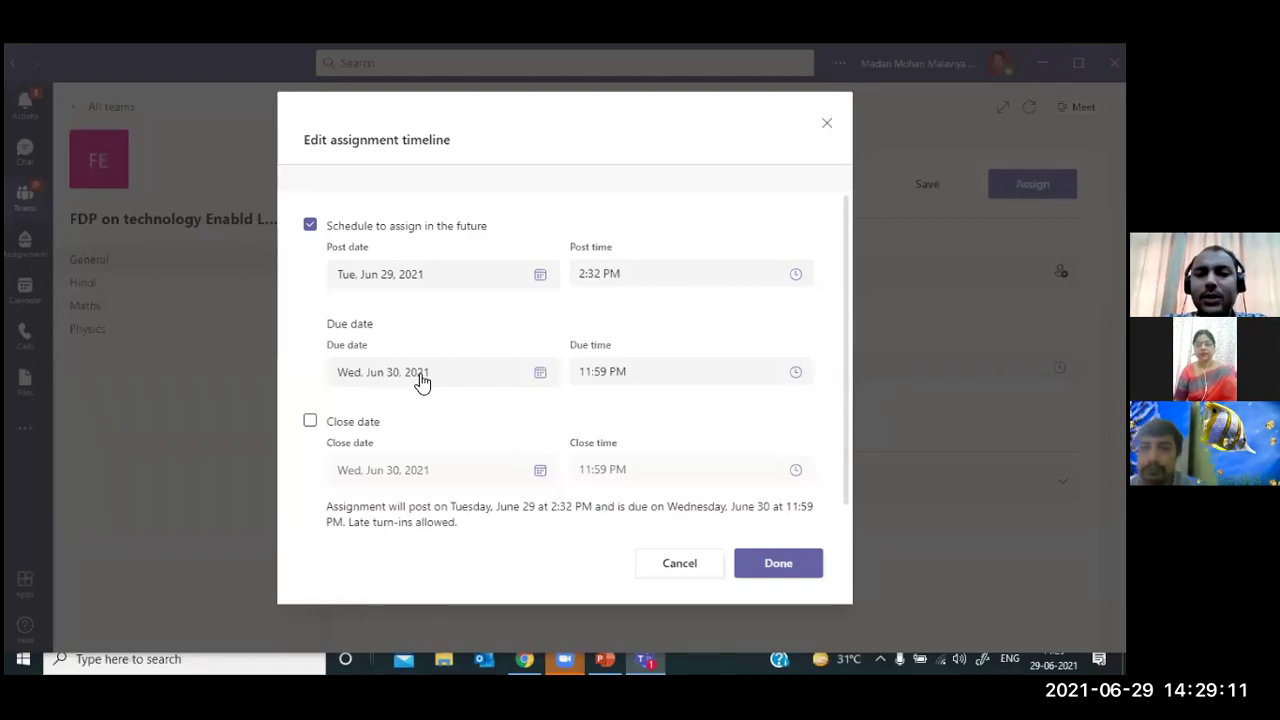
Set the assignment's due date to Tue, Jun 29, 2021
left_click(545, 377)
left_click(628, 500)
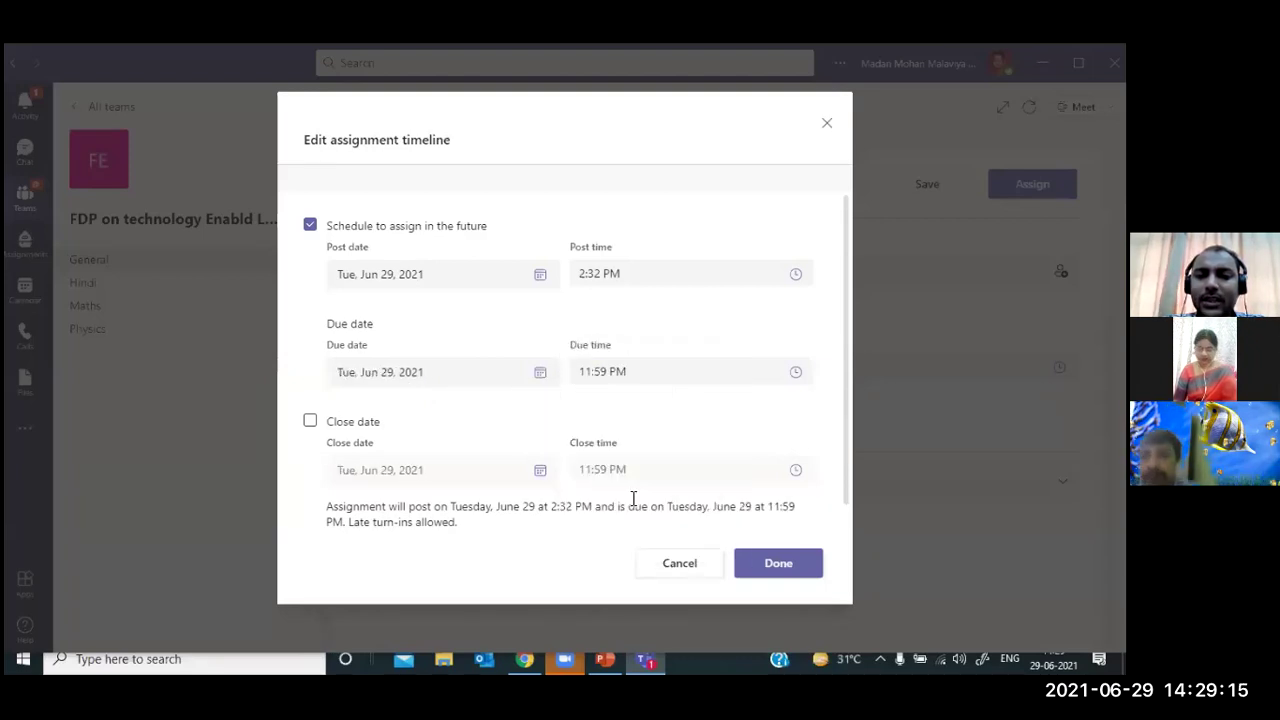
Set the due time of the scheduled assignment to 2:45 PM
left_click(799, 376)
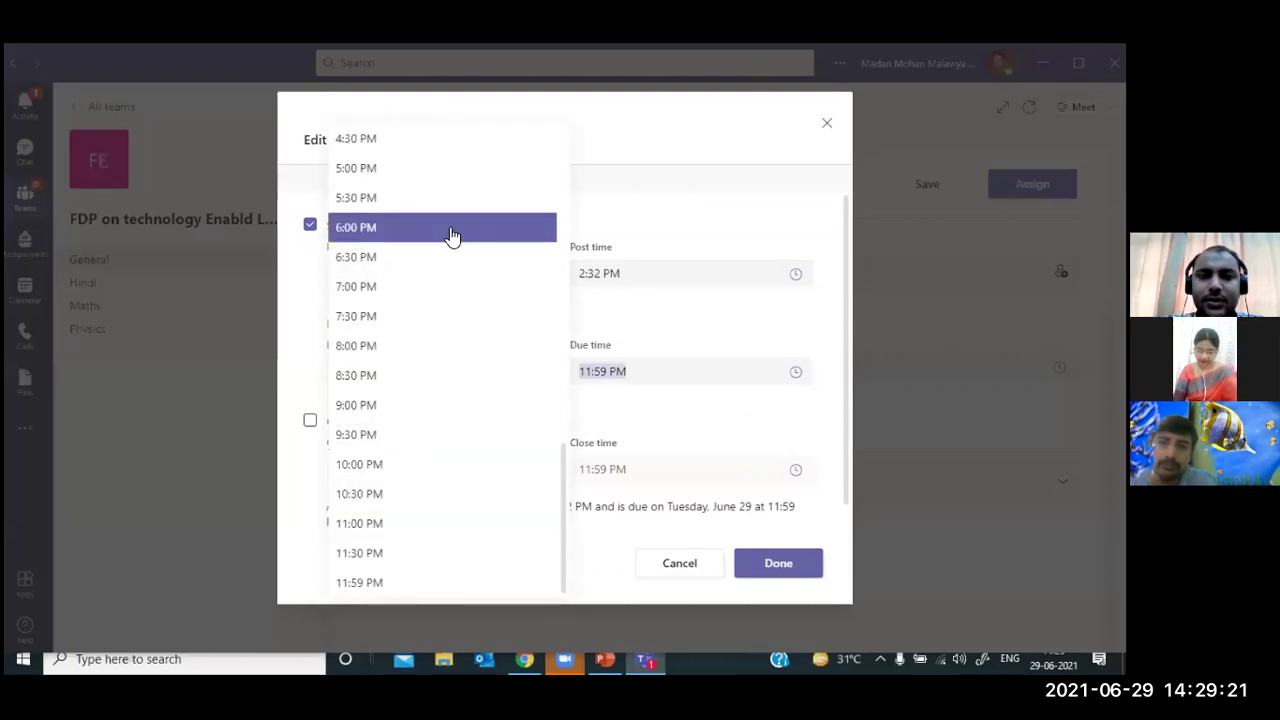
scroll(452, 235, "up", 4)
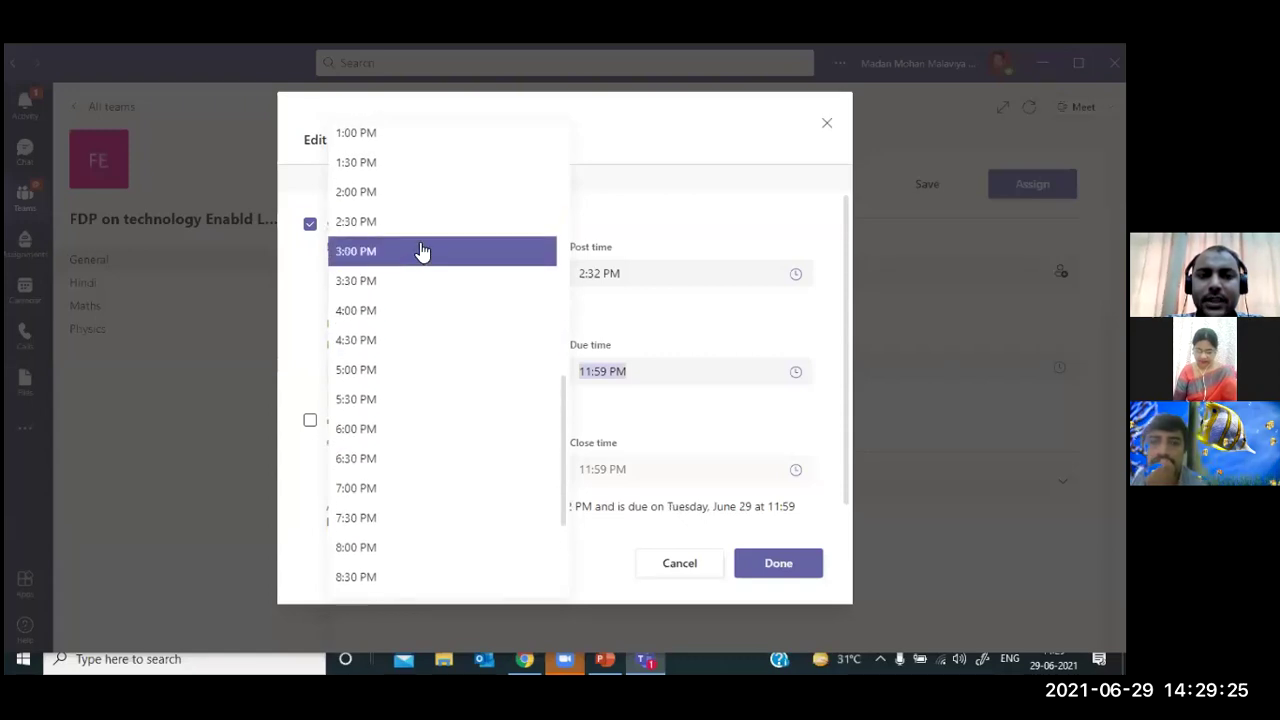
left_click(437, 230)
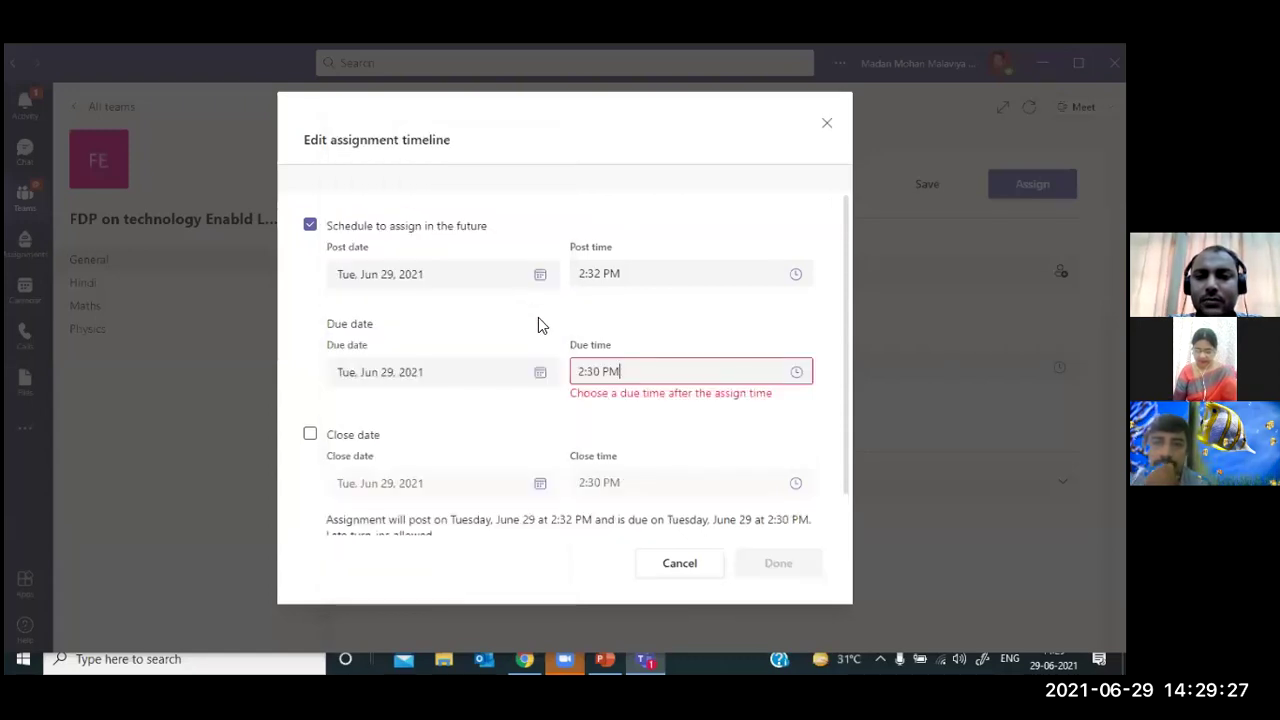
double_click(596, 372)
type("45")
left_click(551, 419)
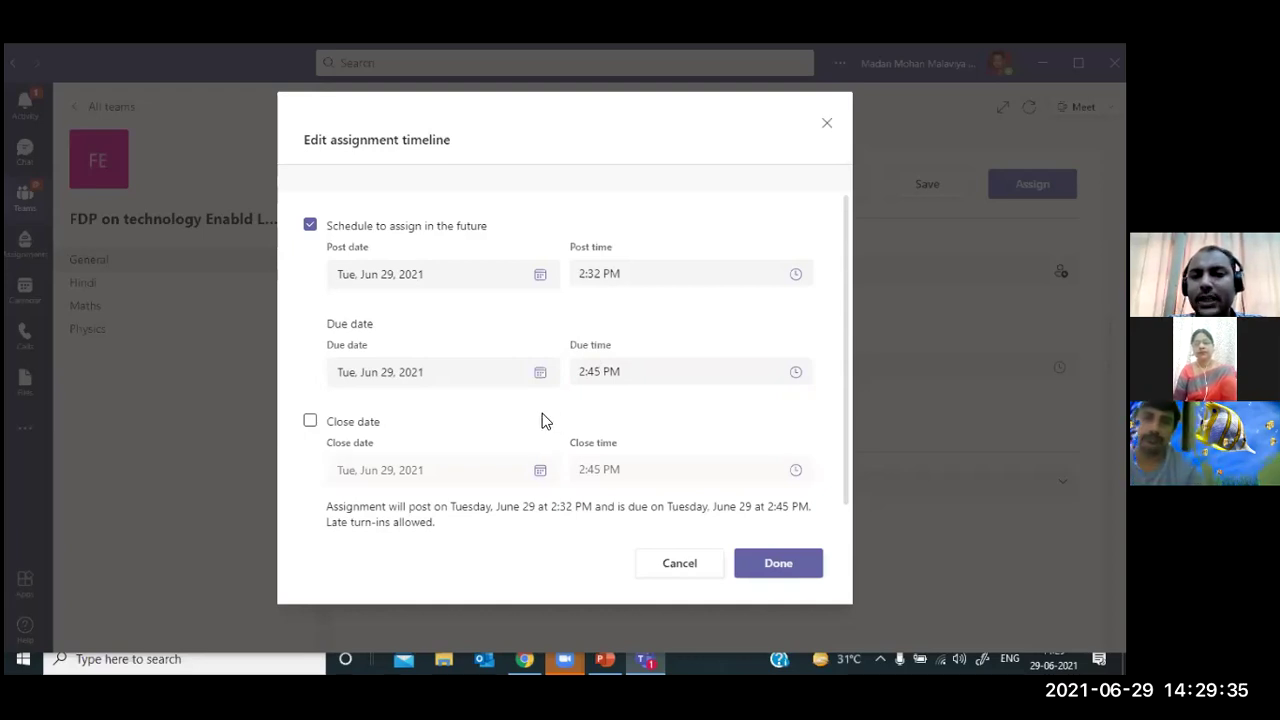
Enable the close date in the assignment timeline and add the assignment to the calendars of students and team owners
scroll(396, 458, "down", 1)
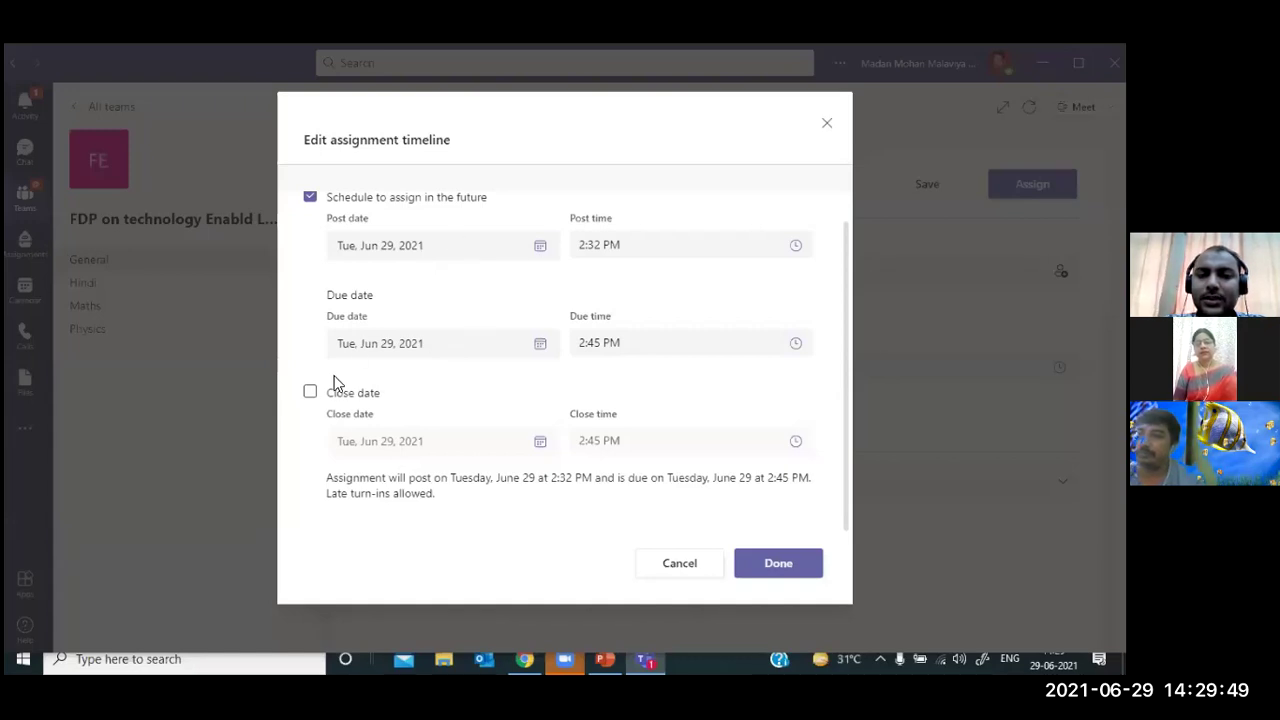
left_click(310, 396)
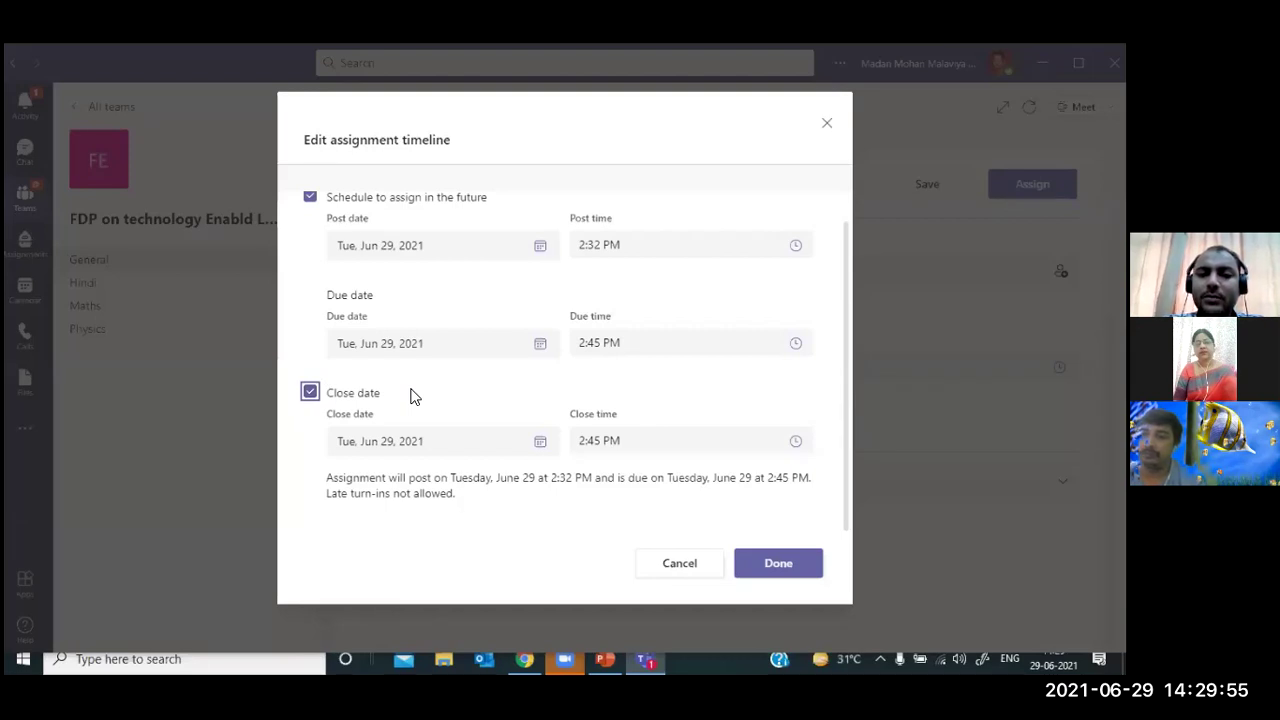
left_click(781, 568)
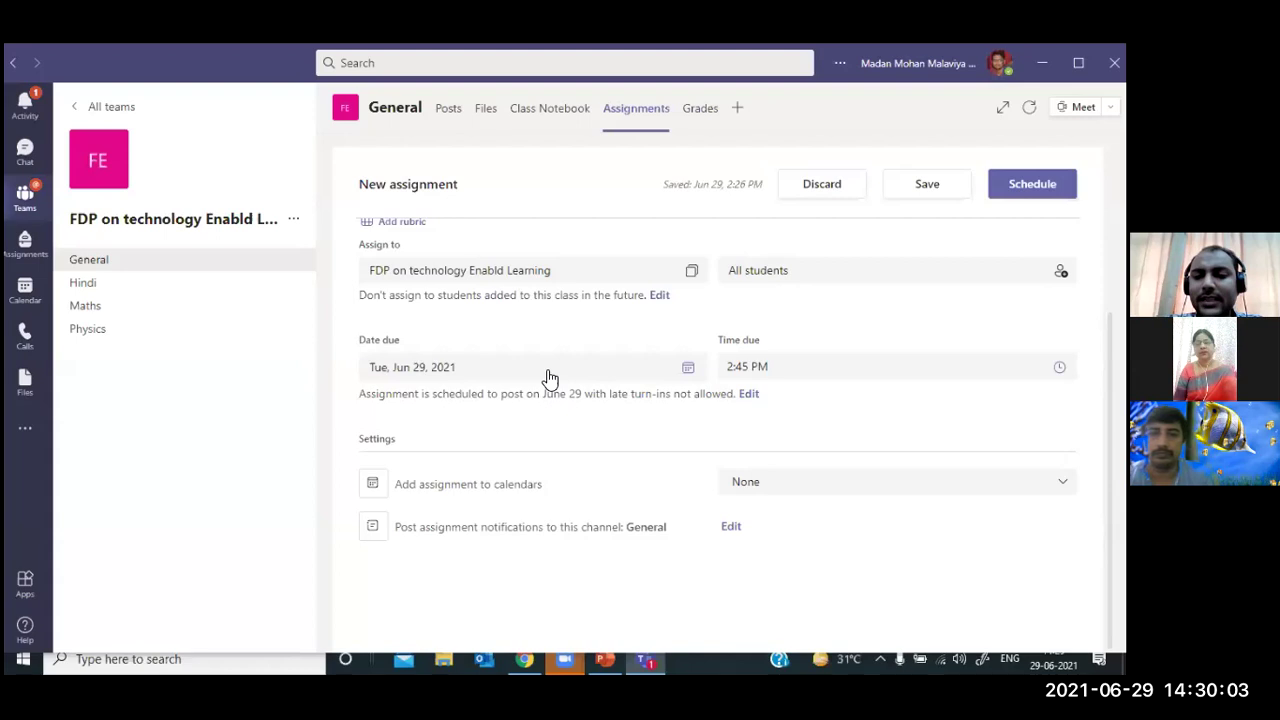
left_click(806, 488)
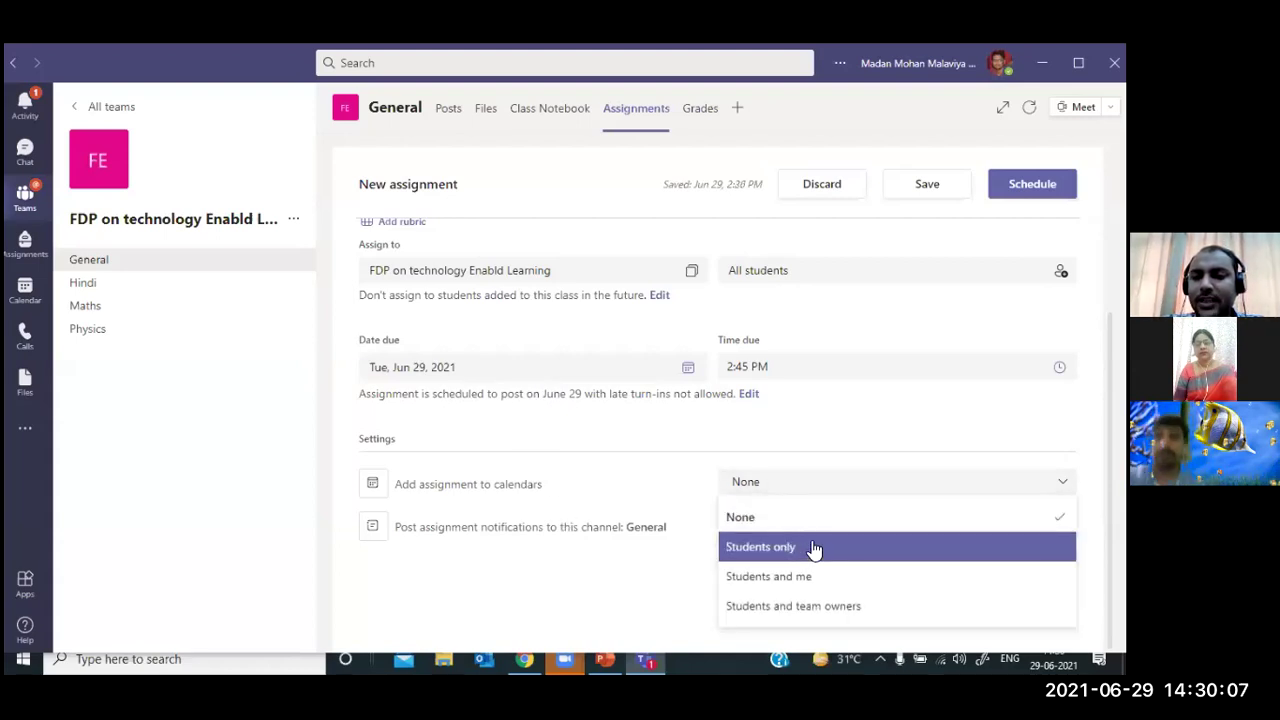
left_click(812, 606)
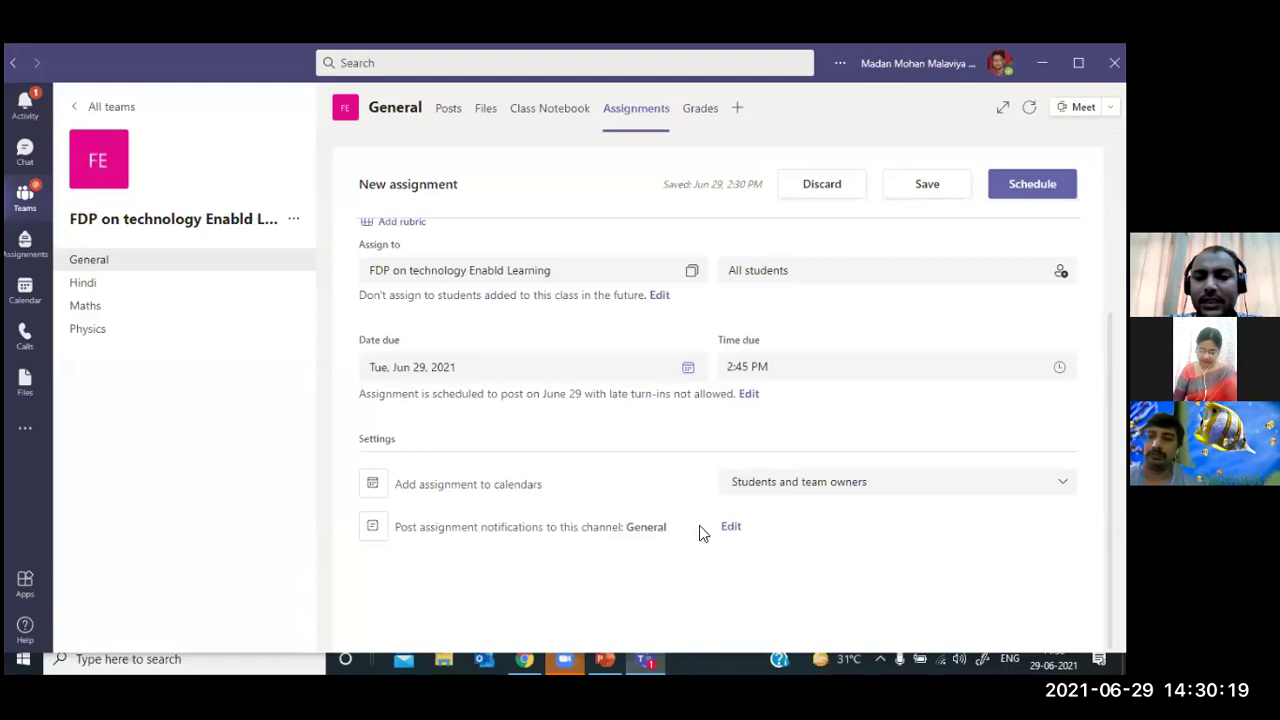
Choose the Hindi channel for the assignment notifications and schedule the assignment
left_click(730, 527)
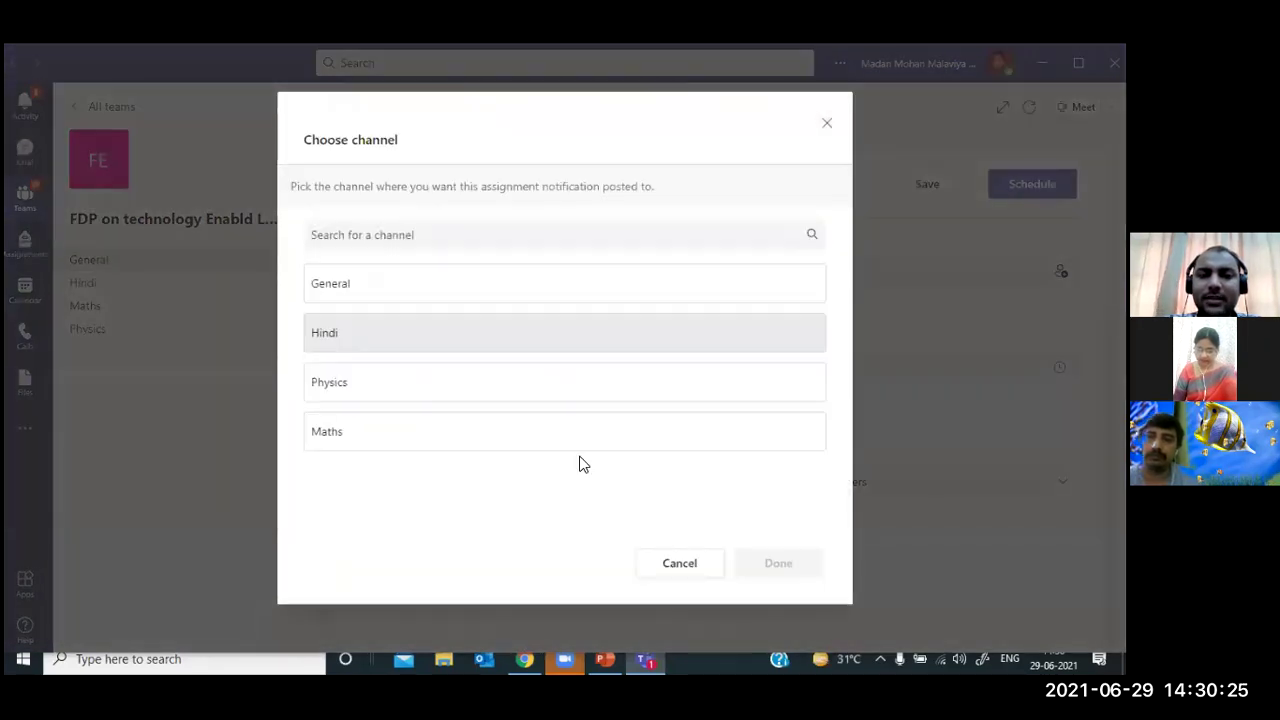
key("Up")
key("Down")
key("space")
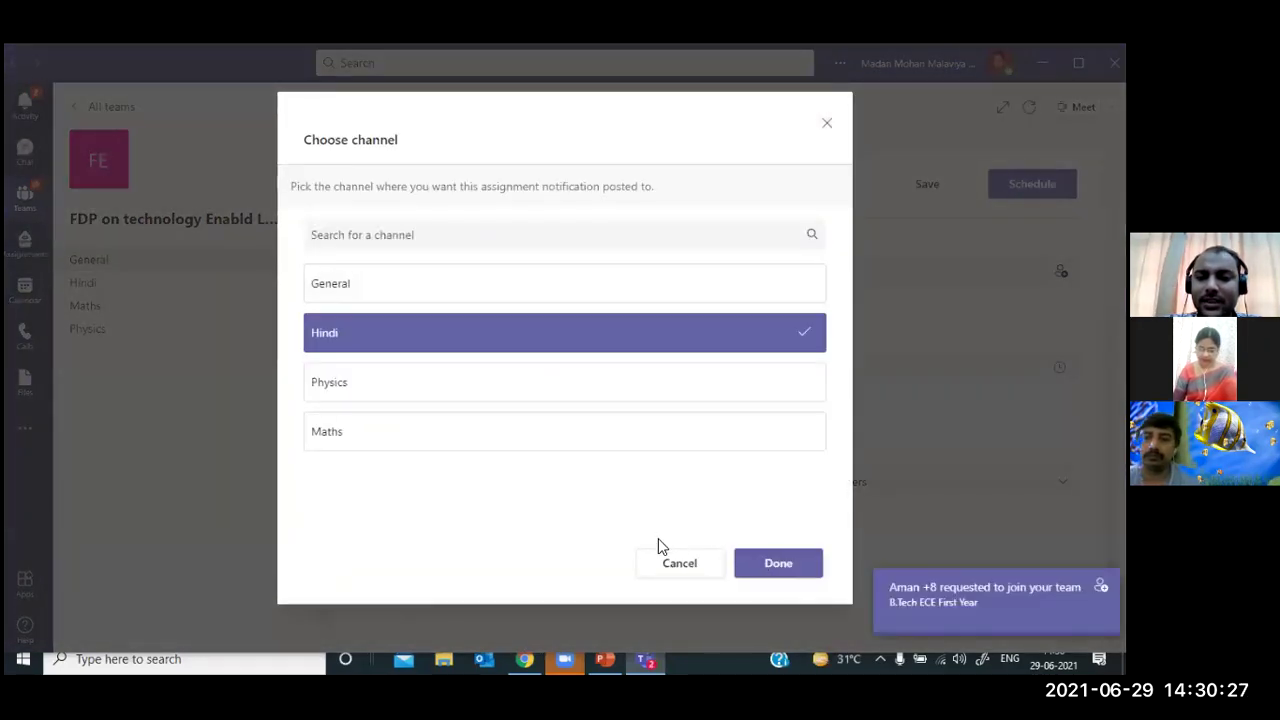
key("Tab")
key("Return")
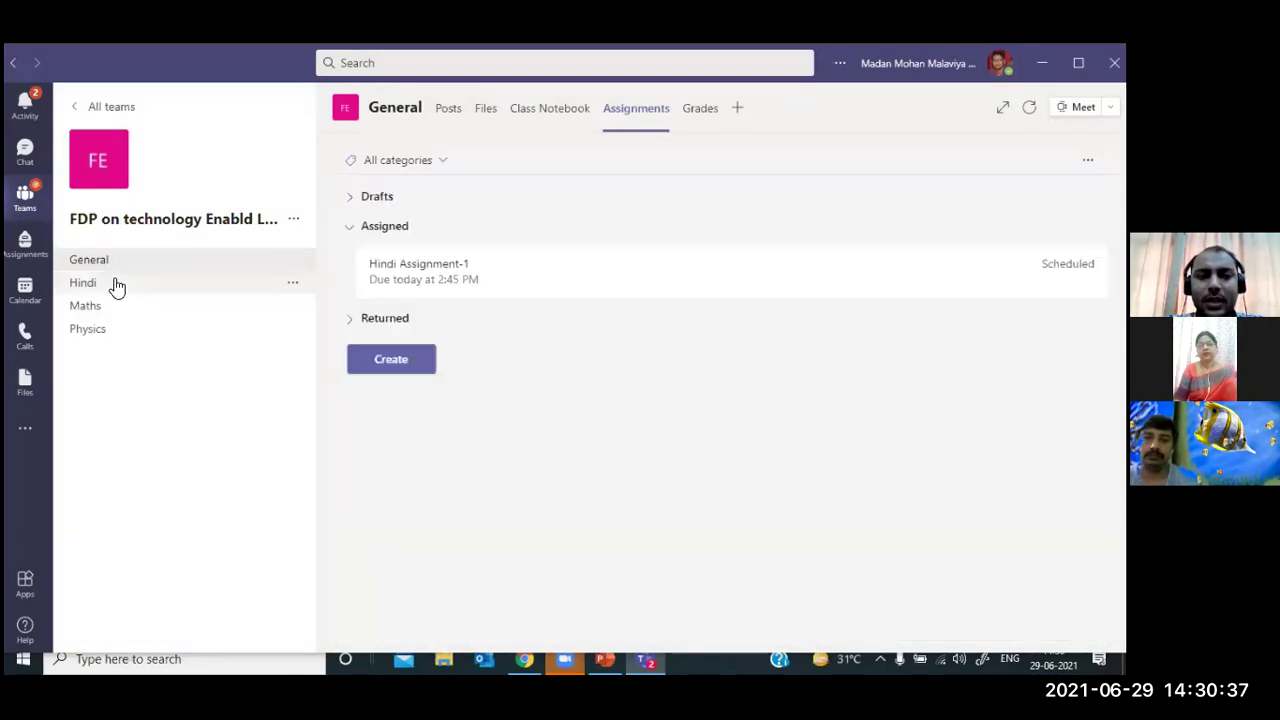
Check the Hindi channel's posts and review the scheduled Hindi Assignment-1 in the General channel's assignments
left_click(126, 289)
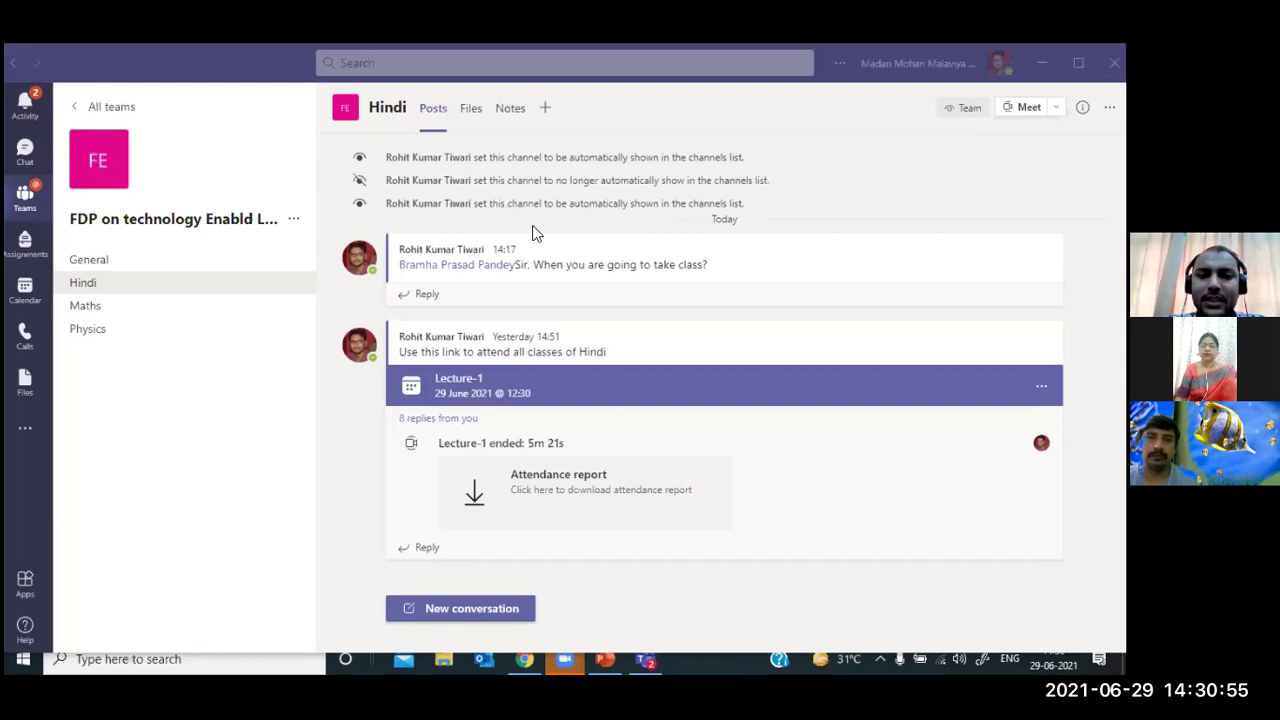
left_click(230, 260)
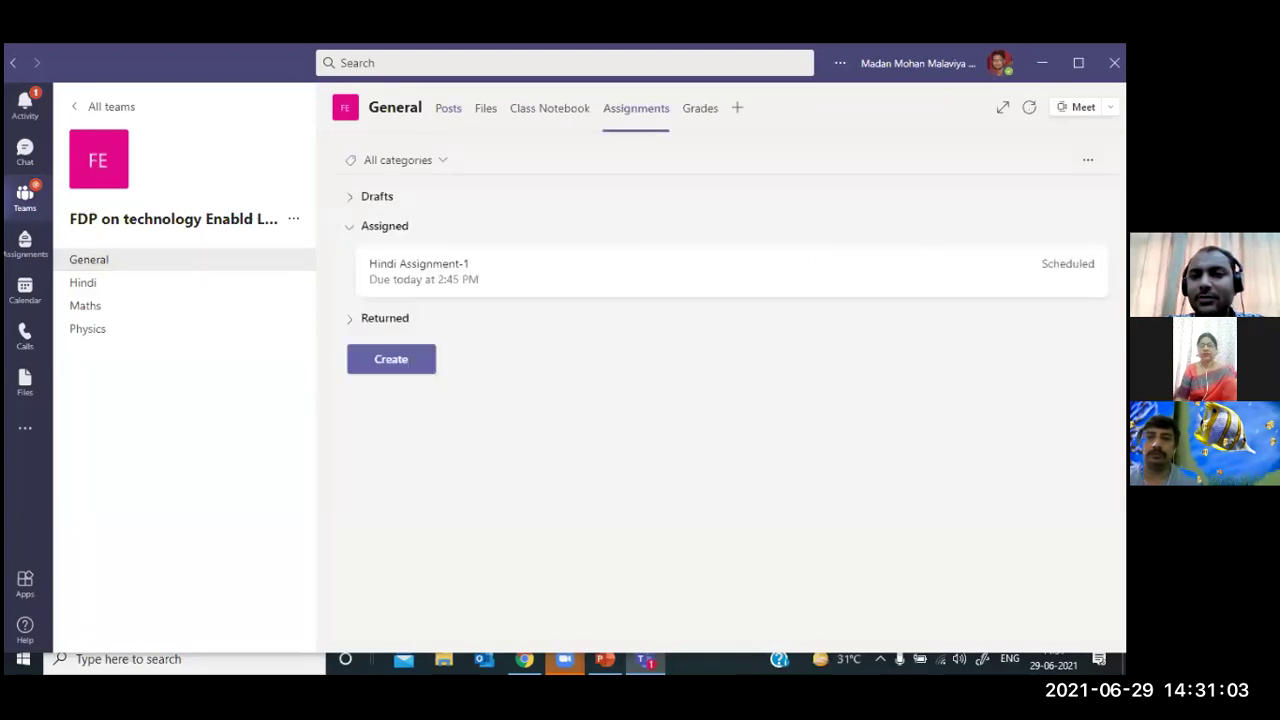
left_click(880, 276)
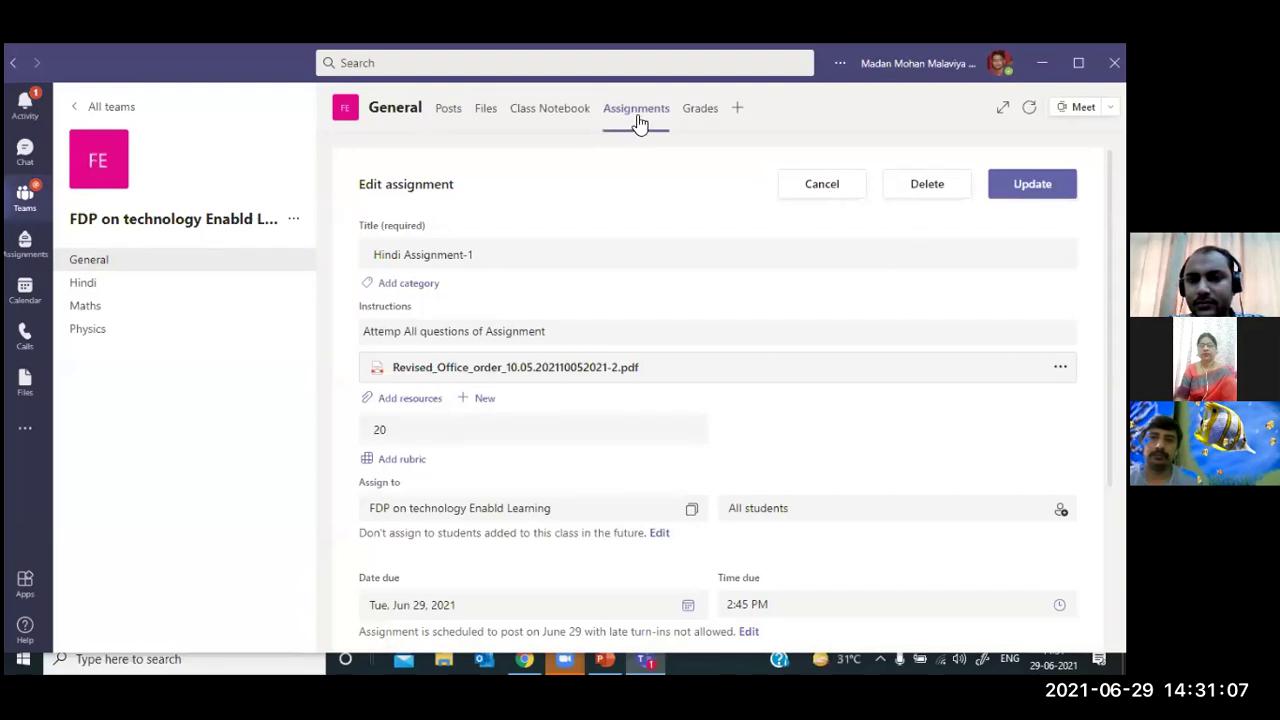
left_click(548, 118)
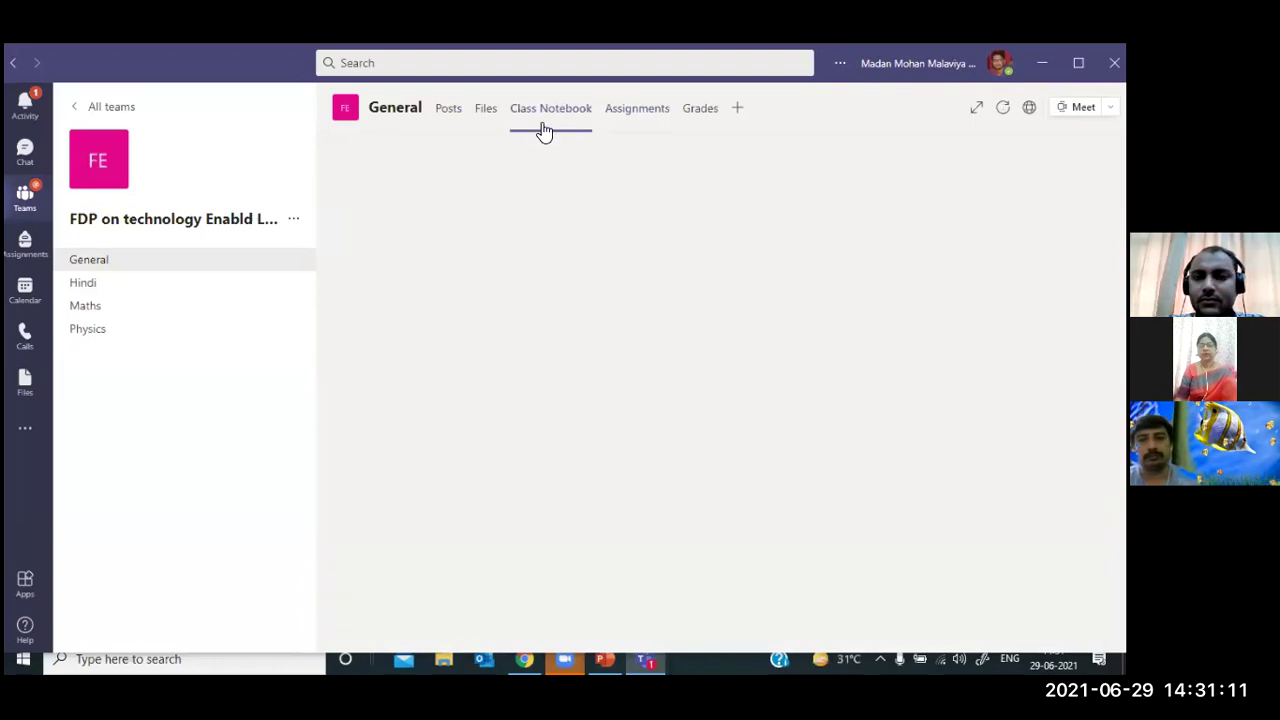
left_click(636, 108)
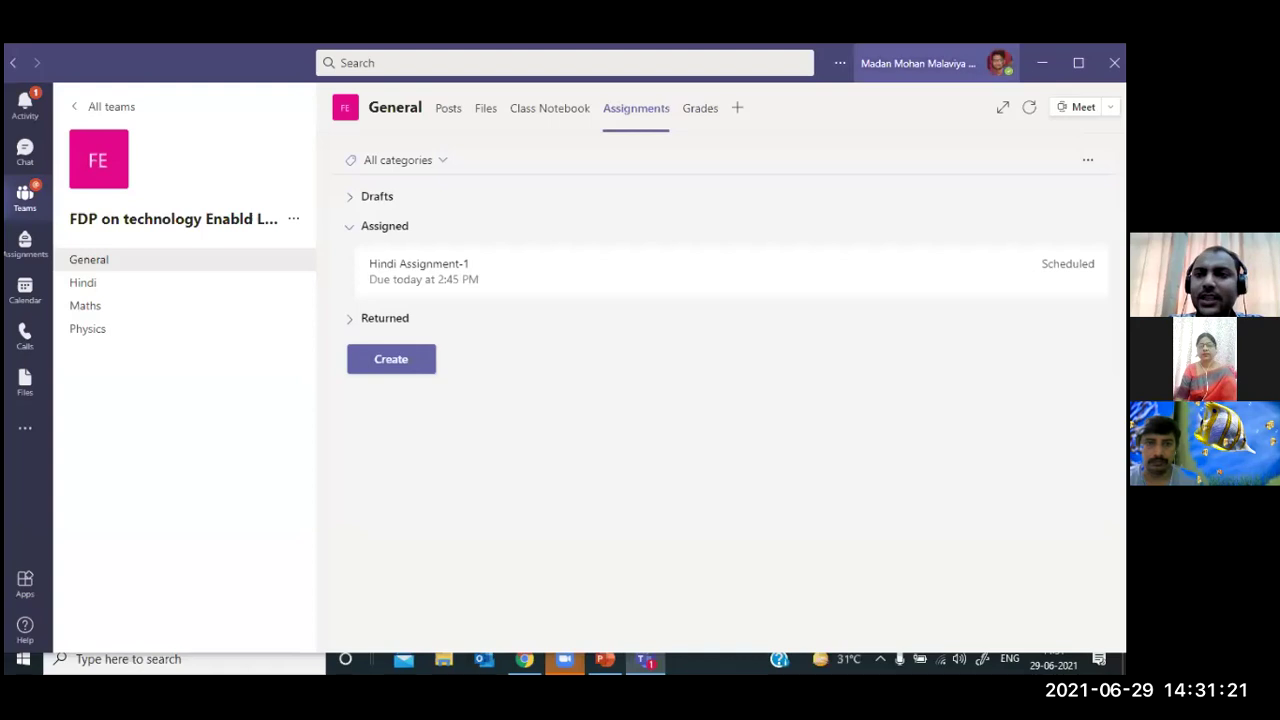
Switch to the student account and open the assignments of the FDP on technology Enabld Learning team
left_click(918, 63)
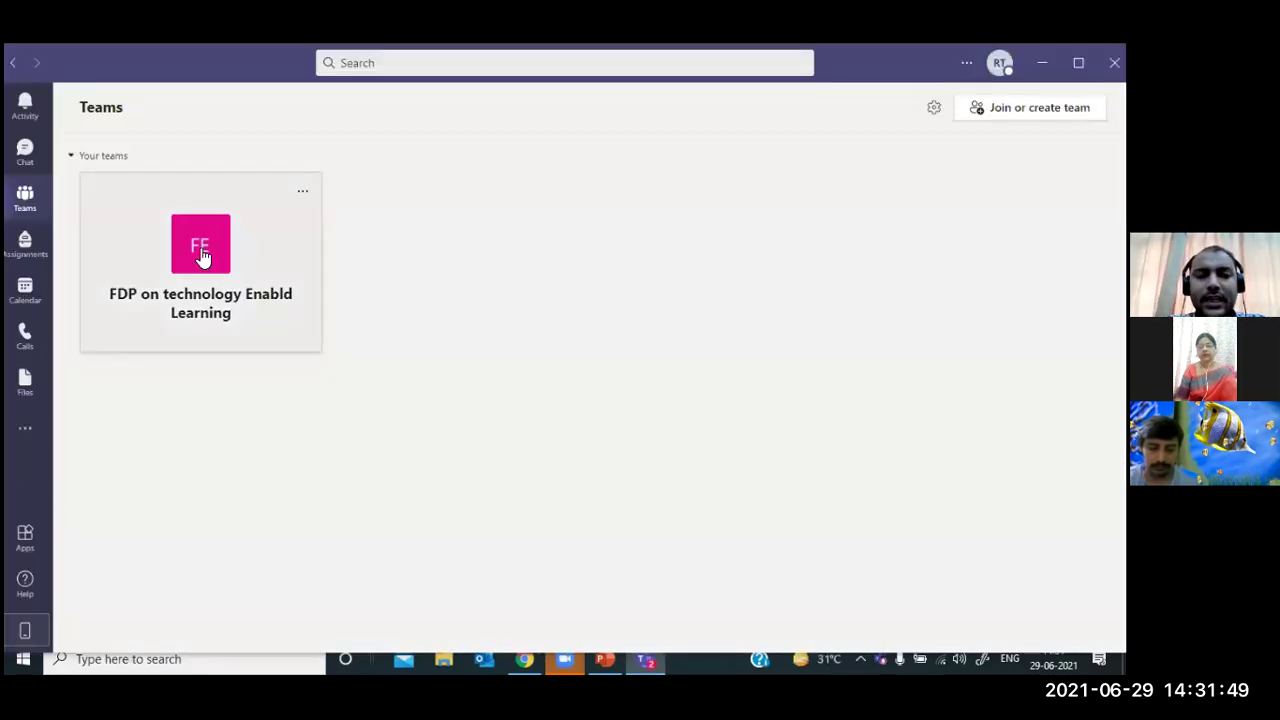
left_click(203, 257)
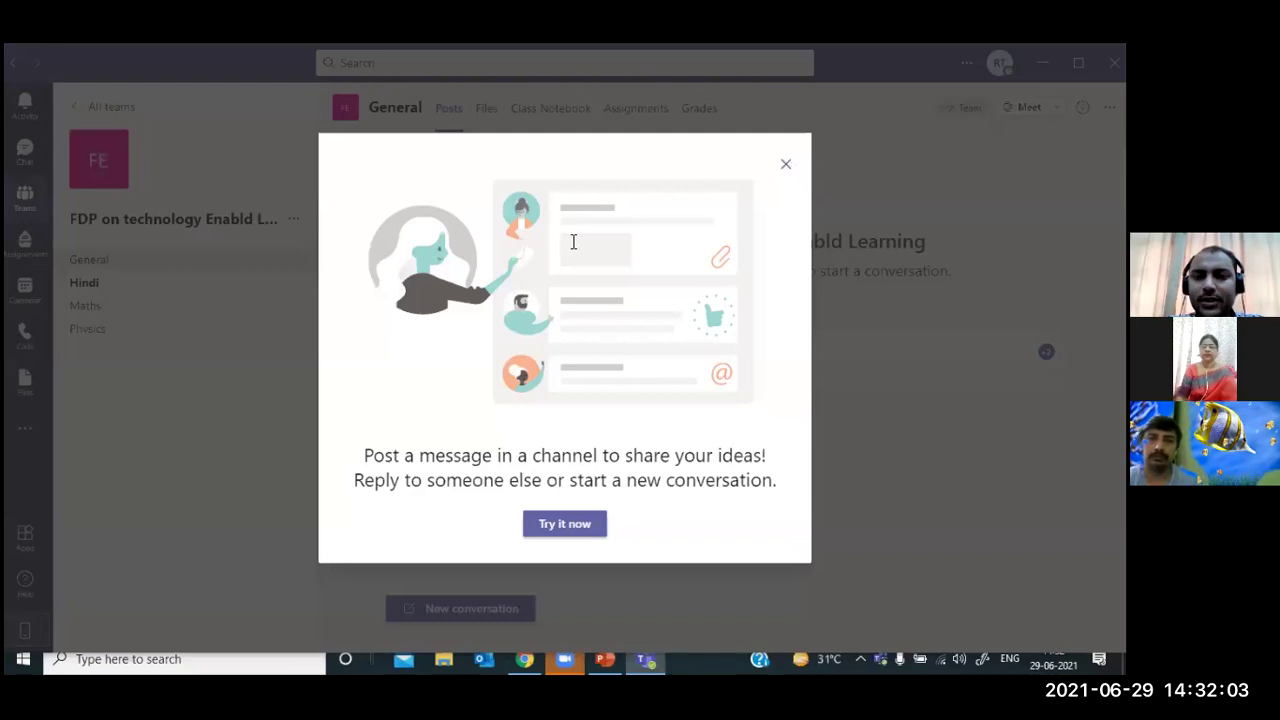
left_click(786, 166)
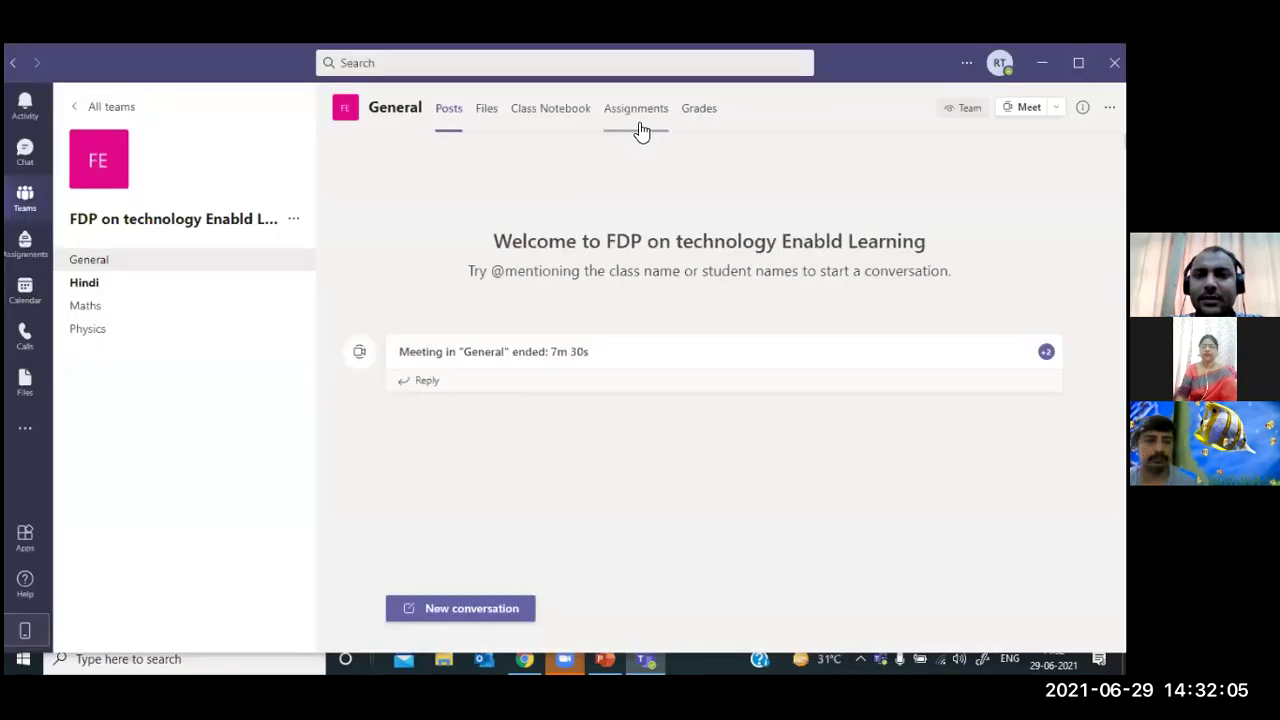
left_click(637, 110)
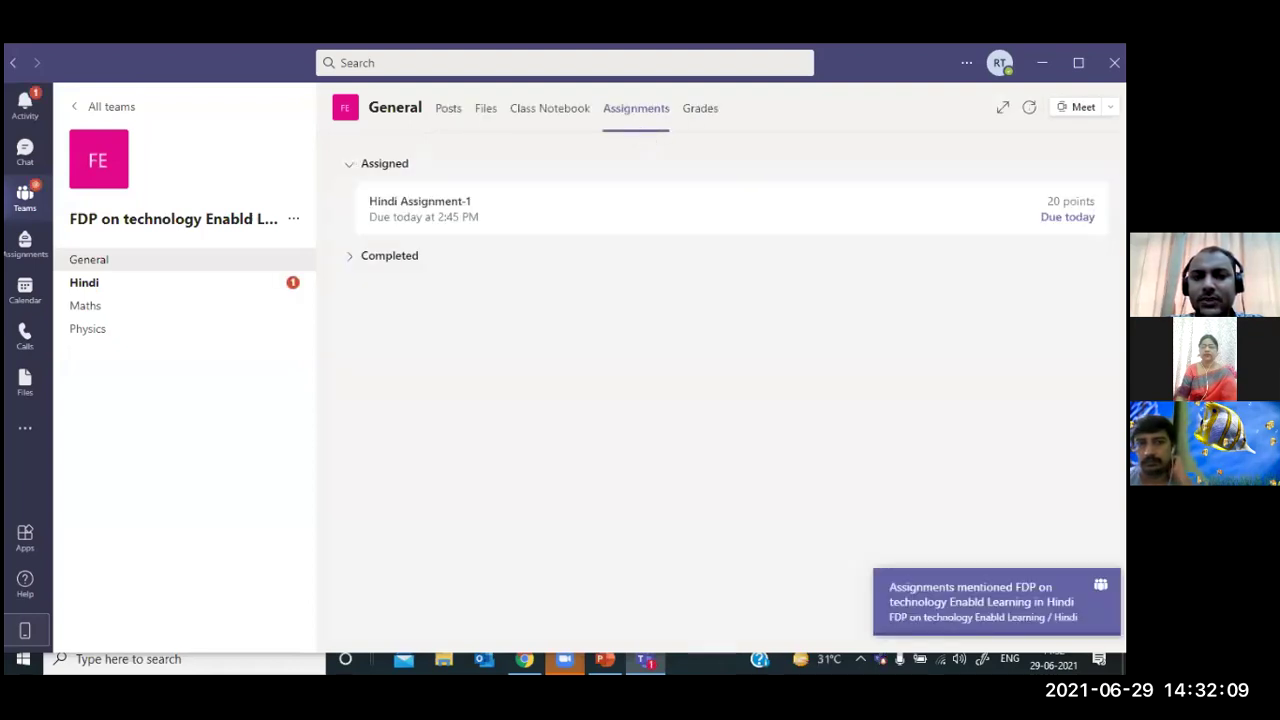
View Hindi Assignment-1 from its post in the Hindi channel and examine the attached reference PDF
left_click(188, 290)
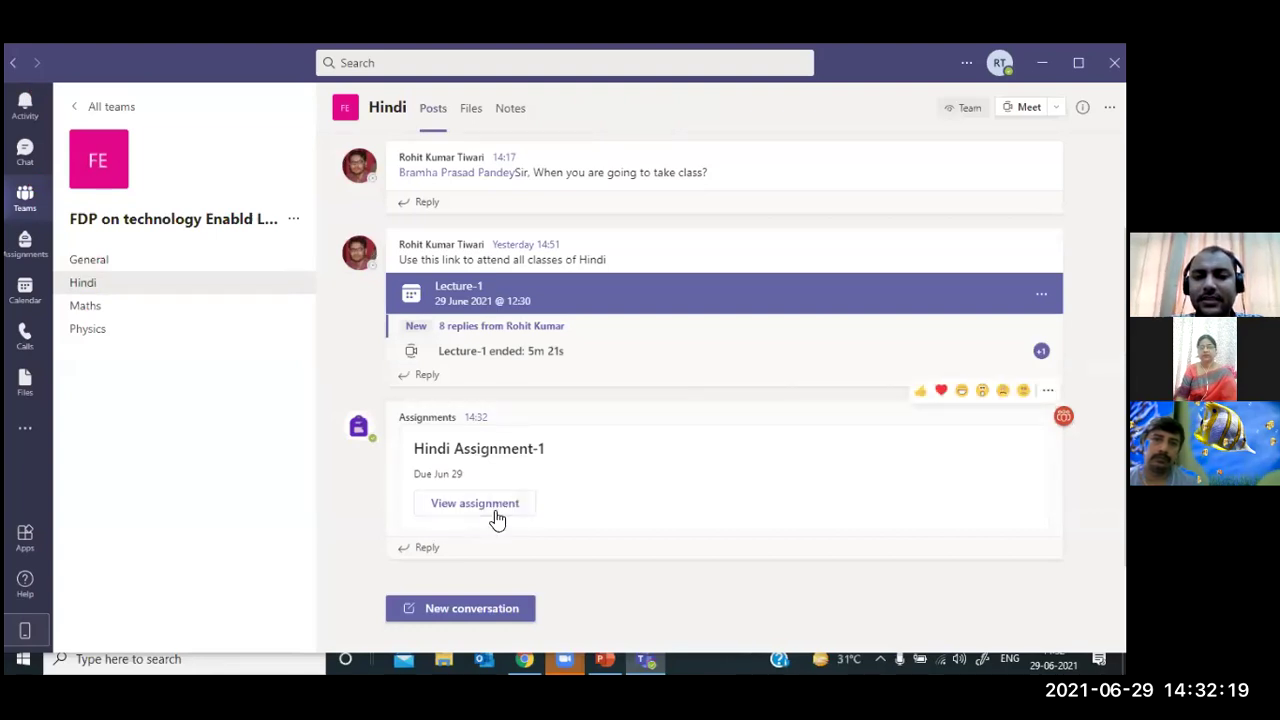
left_click(495, 510)
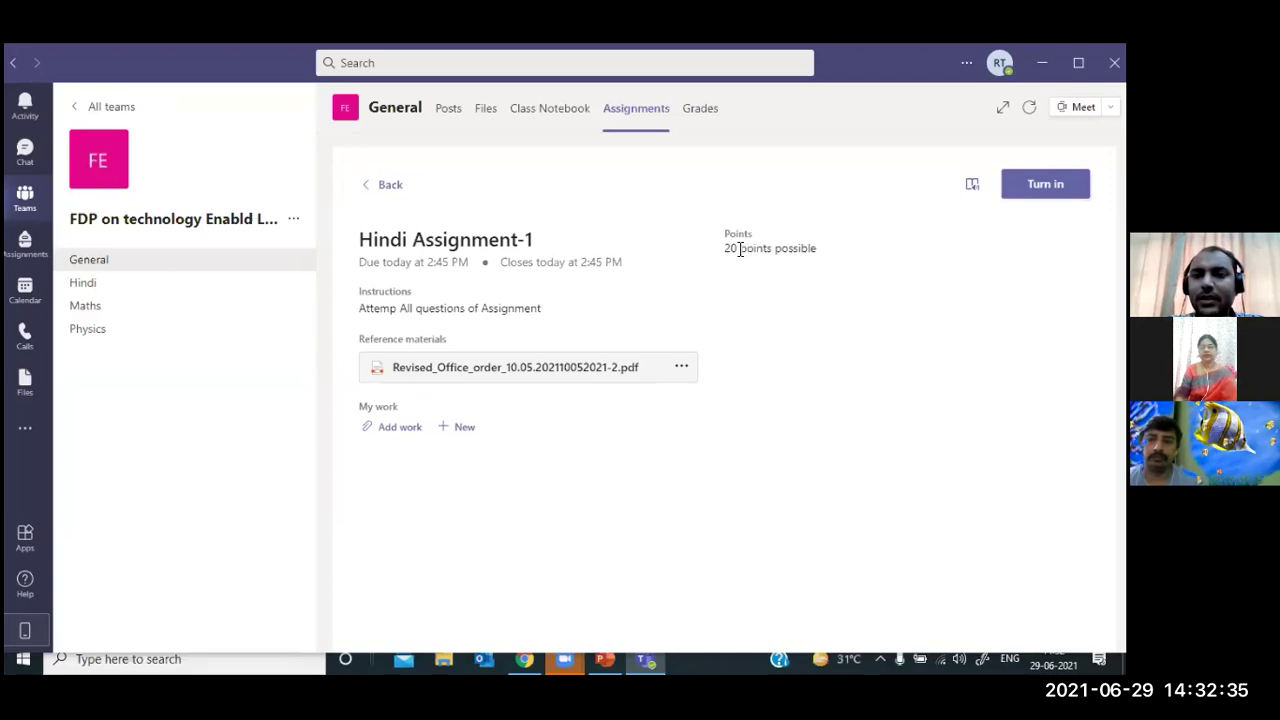
left_click(562, 372)
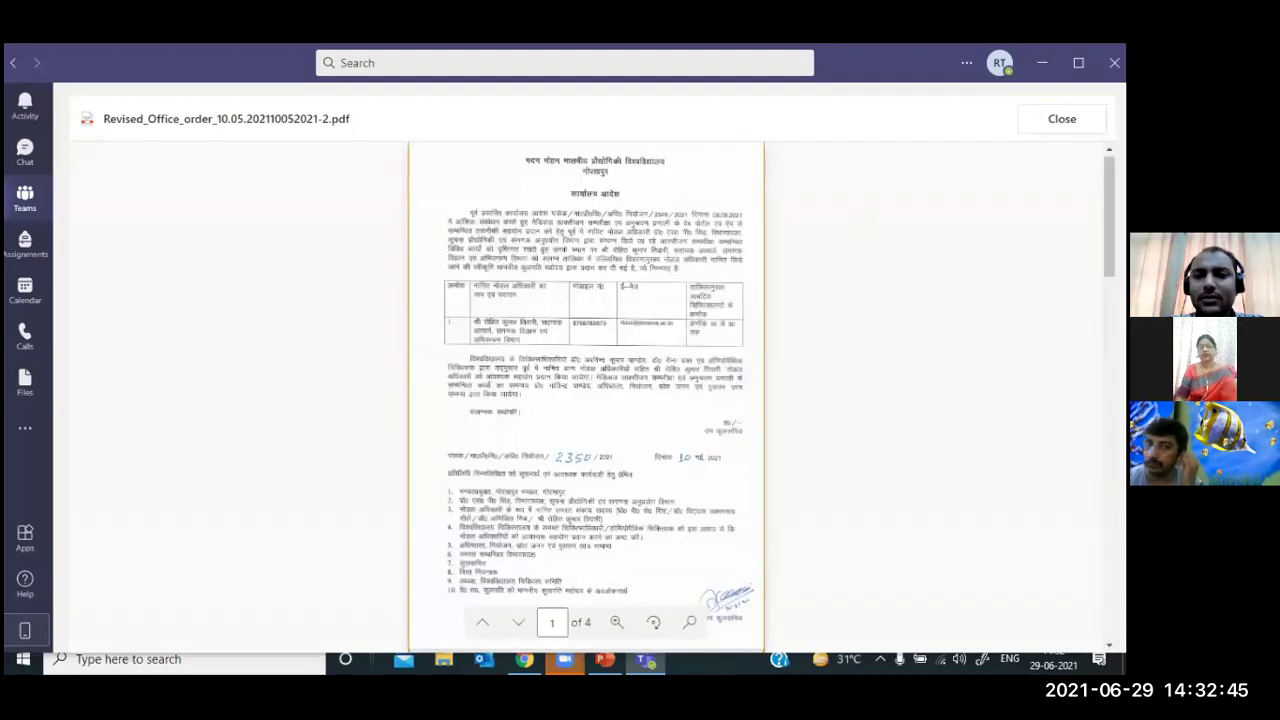
key("Escape")
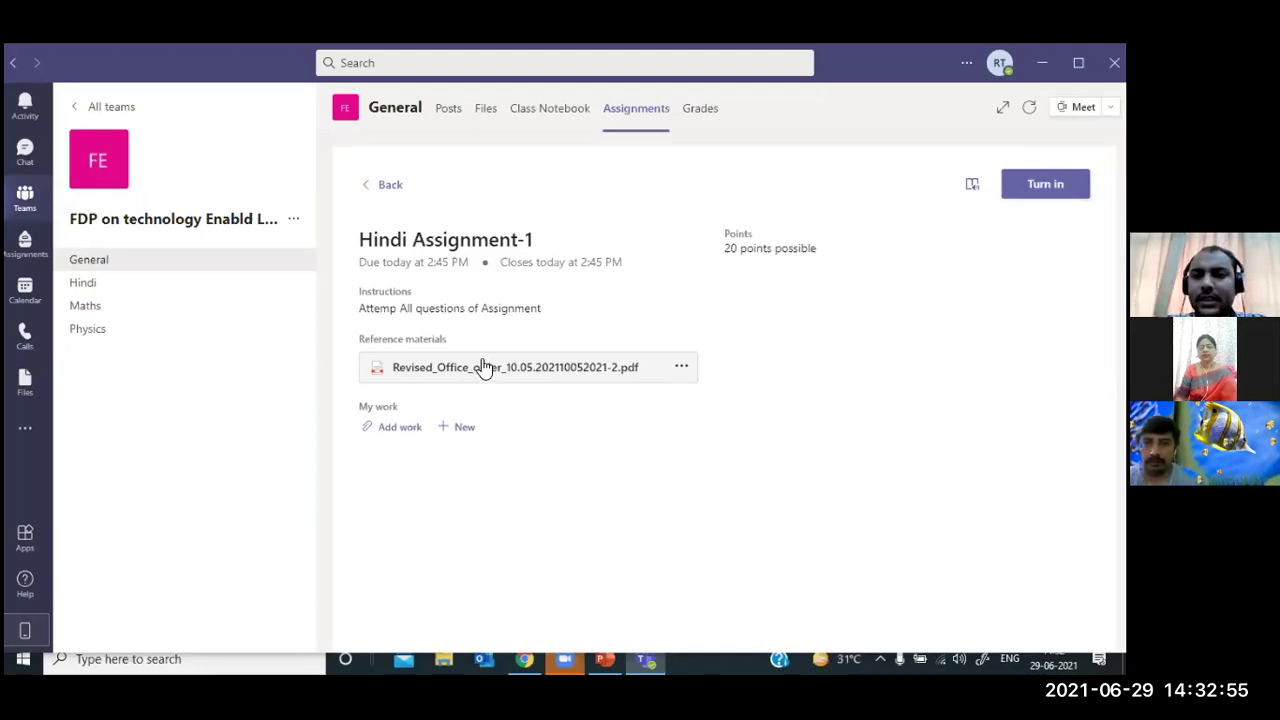
Upload BCS-03_Major Exam Theory.pdf from the Downloads folder as work for Hindi Assignment-1 and turn it in
left_click(405, 432)
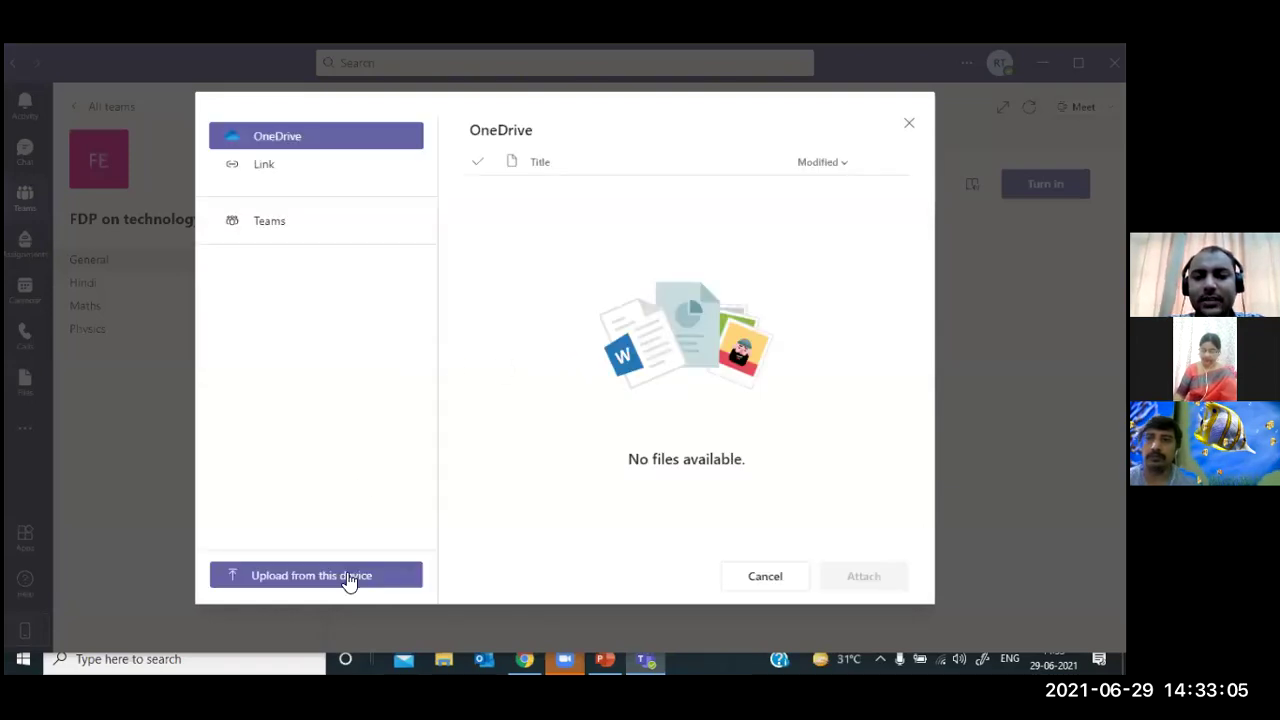
left_click(345, 575)
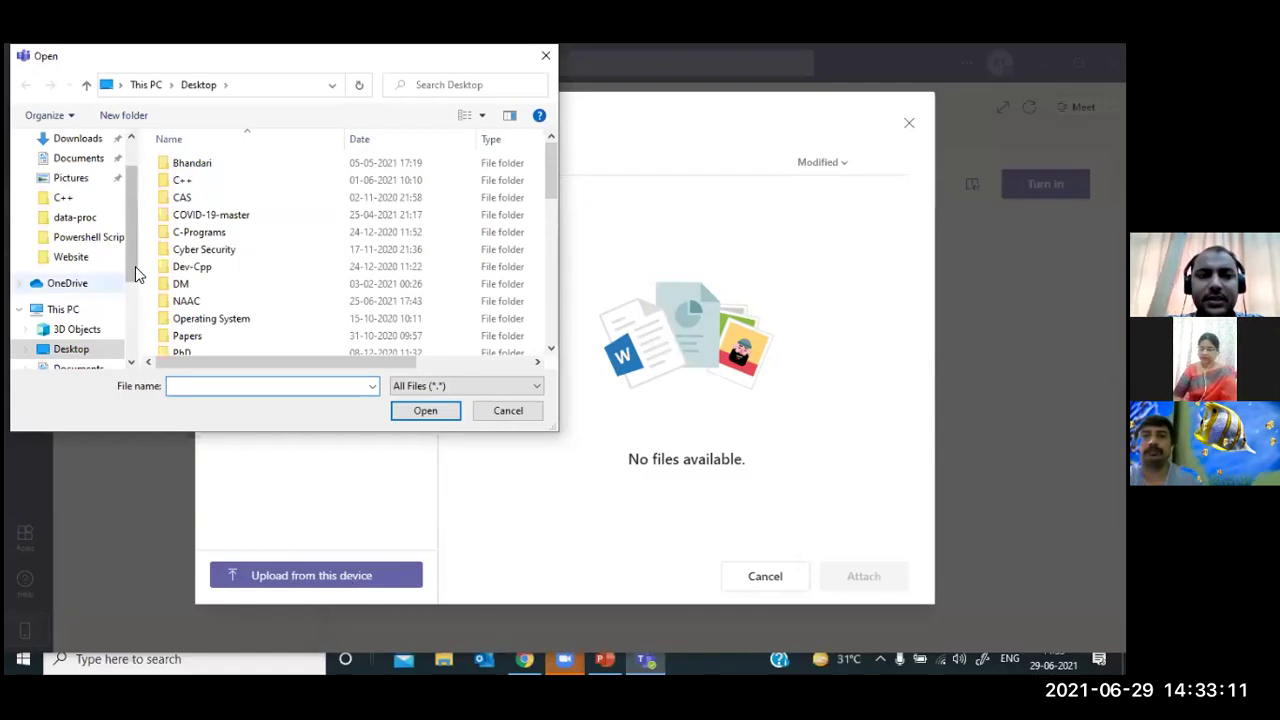
scroll(112, 336, "down", 1)
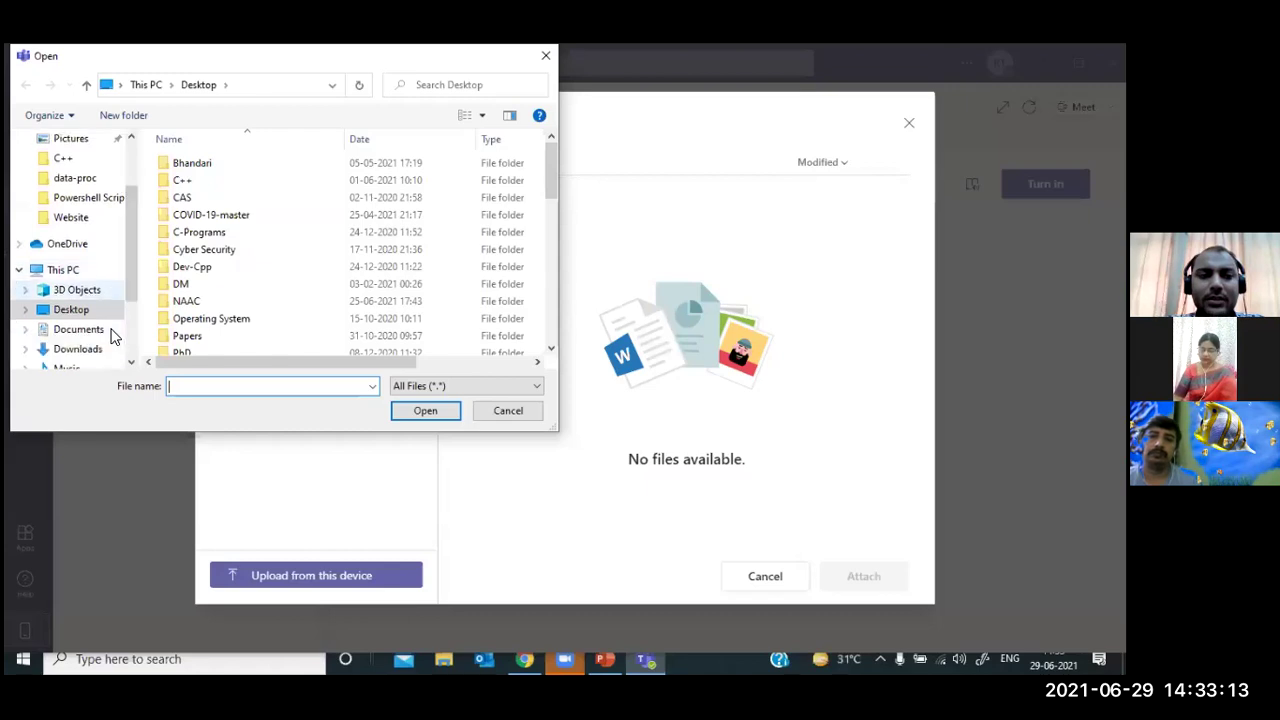
left_click(84, 352)
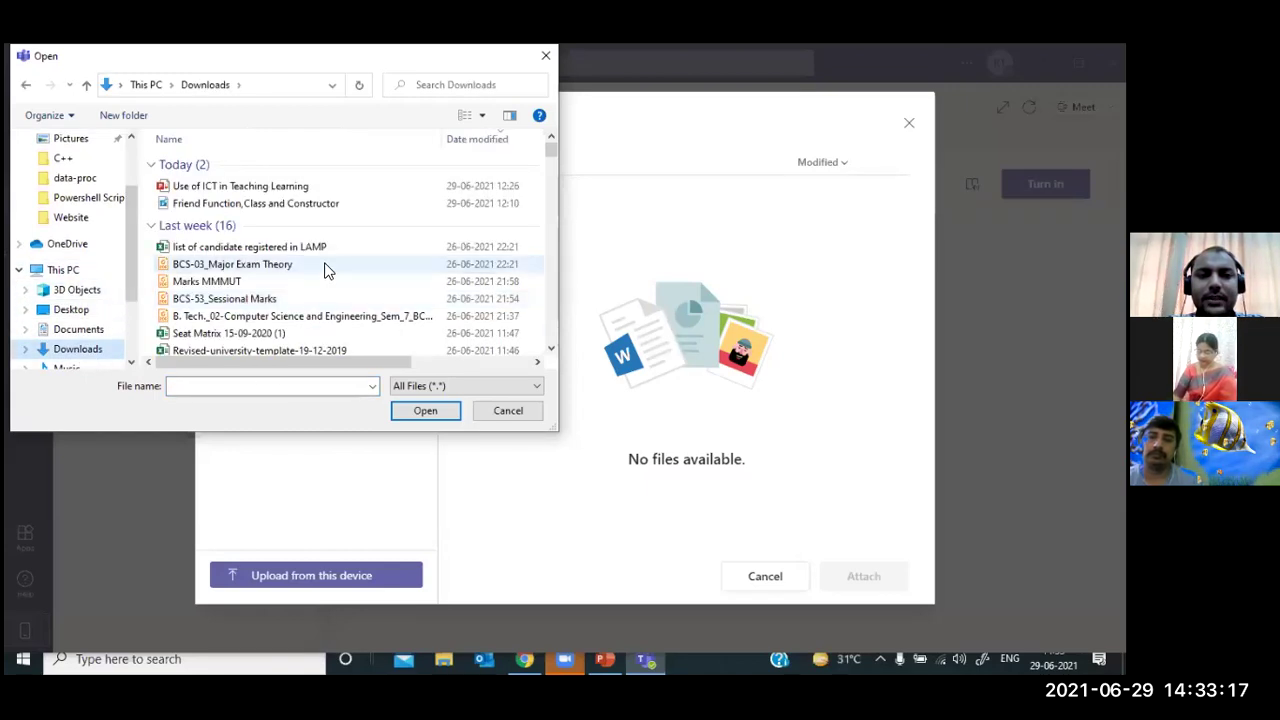
left_click(325, 266)
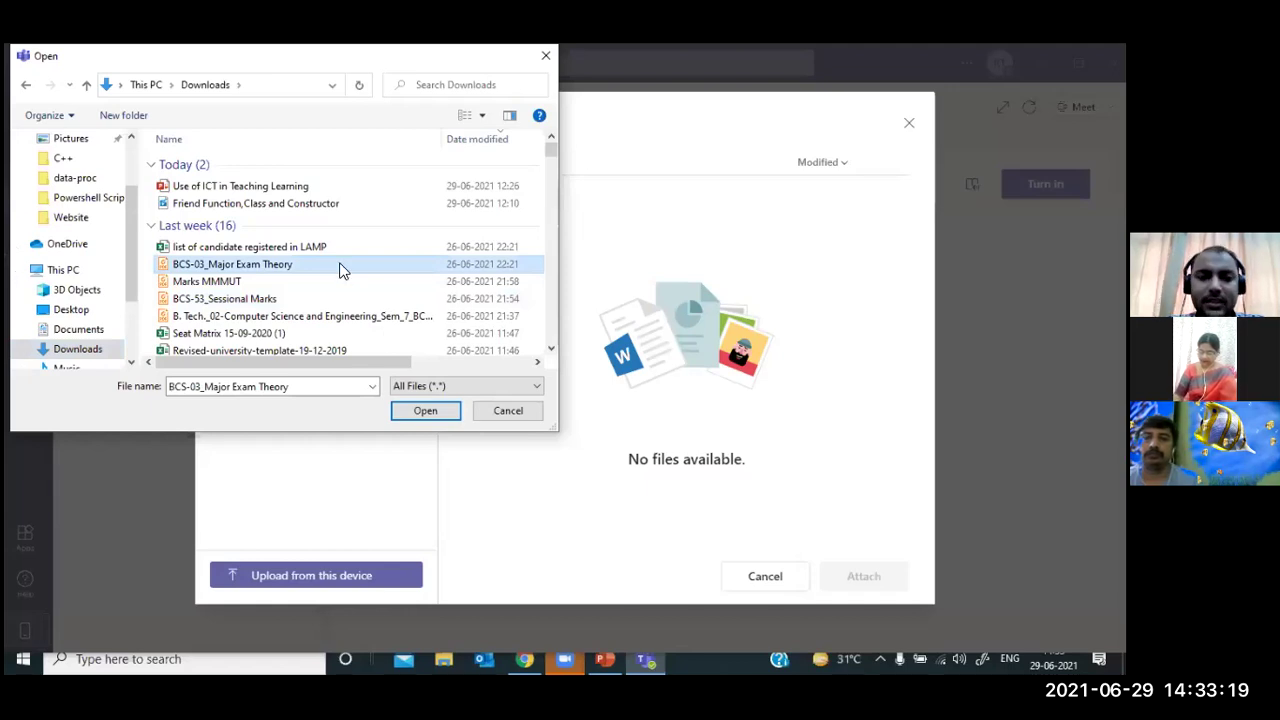
left_click(430, 411)
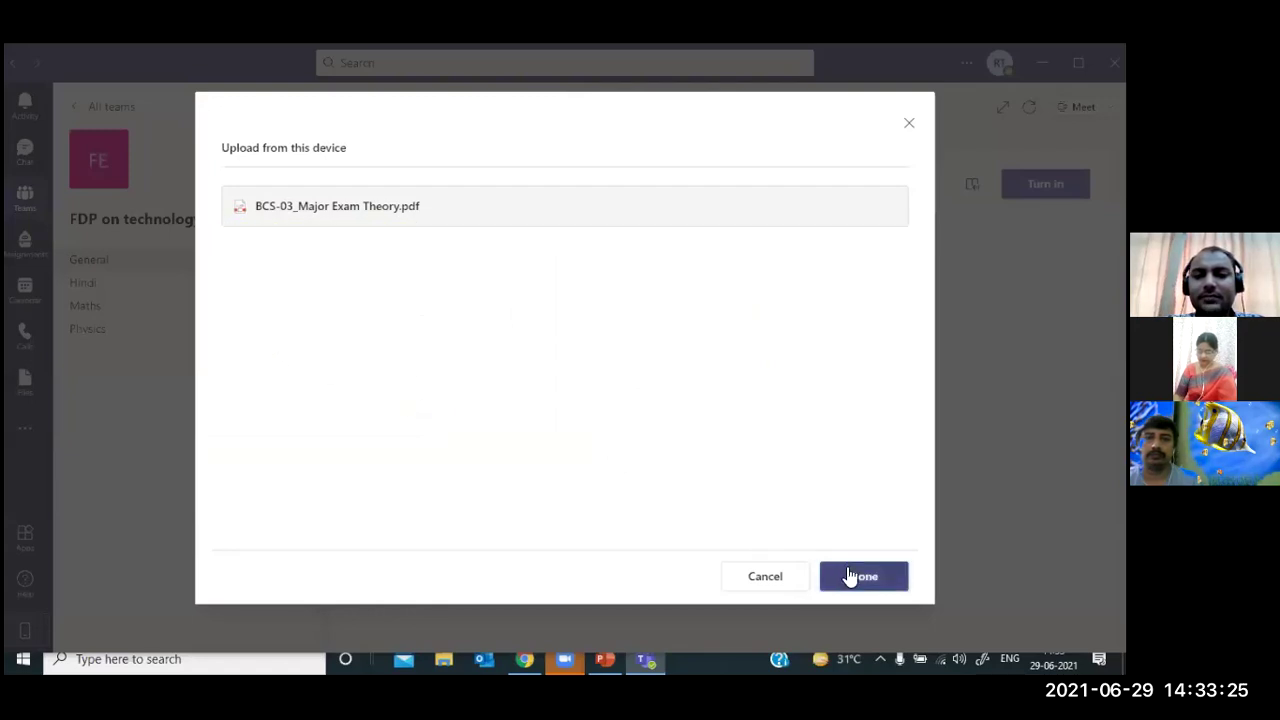
left_click(850, 577)
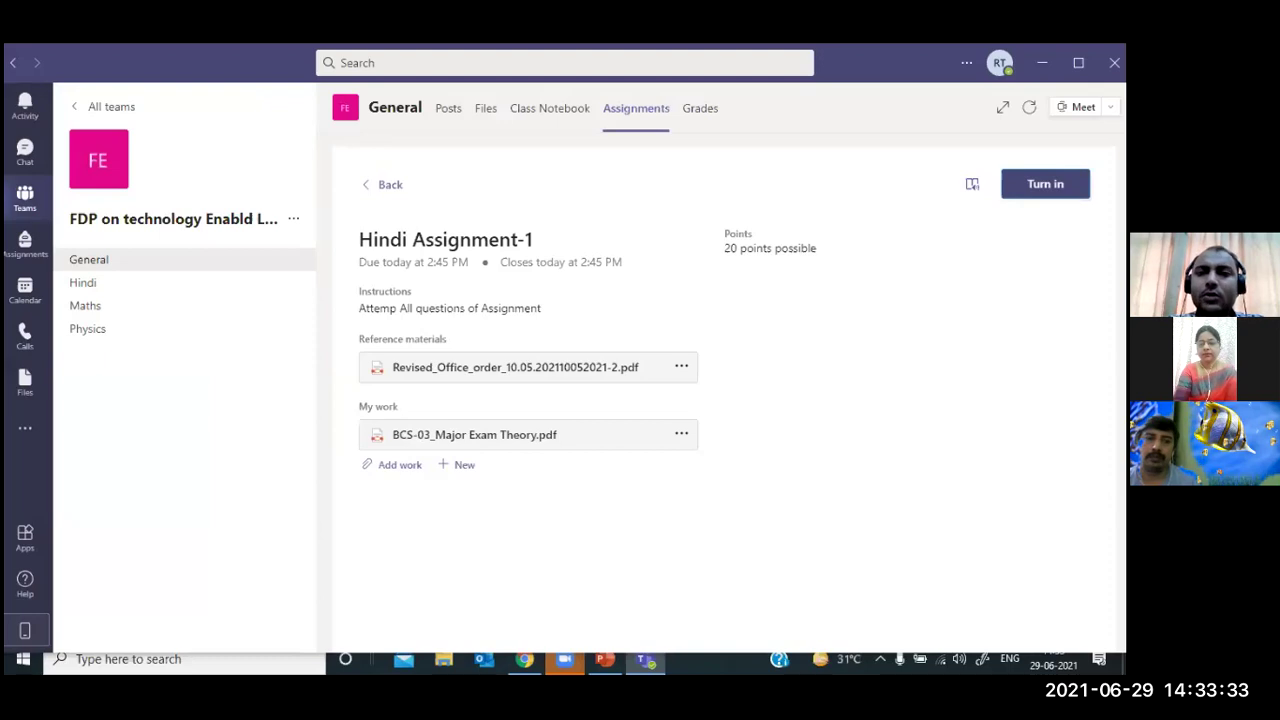
left_click(1045, 183)
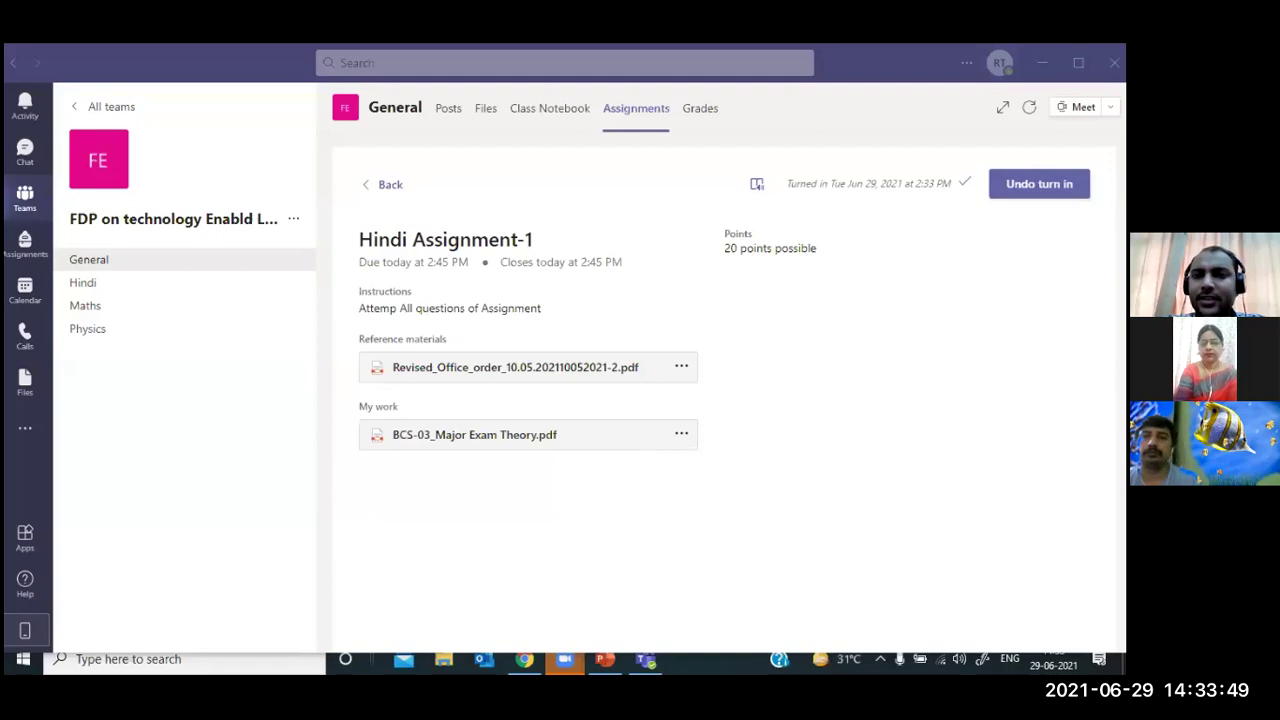
Sign out of the student account
left_click(1000, 62)
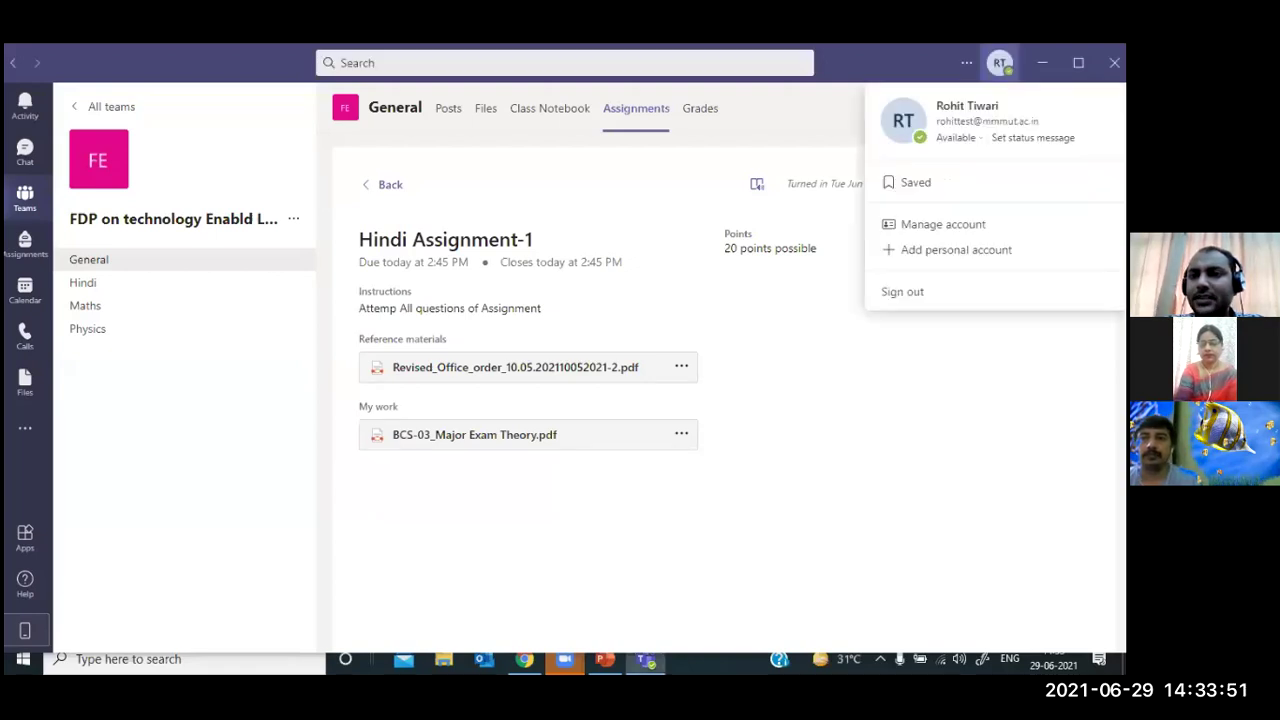
left_click(907, 293)
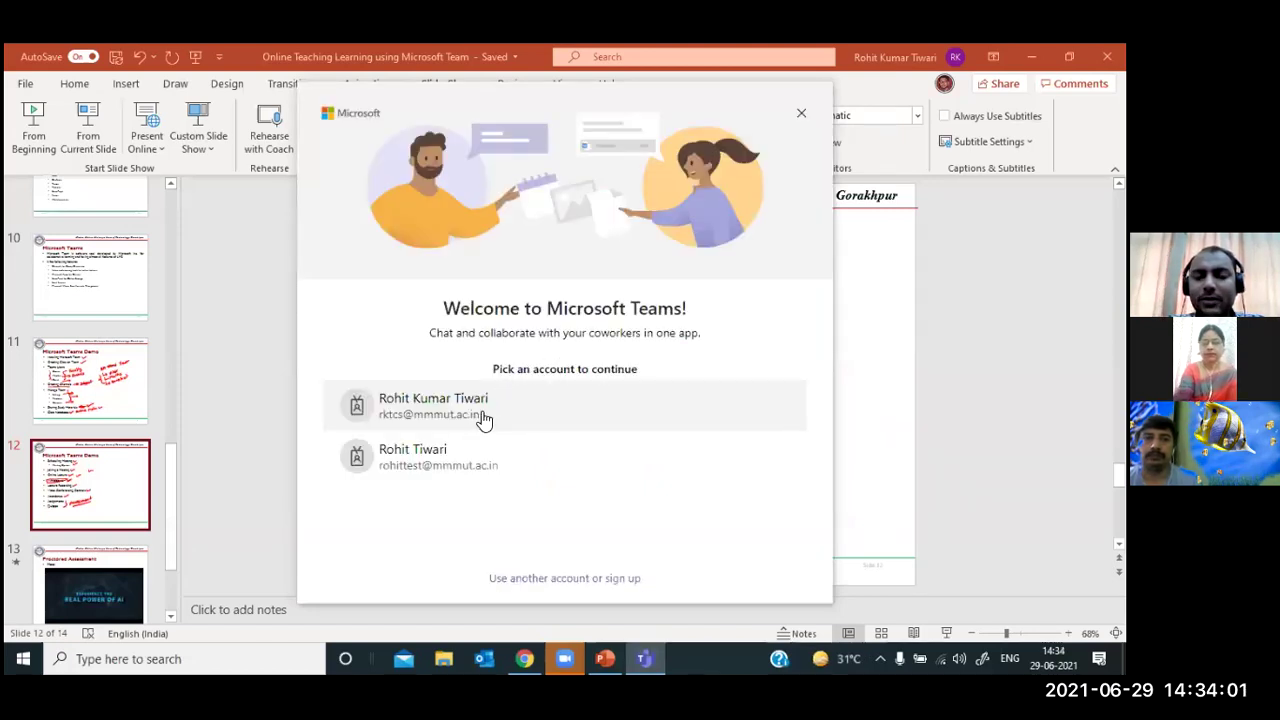
Sign in with the teacher account and open the assignments of the FDP on technology Enabld Learning team
left_click(482, 418)
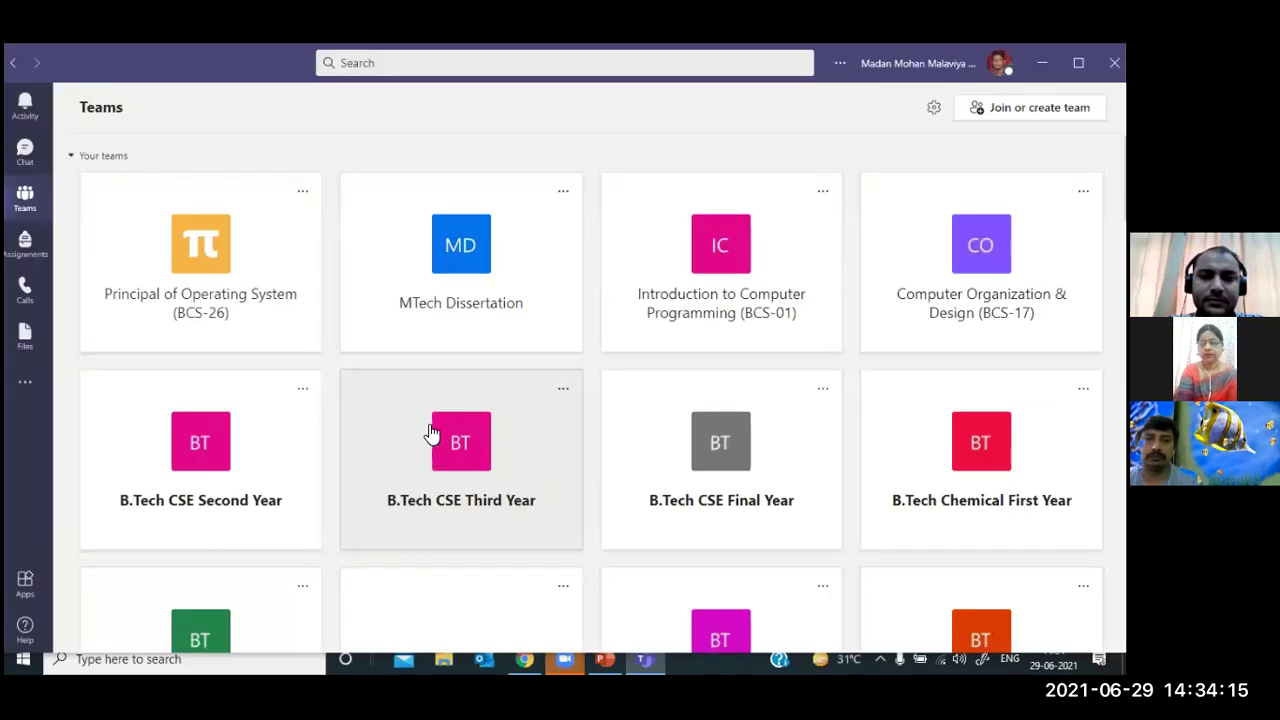
scroll(527, 417, "down", 15)
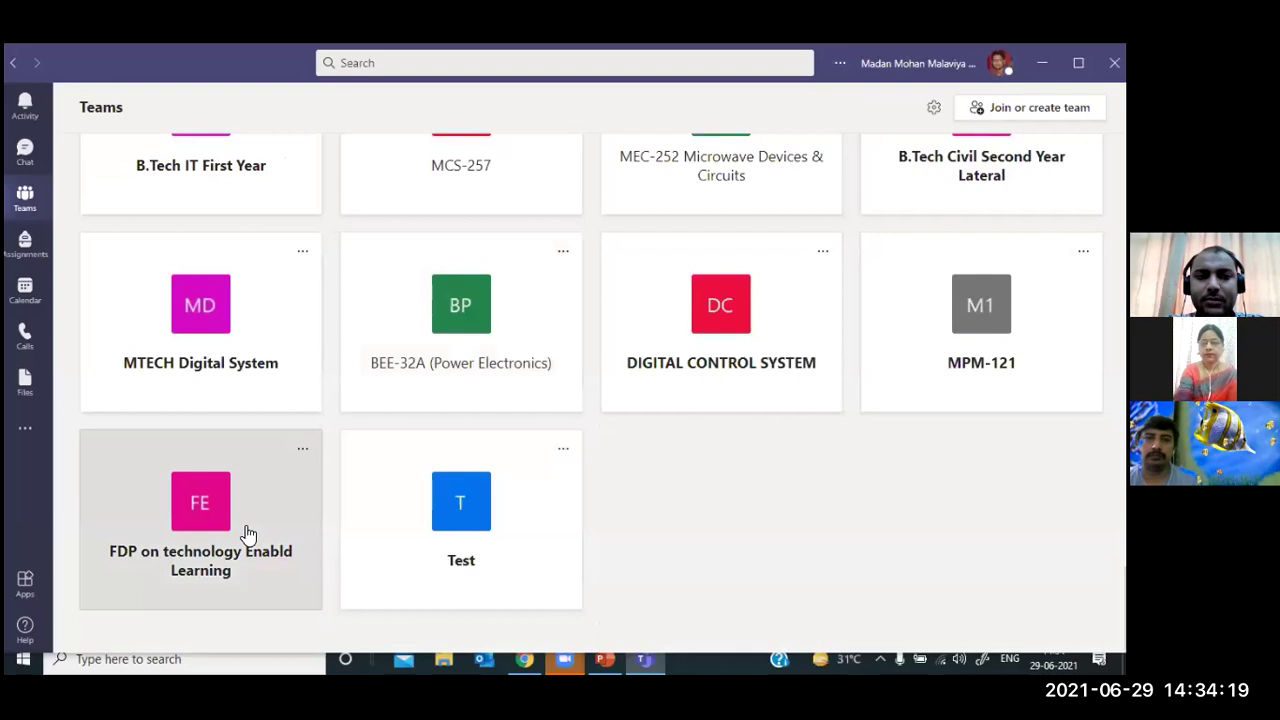
left_click(248, 534)
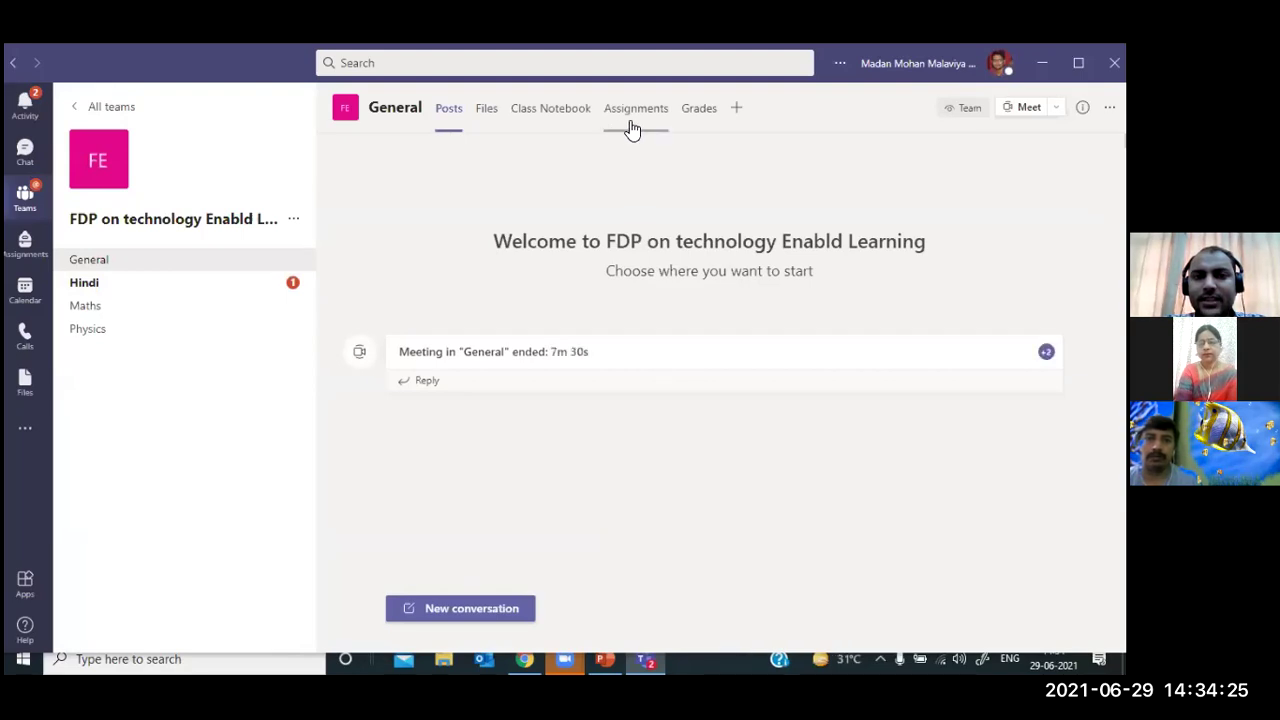
left_click(630, 110)
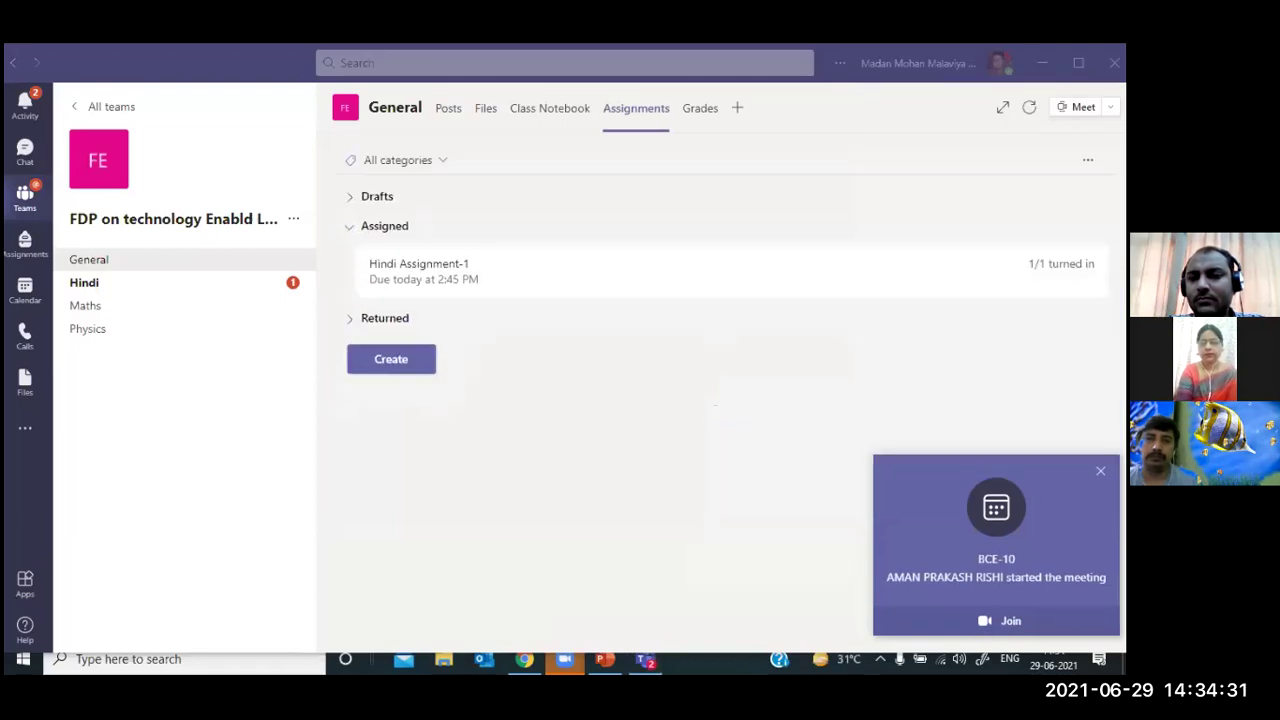
Open the student's turned-in work for Hindi Assignment-1 and review the submitted PDF
left_click(593, 292)
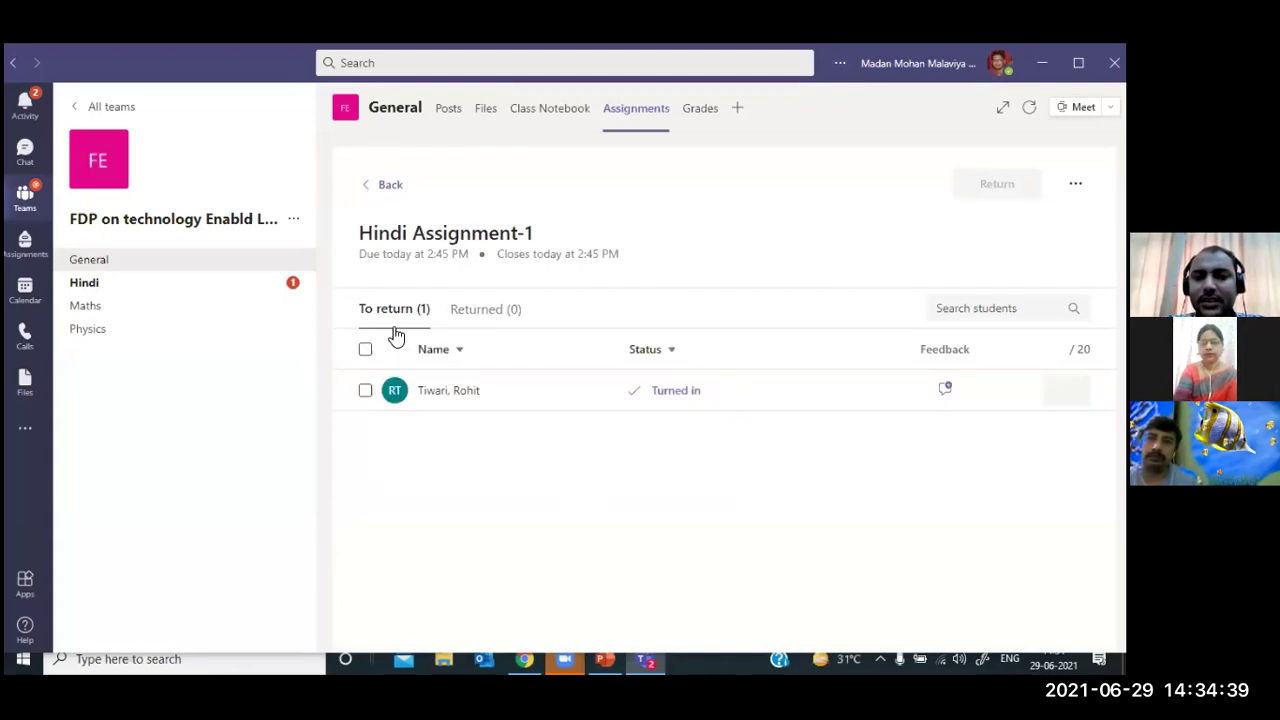
left_click(686, 402)
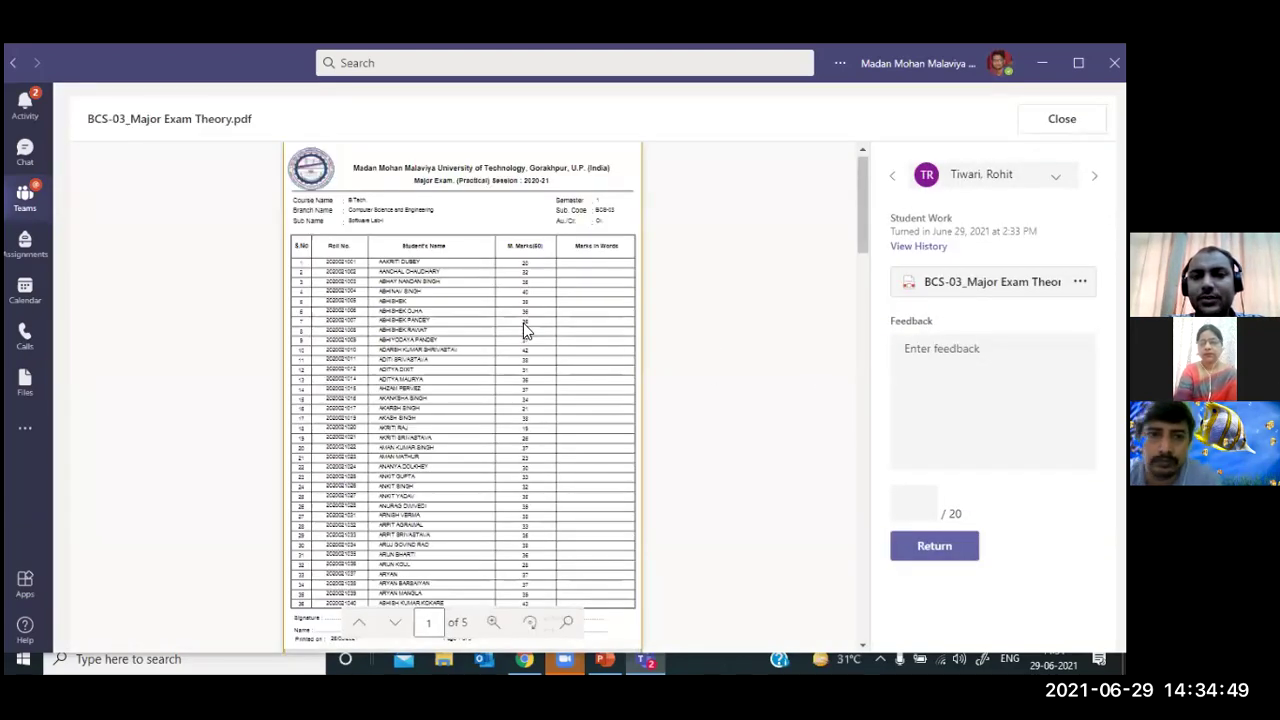
scroll(524, 326, "down", 5)
scroll(524, 326, "up", 4)
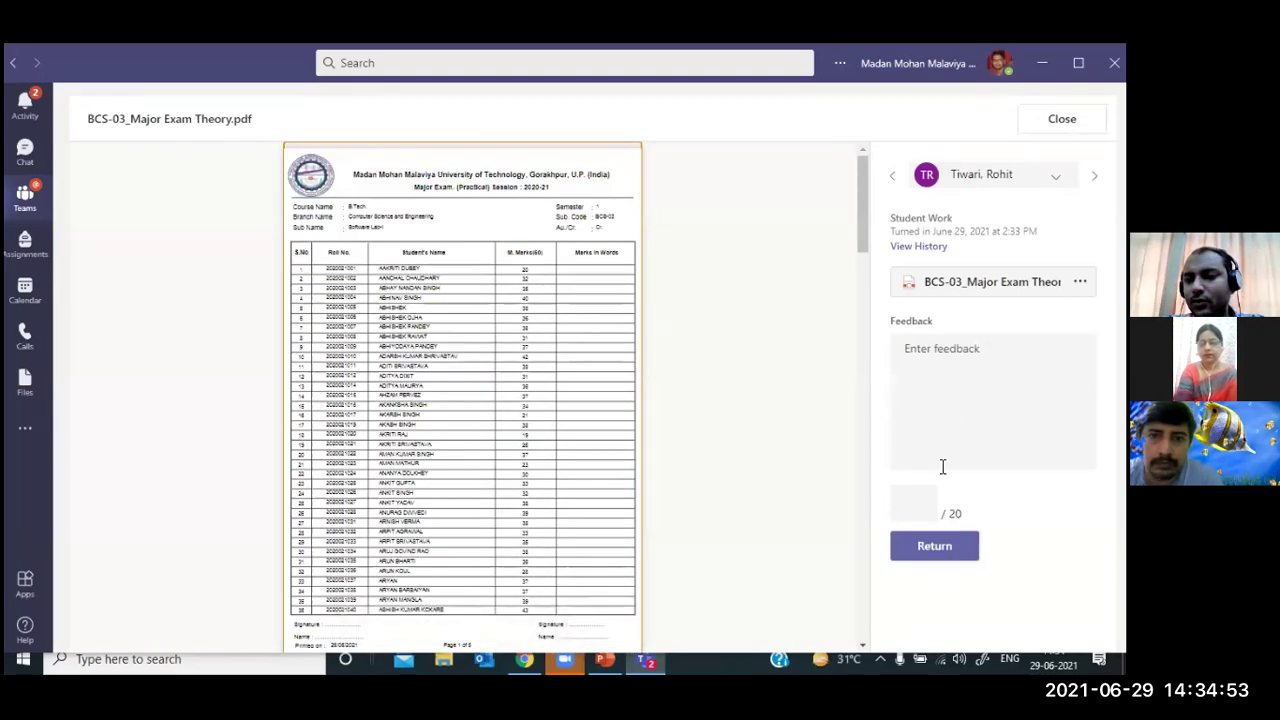
Grade the student's Hindi Assignment-1 submission with 15 points, return it and close the submission
left_click(932, 518)
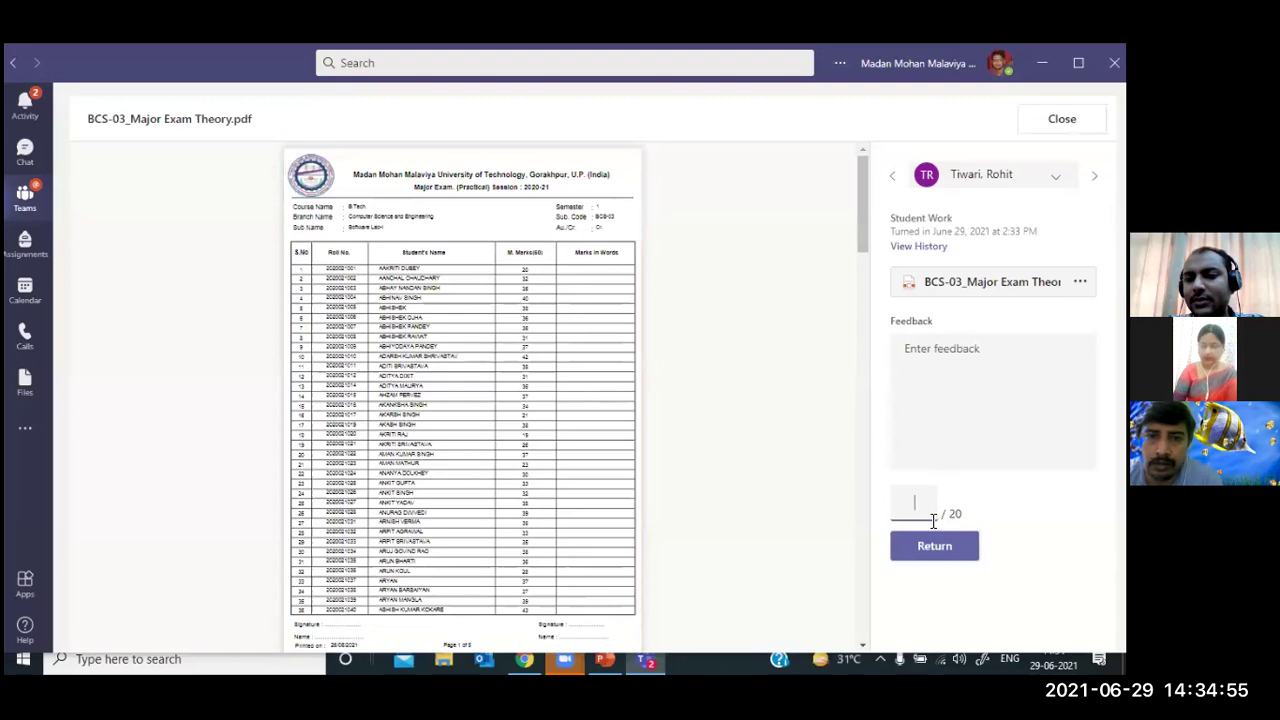
type("15")
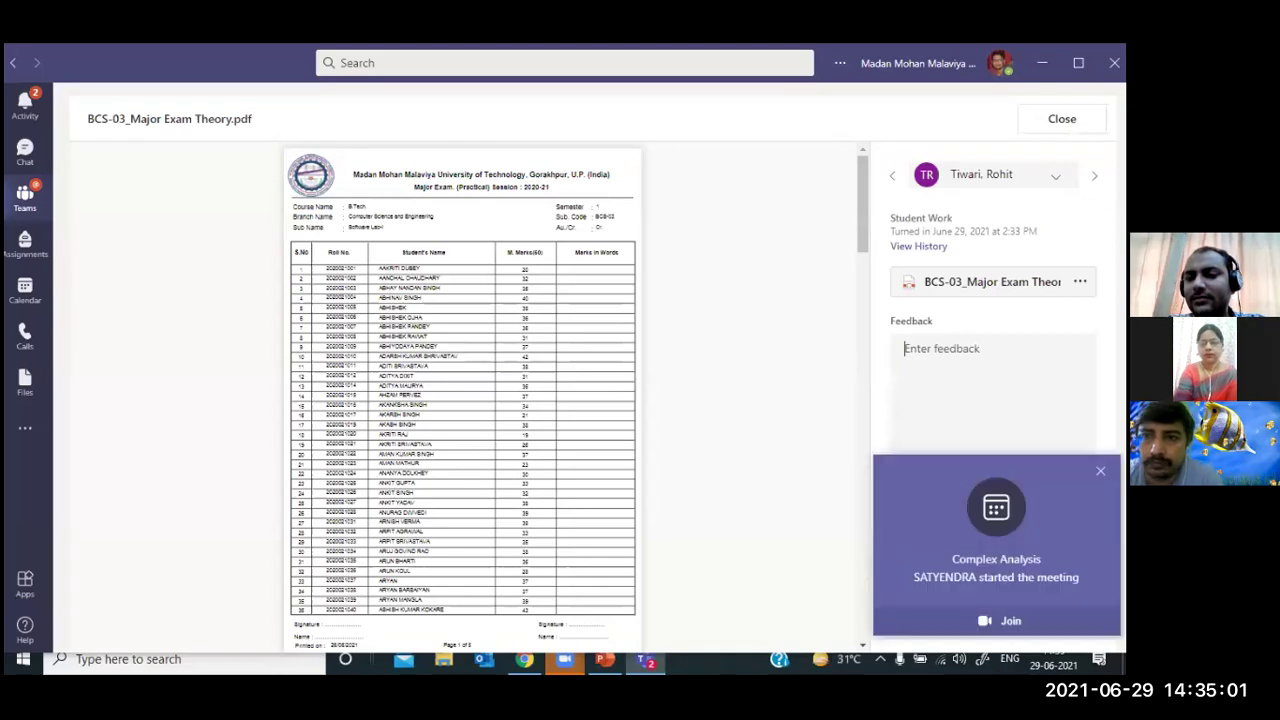
left_click(1100, 470)
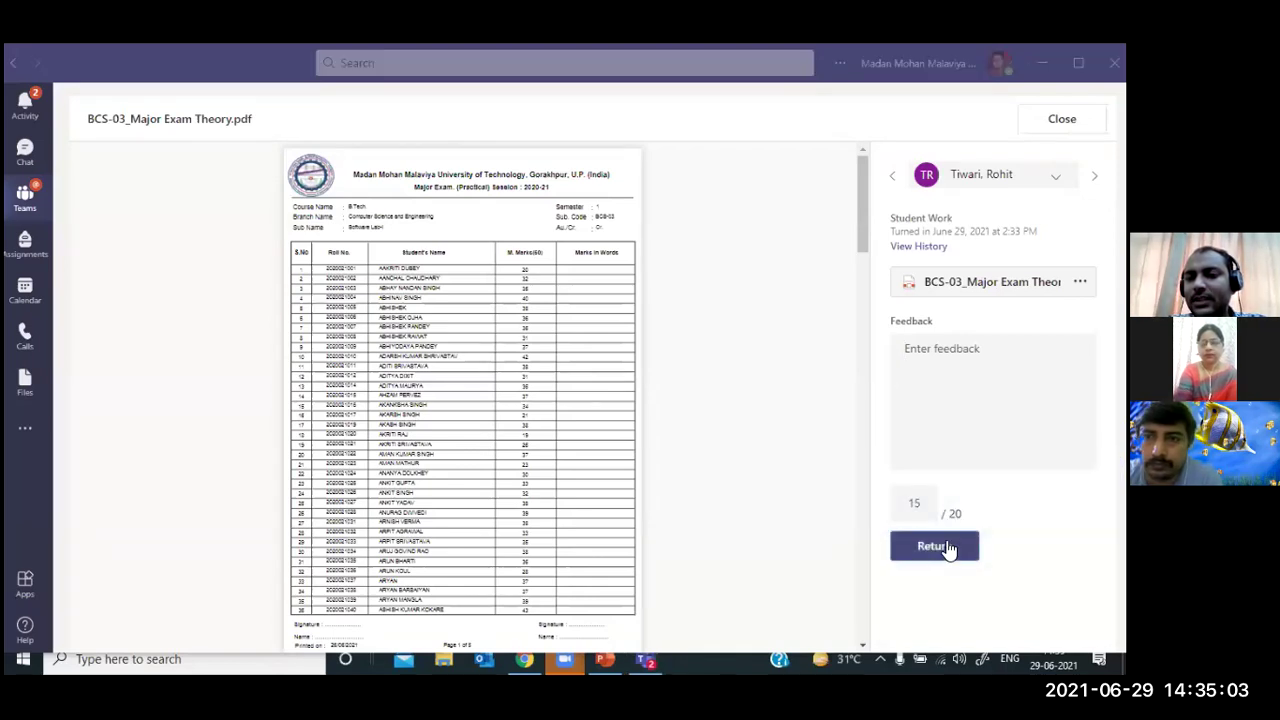
left_click(946, 550)
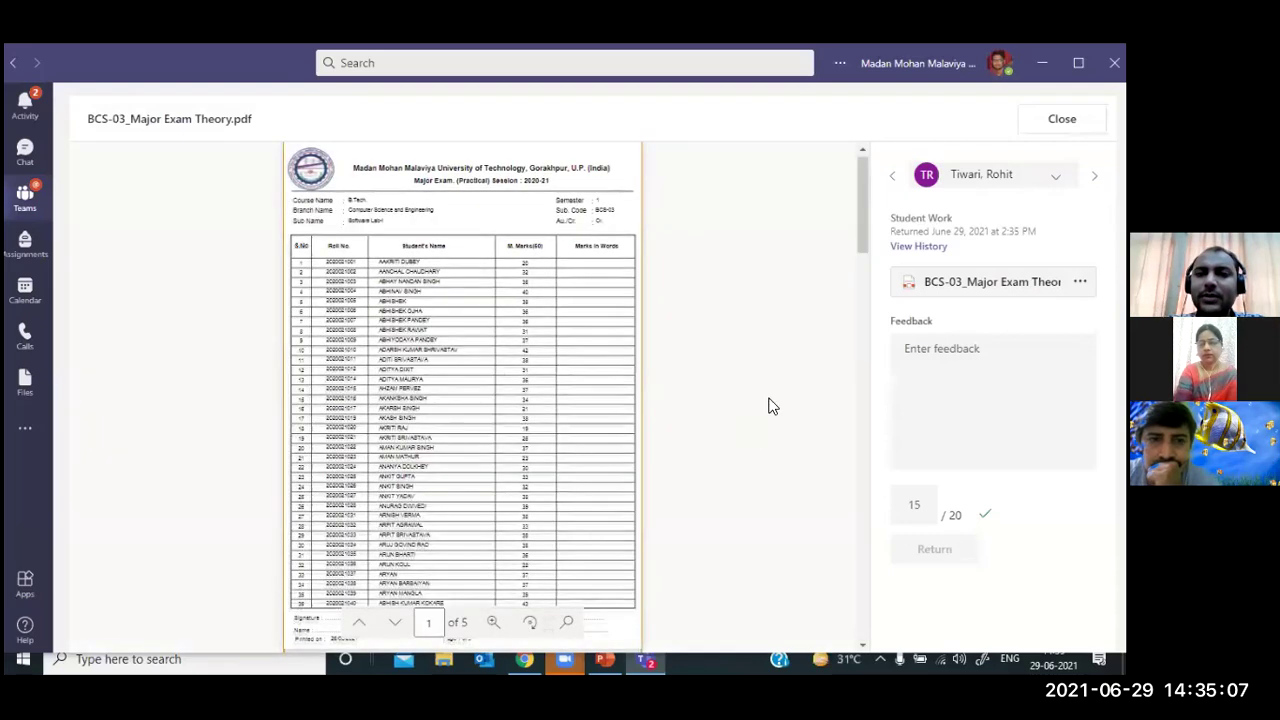
left_click(1062, 118)
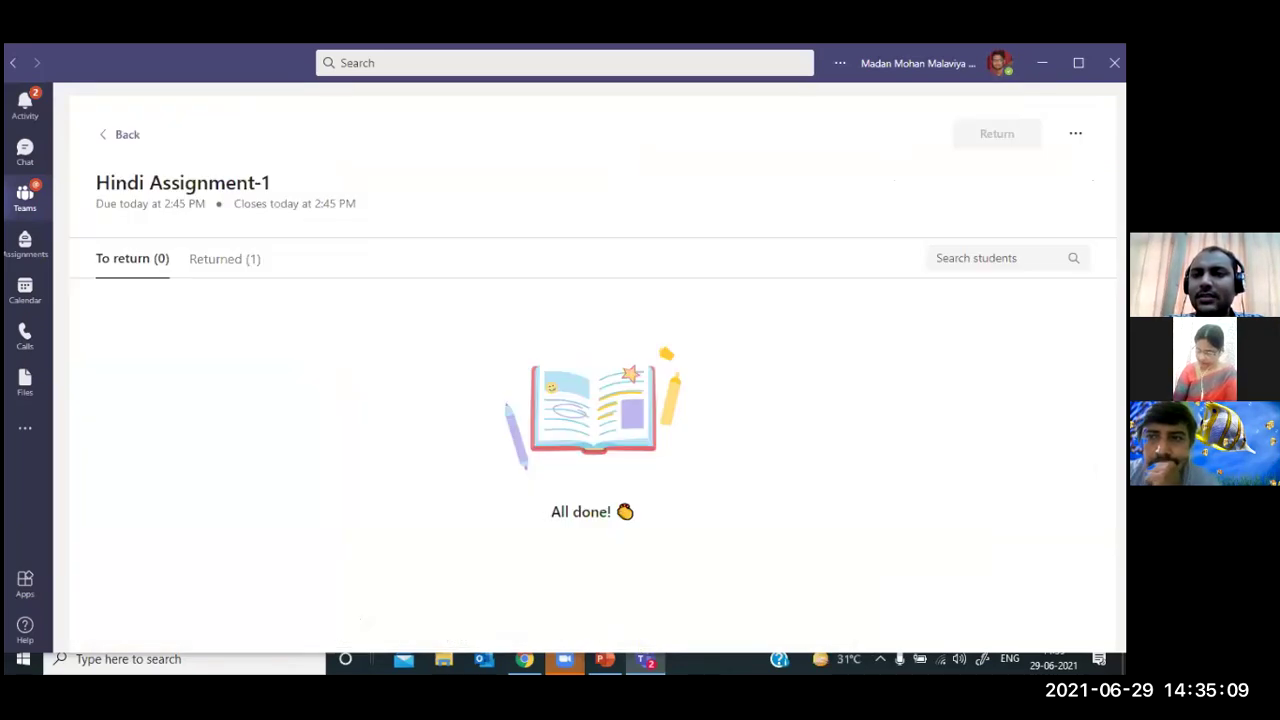
Compare the returned and still-to-return submissions of Hindi Assignment-1
left_click(497, 326)
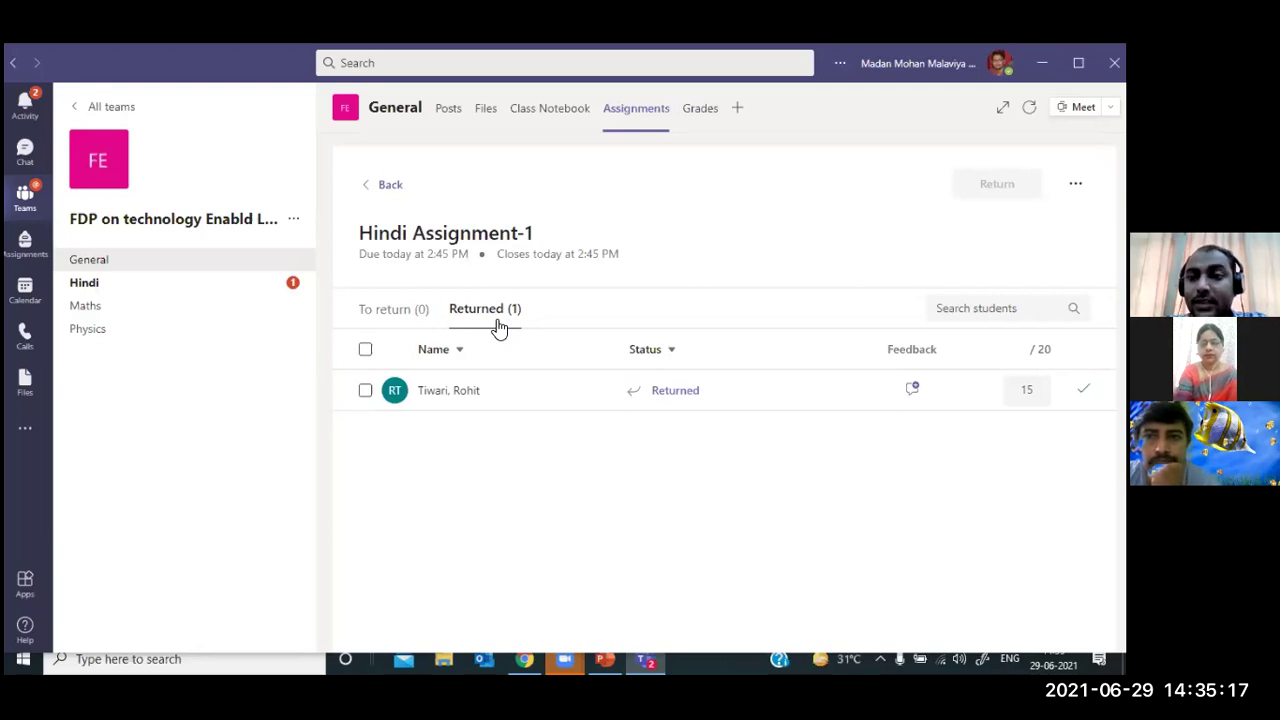
left_click(420, 326)
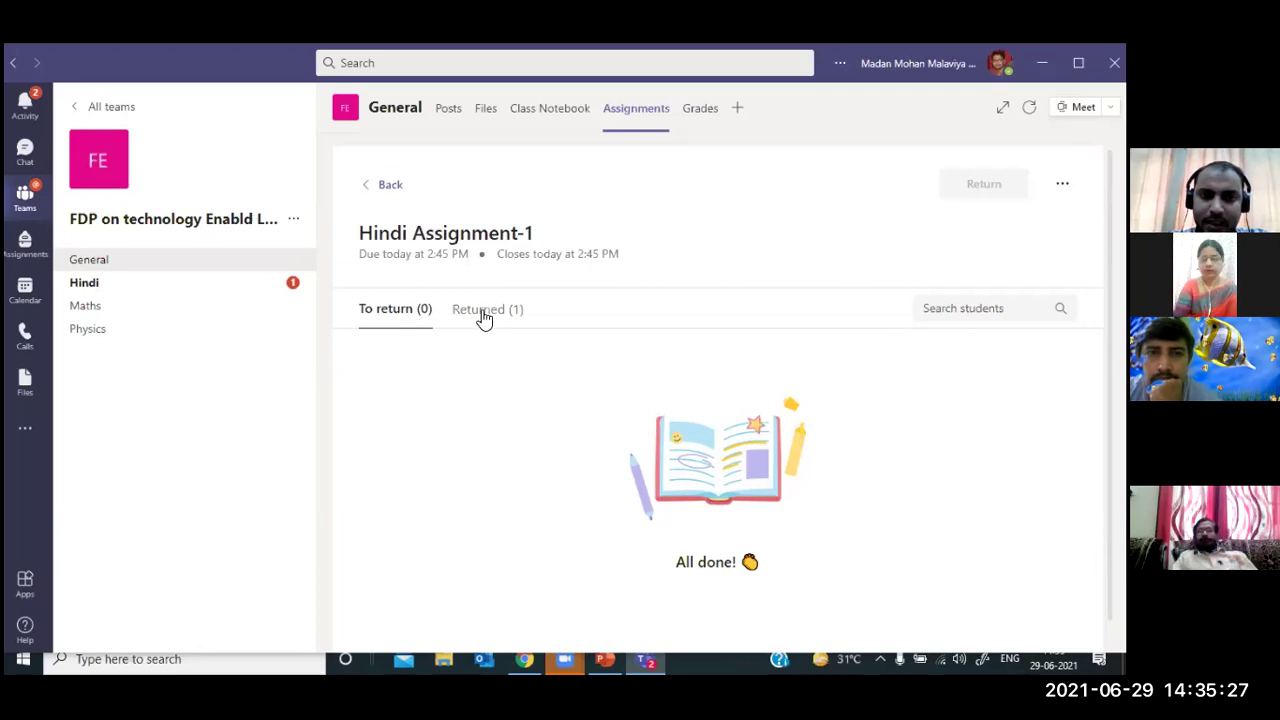
left_click(480, 314)
left_click(410, 310)
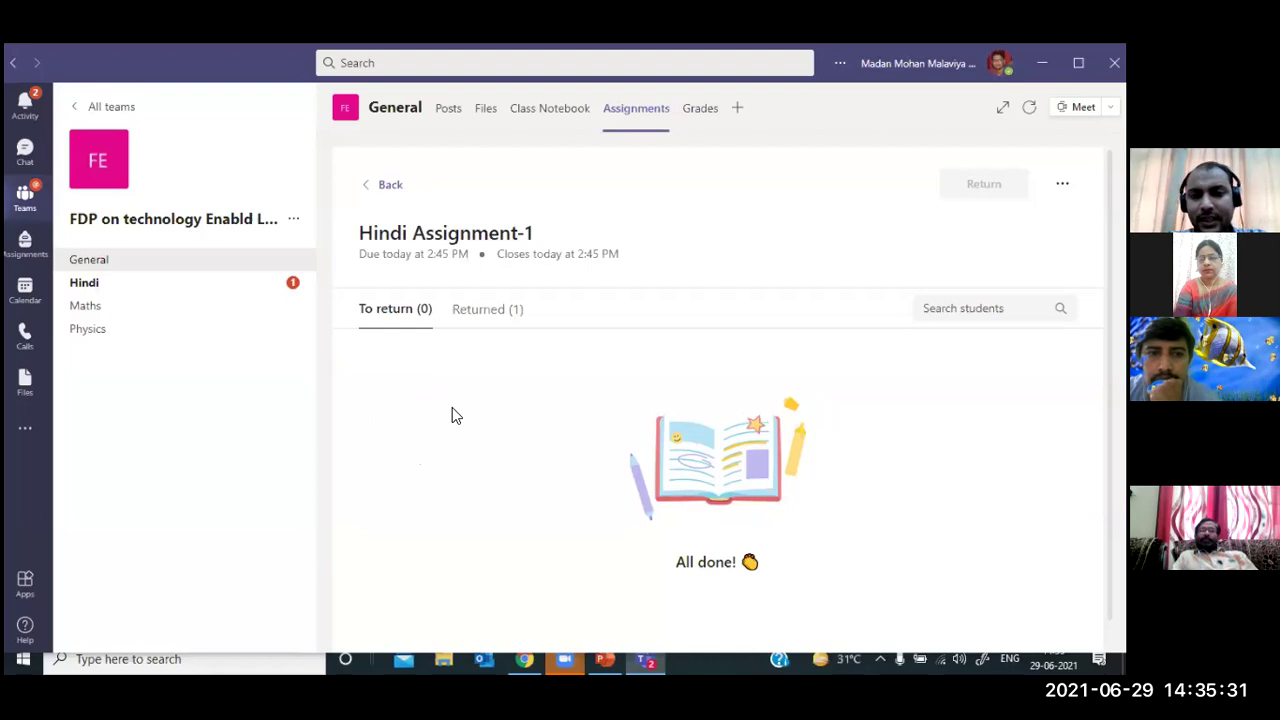
left_click(494, 327)
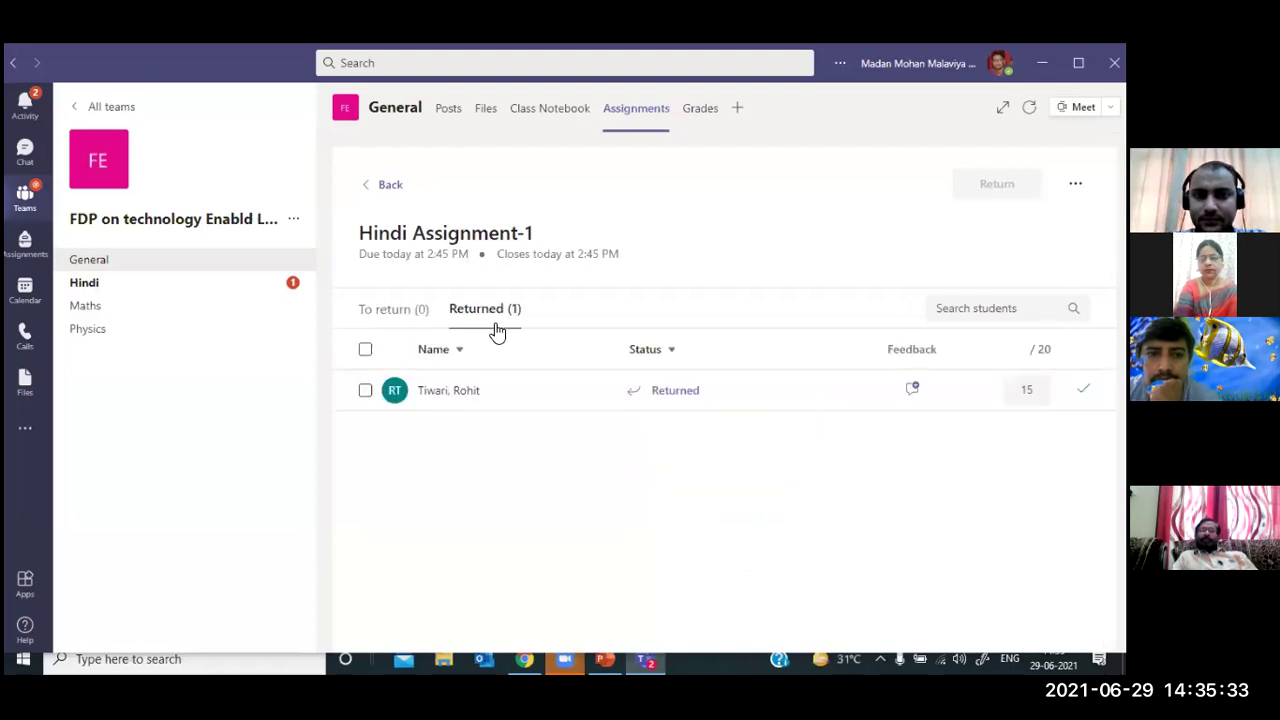
View the team's gradebook and inspect the student's grade entry for Hindi Assignment-1
left_click(703, 122)
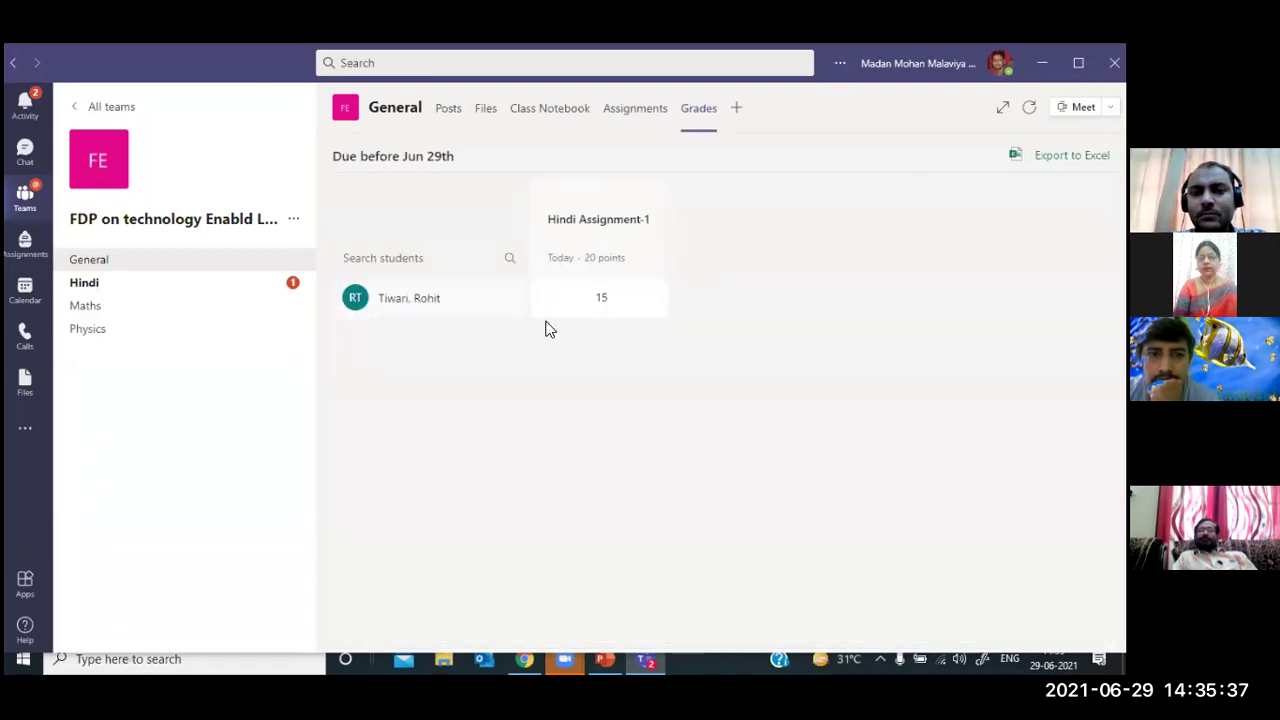
left_click(555, 297)
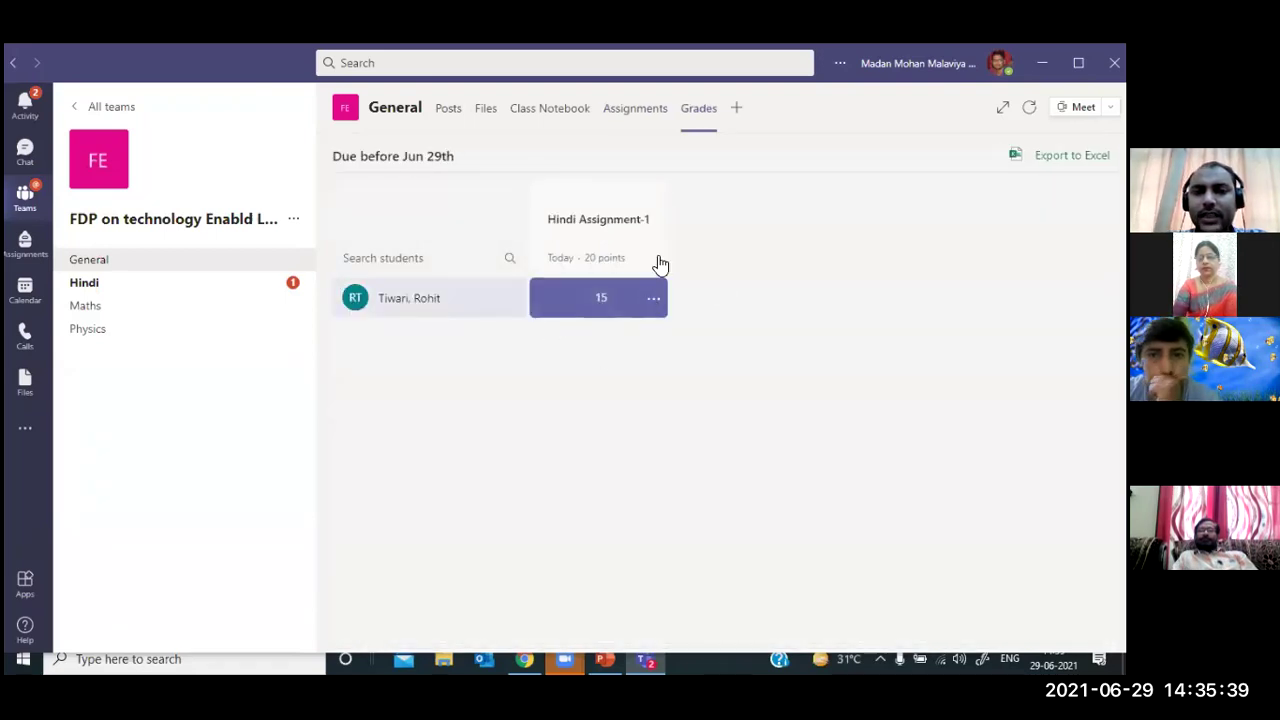
left_click(658, 262)
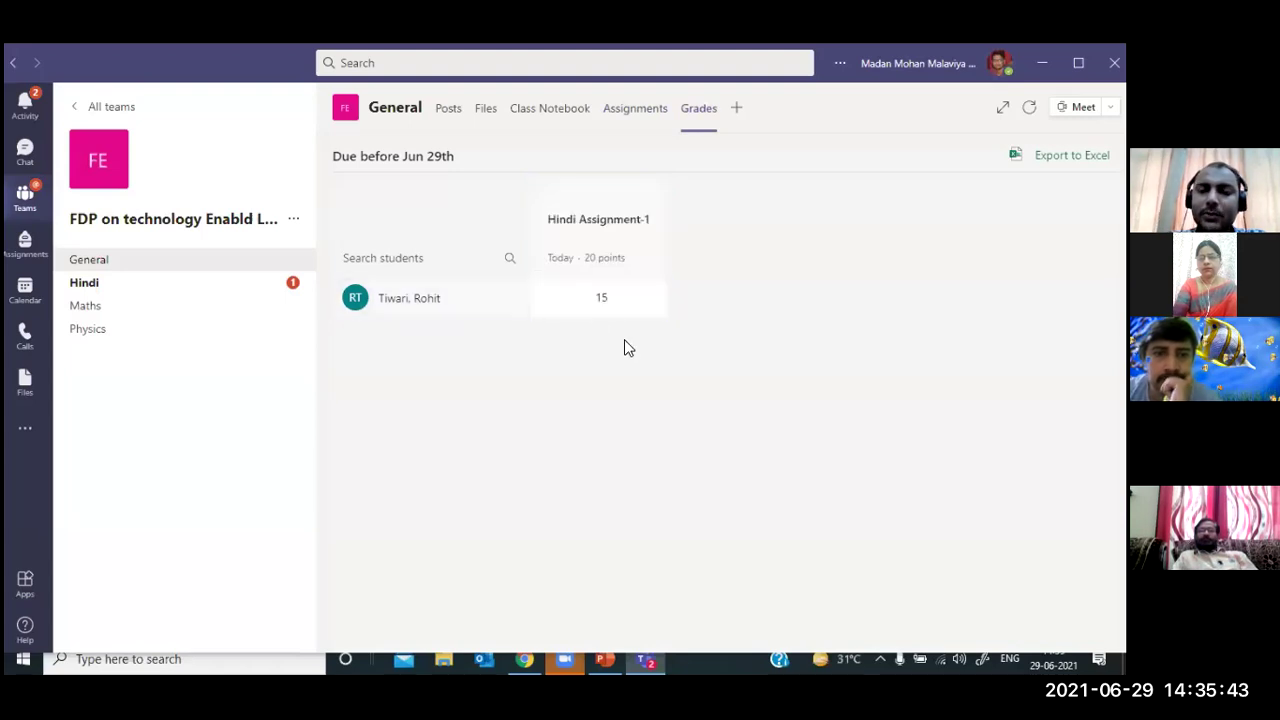
Check the team's assignment list and its Class Notebook, ending on the assignment list
left_click(647, 129)
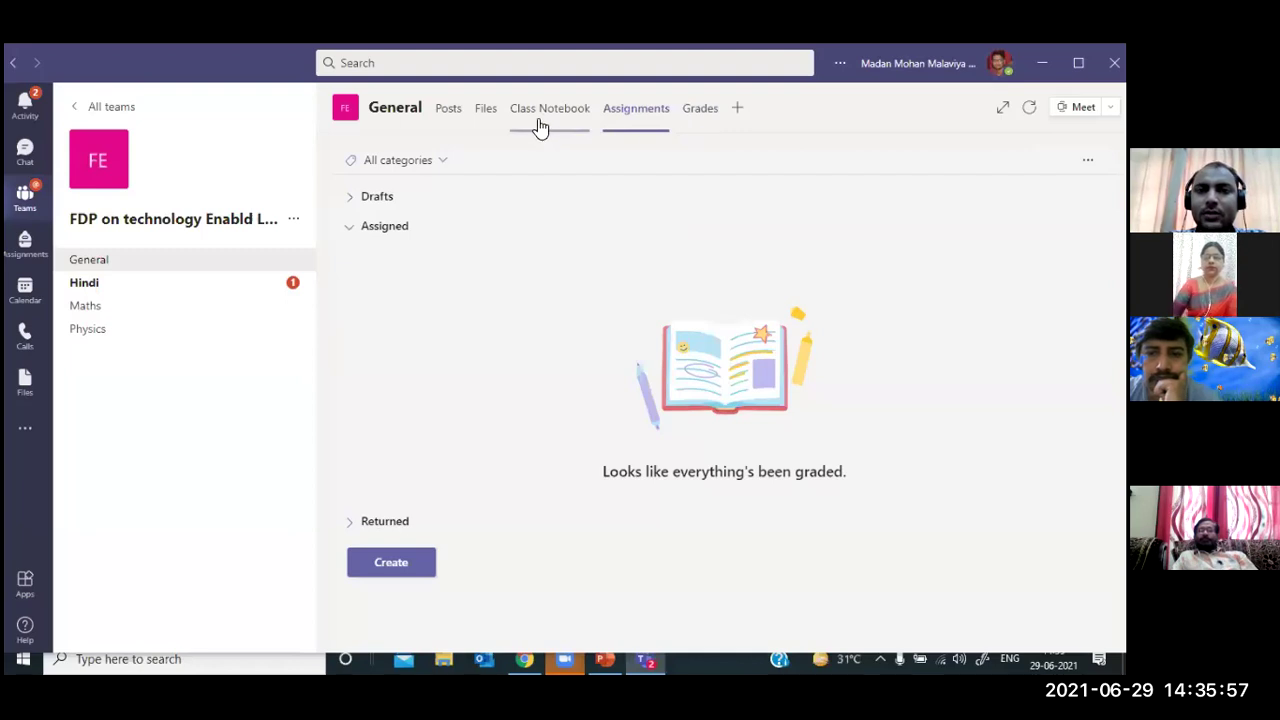
left_click(538, 127)
left_click(663, 125)
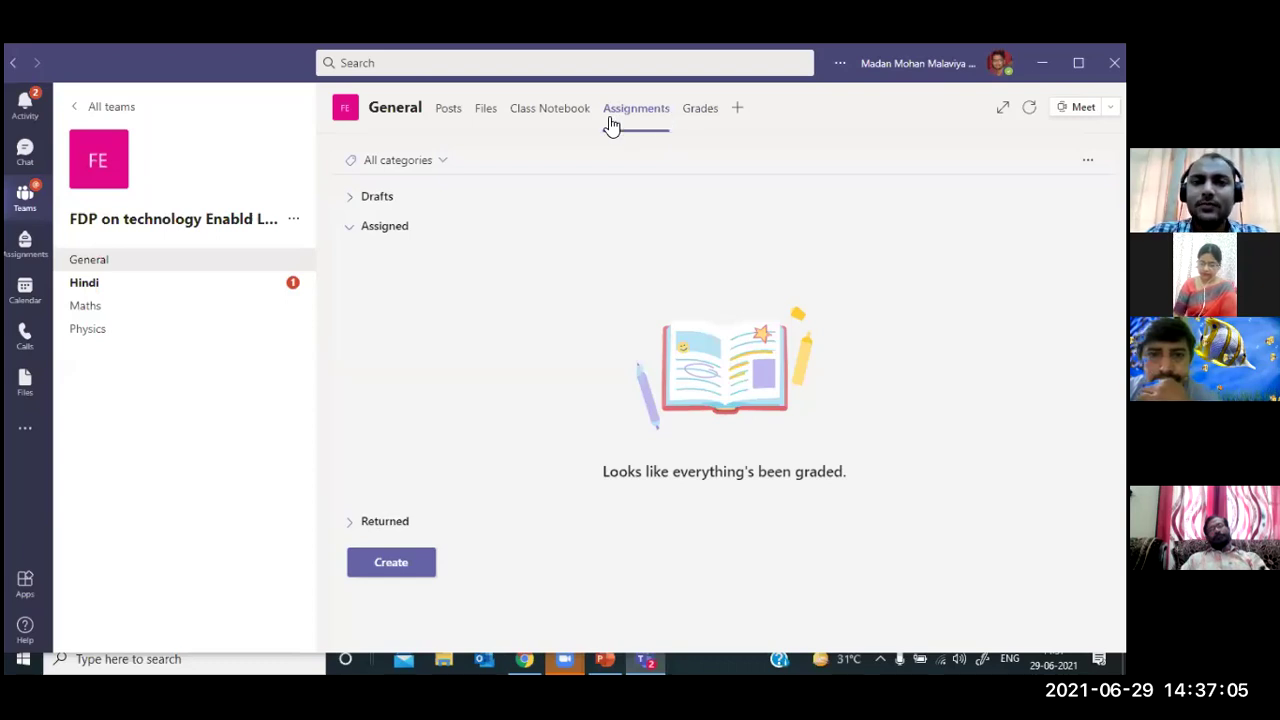
left_click(398, 564)
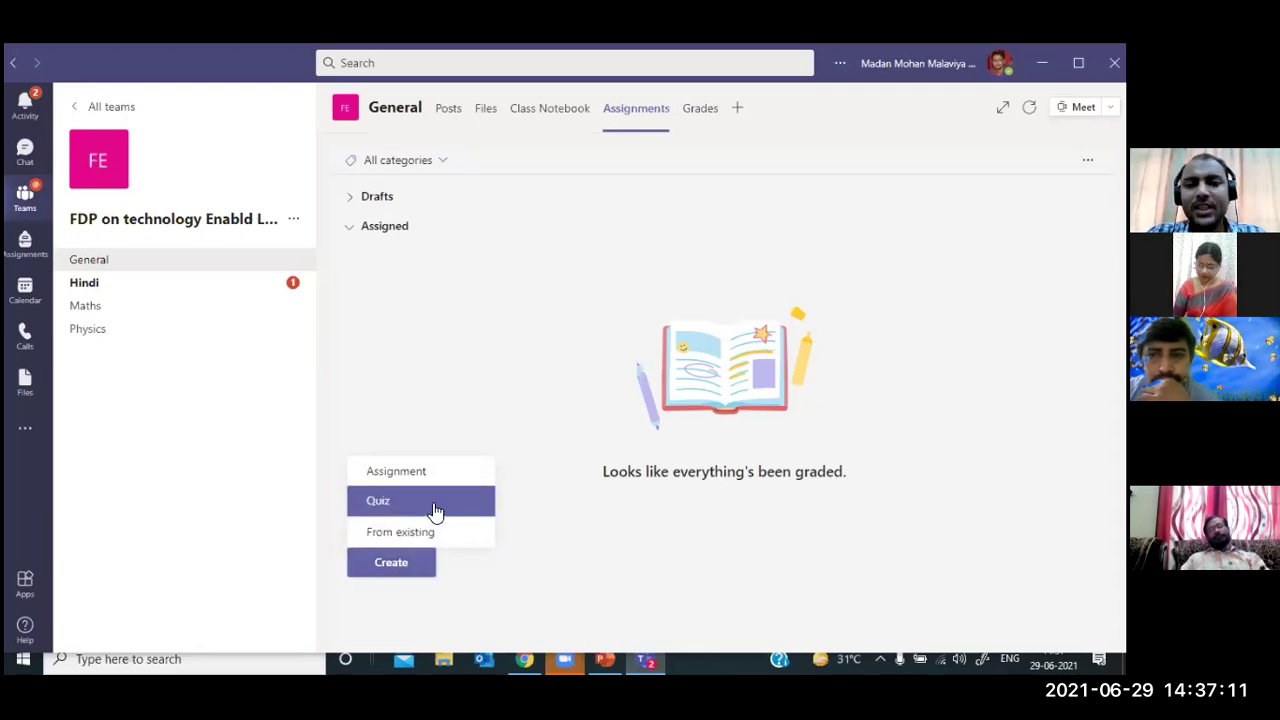
left_click(435, 508)
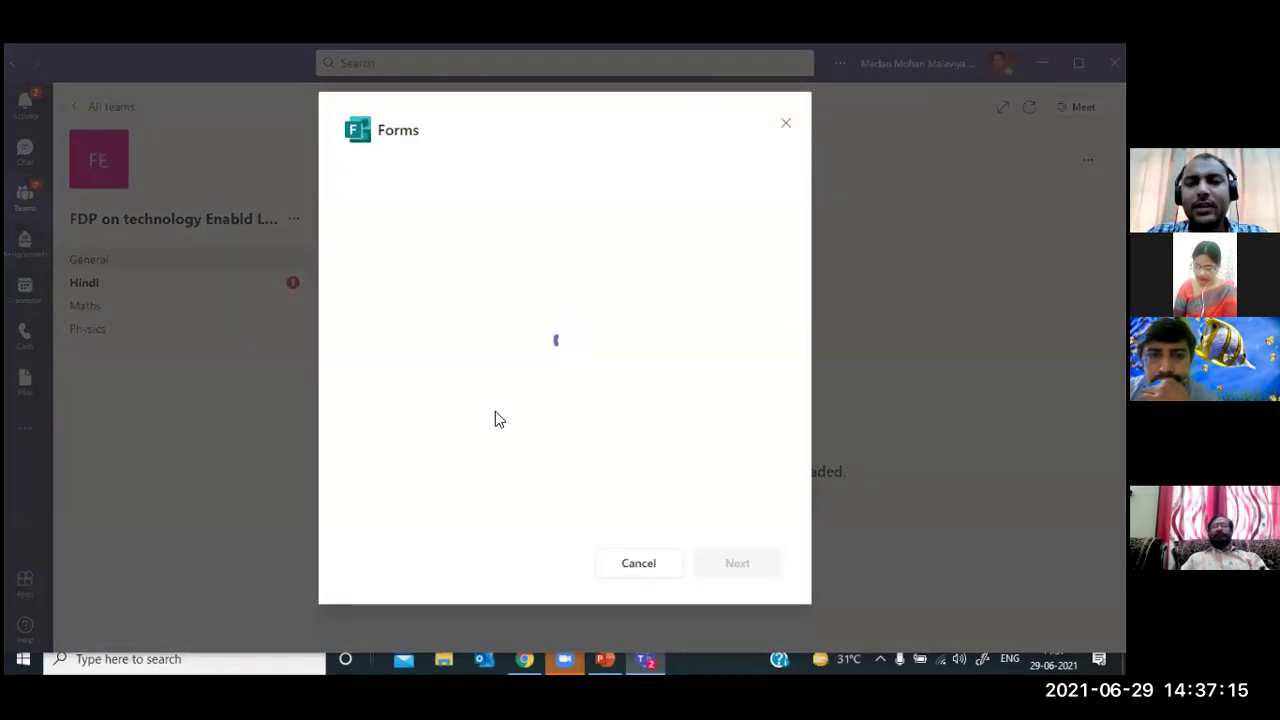
left_click(786, 125)
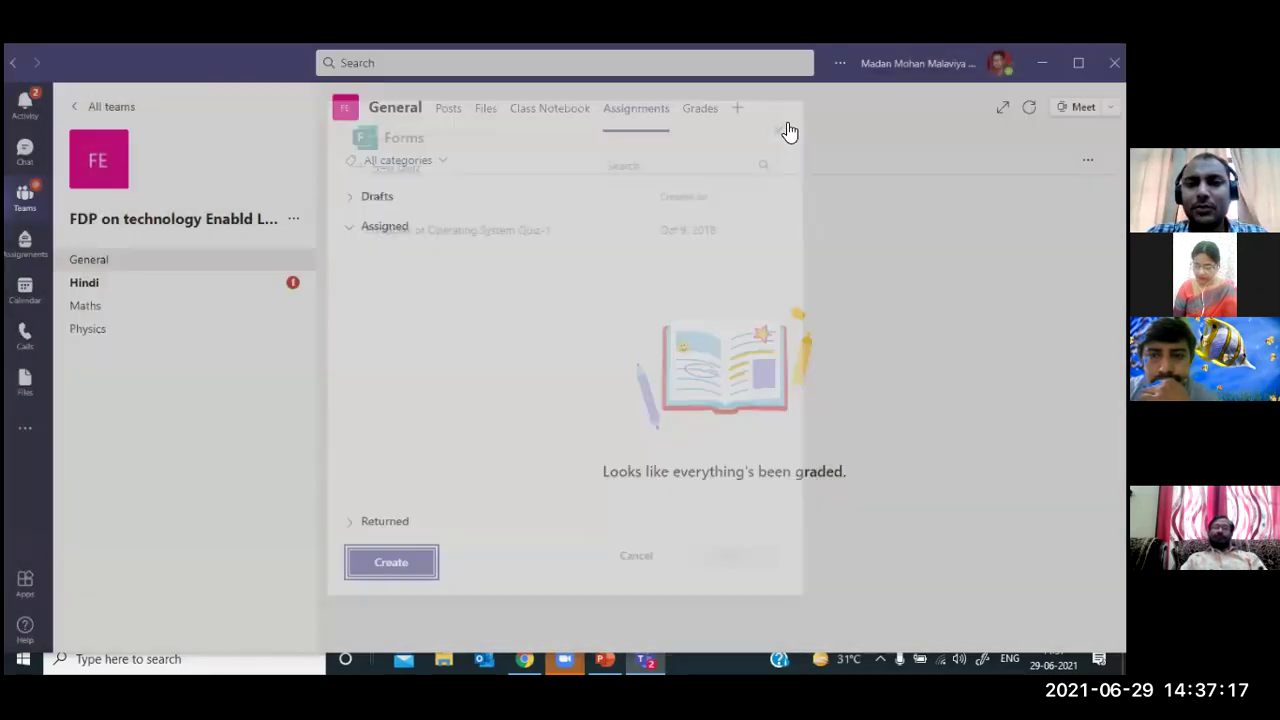
left_click(192, 265)
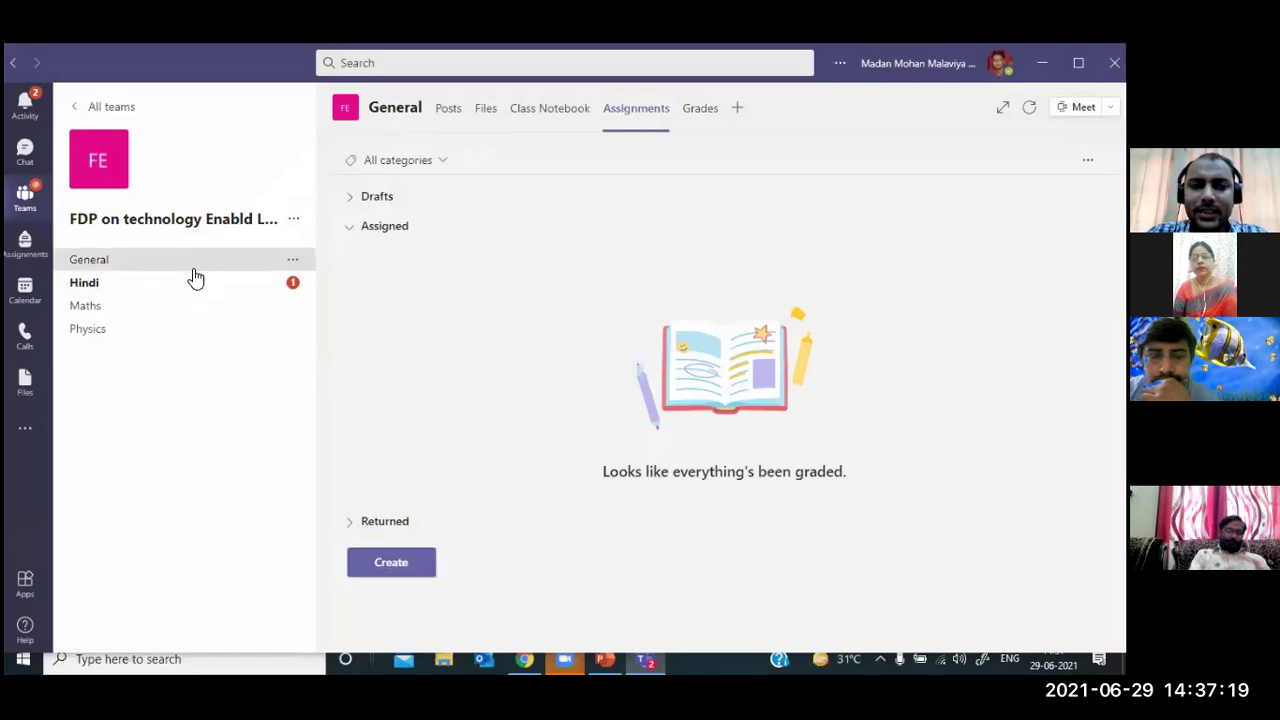
left_click(619, 129)
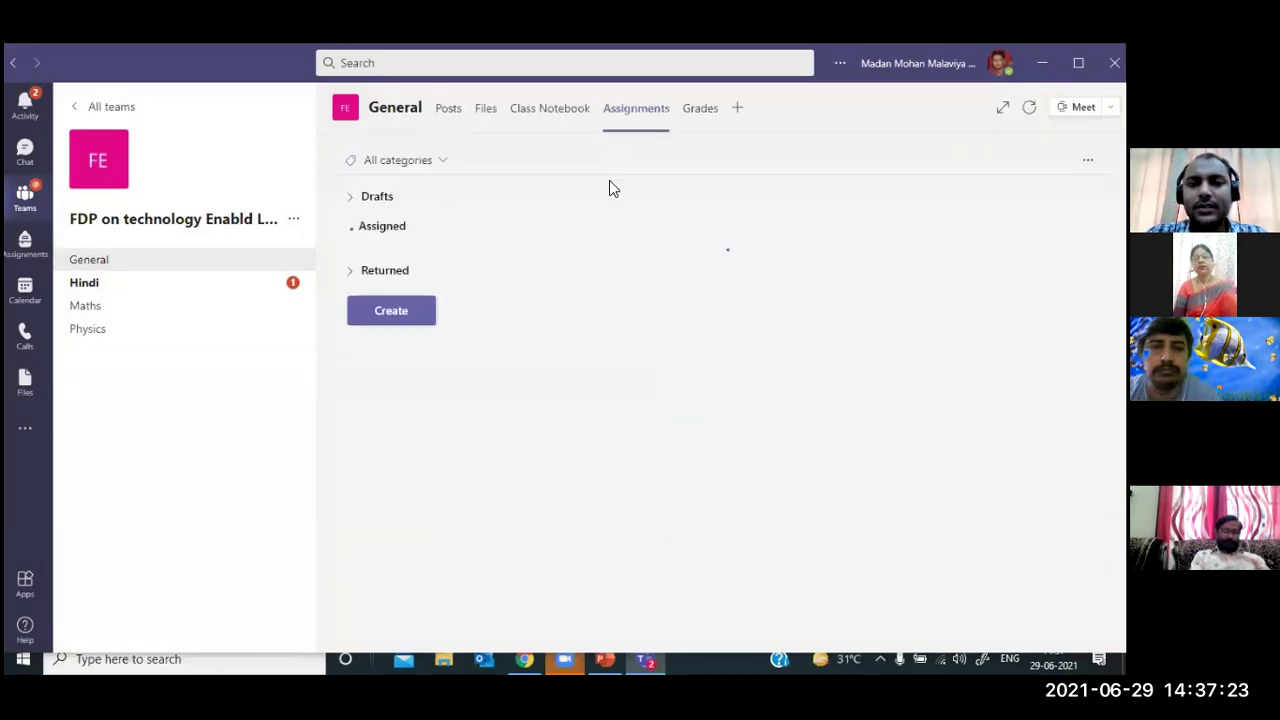